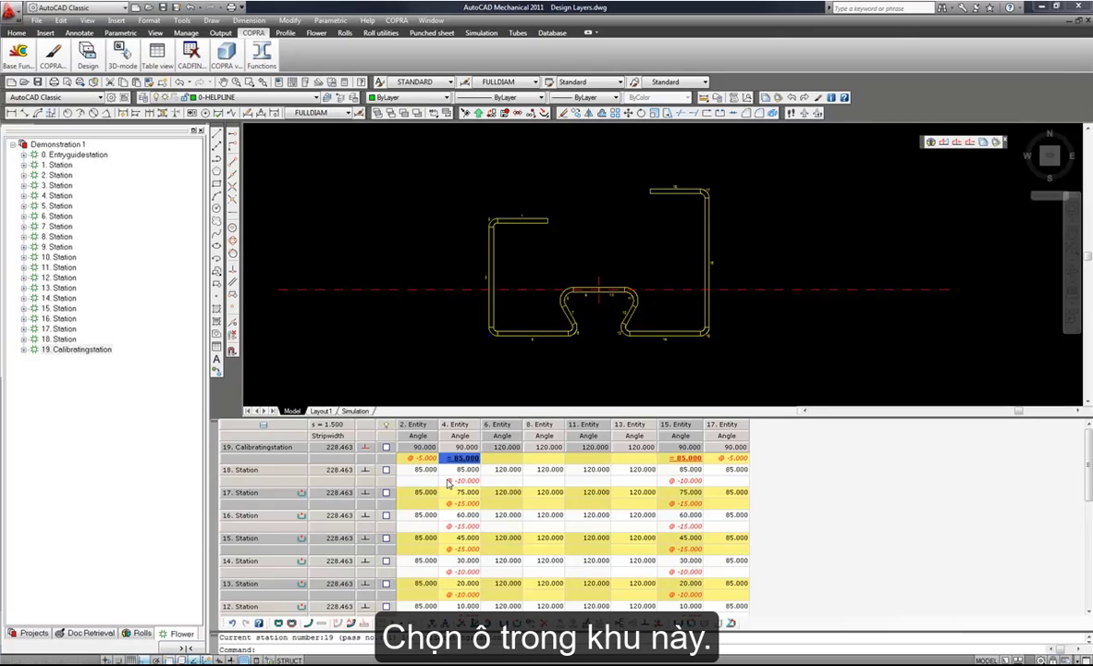
Insert two additional passes in the flower table between the calibrating station and the original 18. Station.
left_click(450, 481)
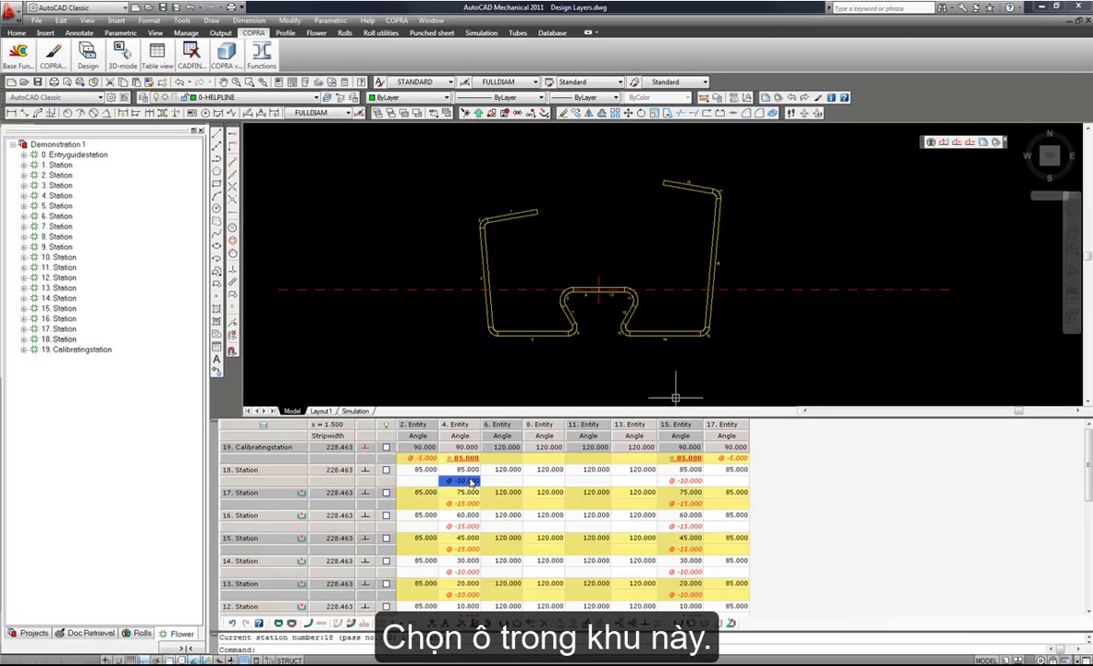
right_click(340, 484)
left_click(376, 489)
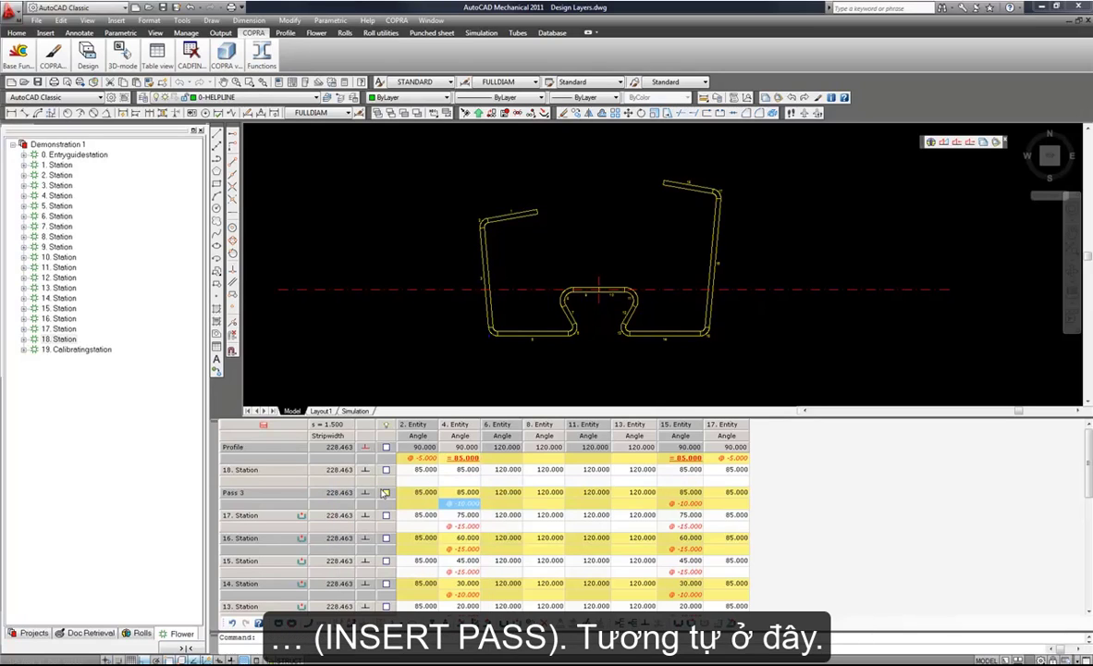
right_click(467, 481)
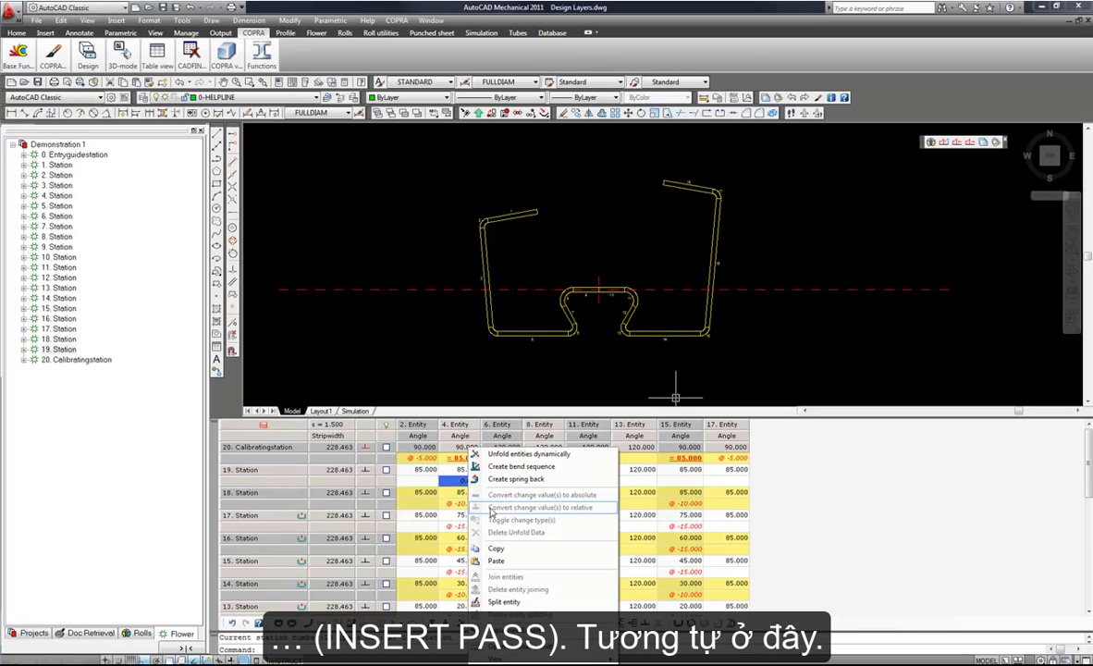
left_click(321, 484)
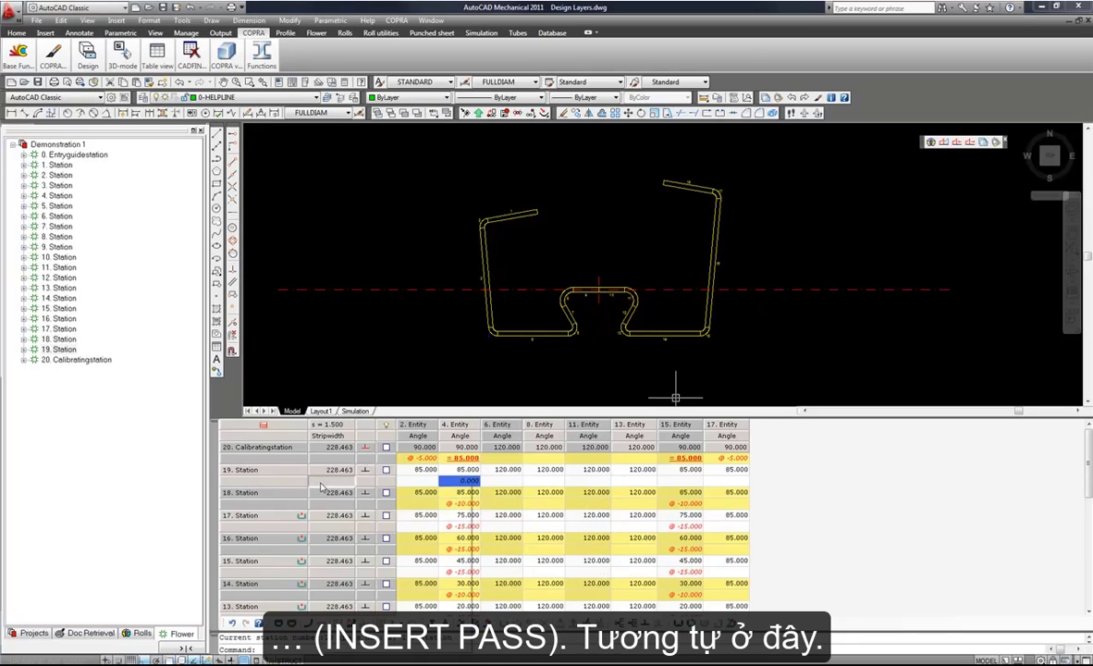
right_click(322, 485)
left_click(357, 490)
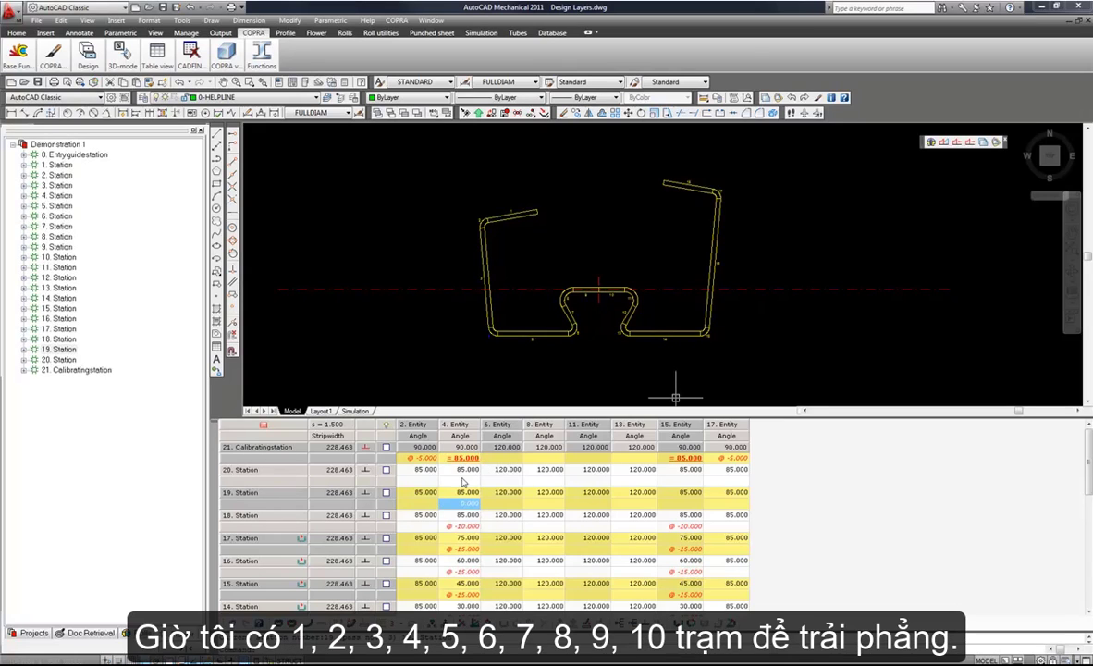
Examine the profile's unfolding station by station along the 4. Entity column, from 20. Station down to 11. Station.
left_click(461, 481)
key("Down")
key("Down")
key("Down")
key("Down")
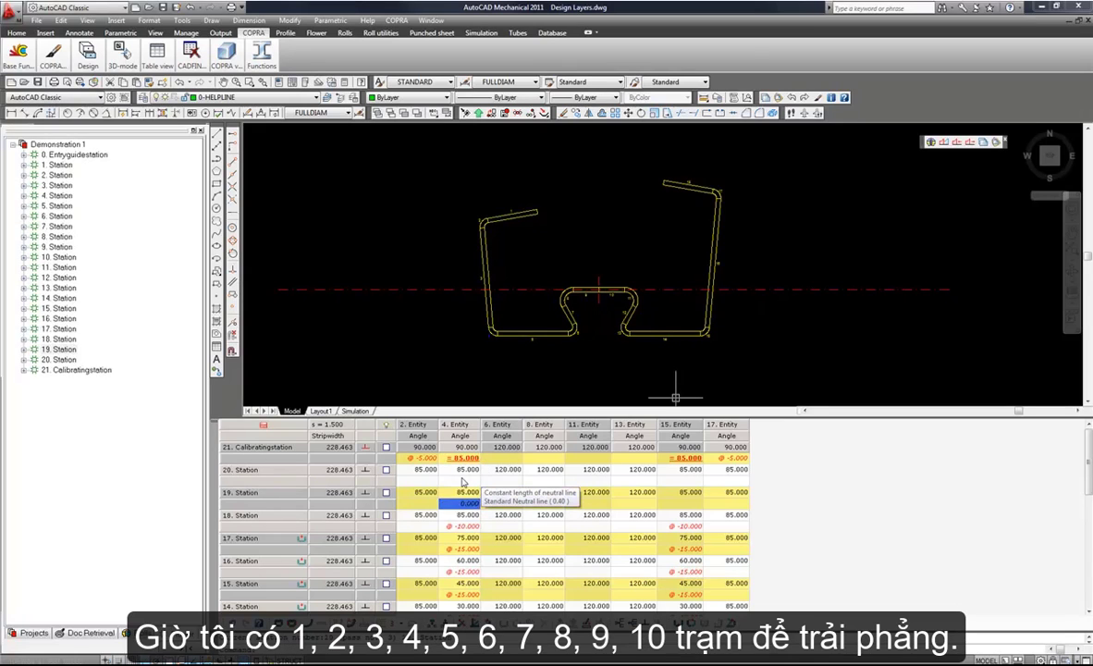
key("Down")
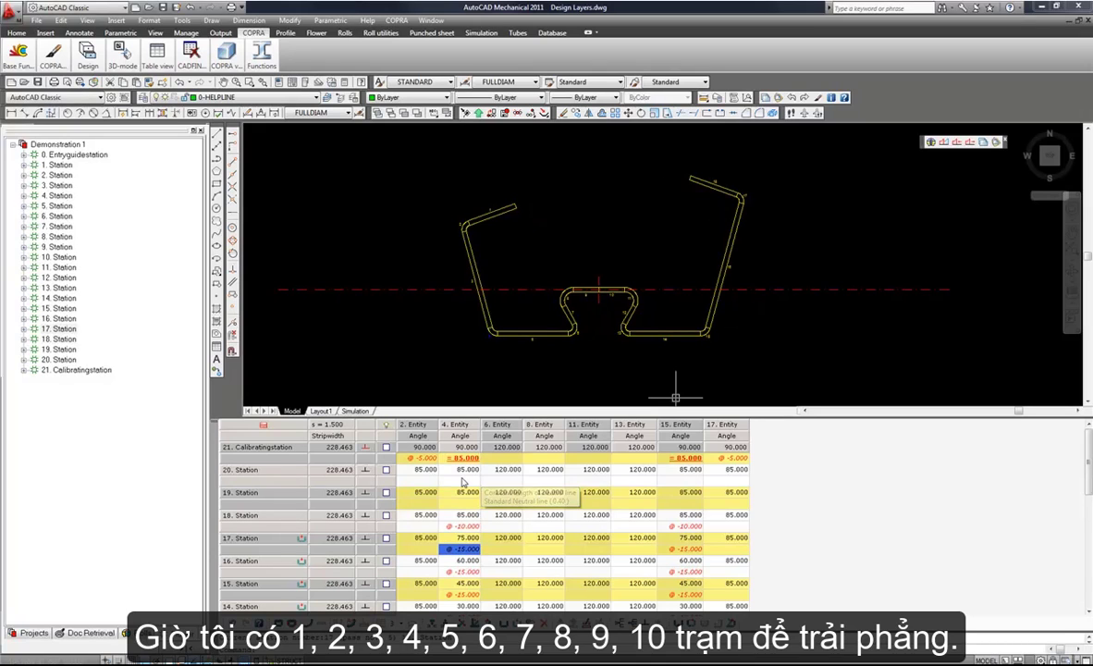
key("Down")
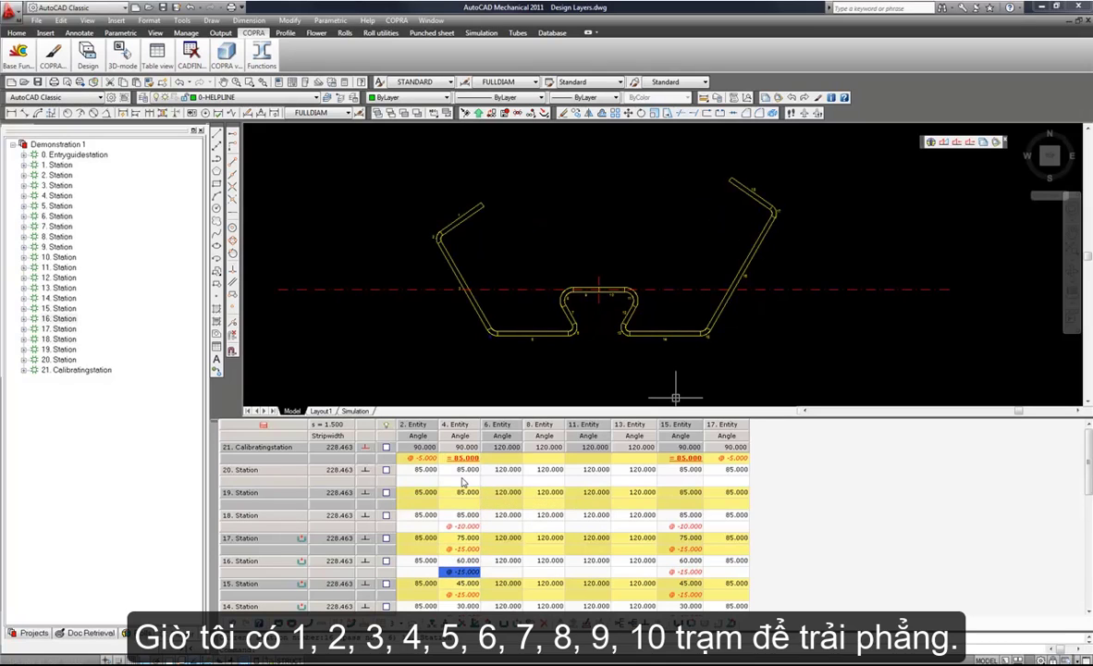
key("Down")
key("Down")
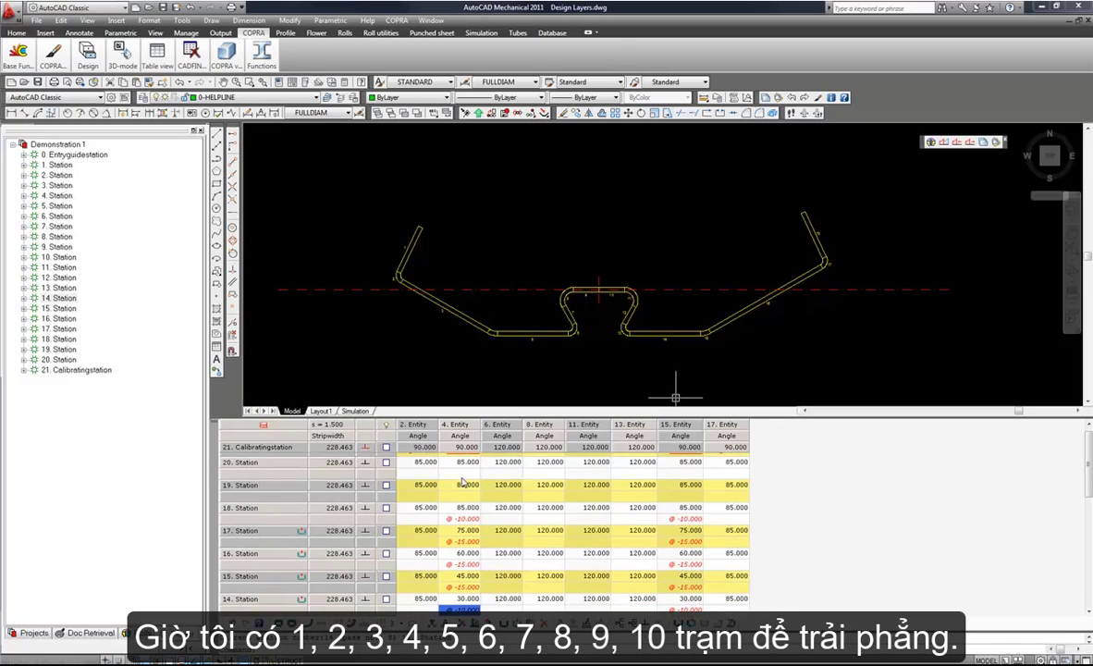
key("Down")
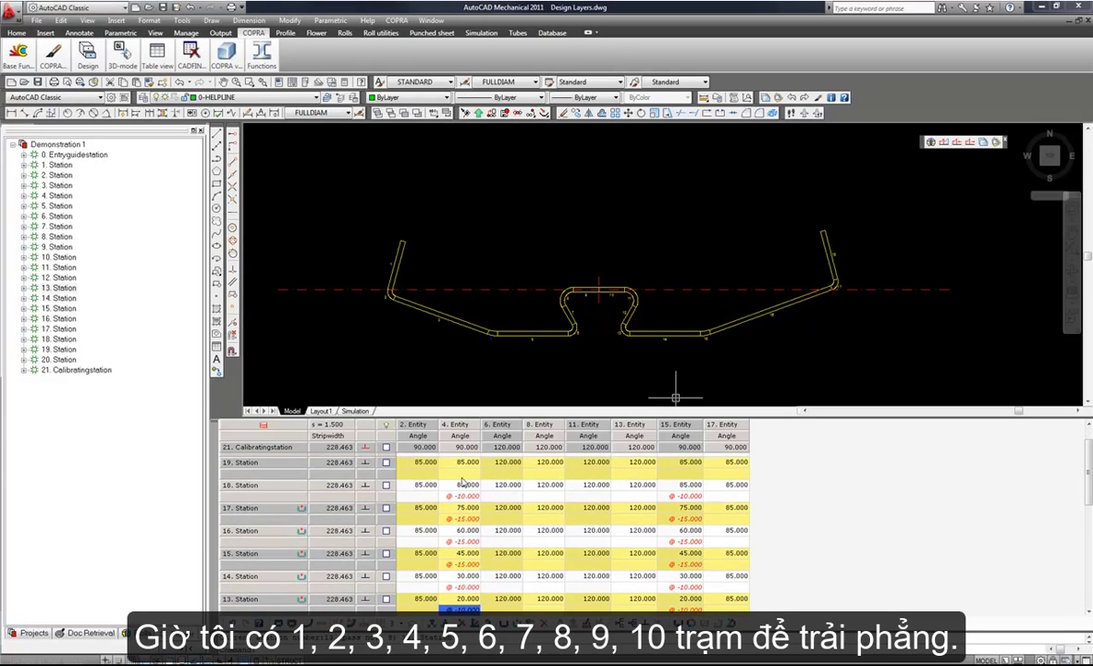
key("Down")
key("Down")
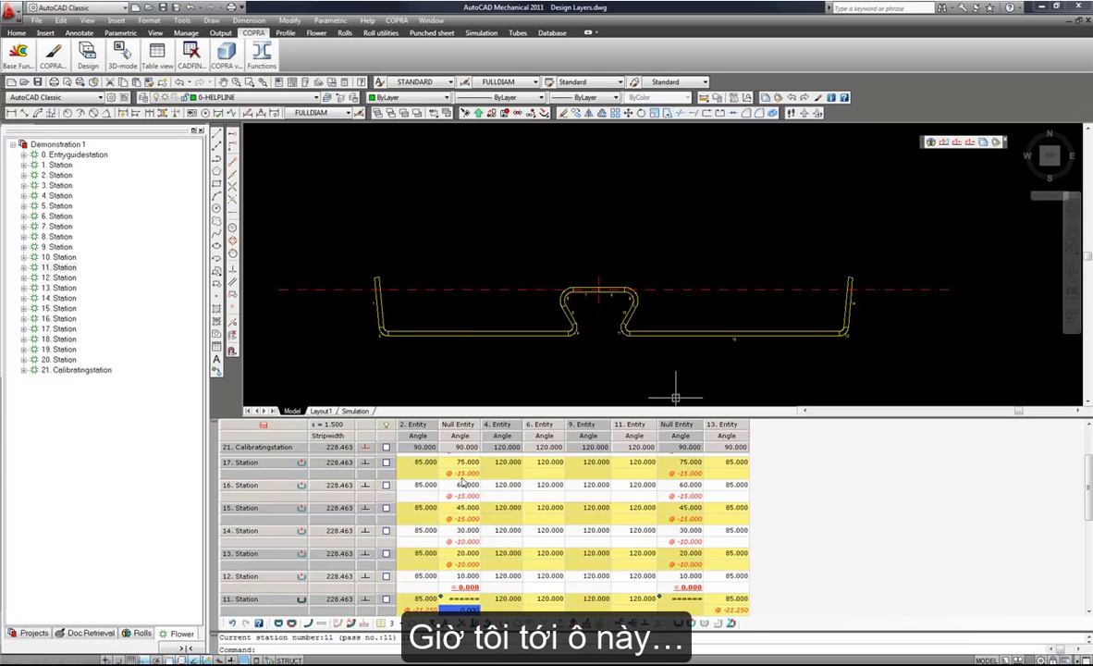
Create a bend sequence for entities 4 and 15 from 20. Station, initialized to end angle 0.00 in 10 steps.
scroll(465, 478, "up", 3)
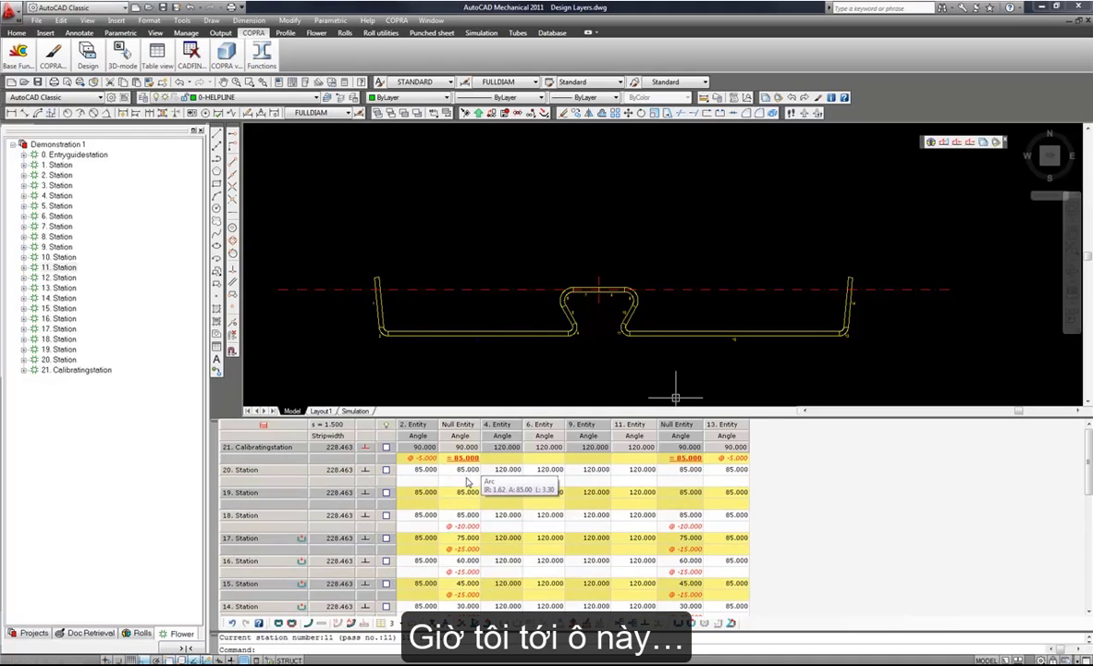
left_click(465, 480)
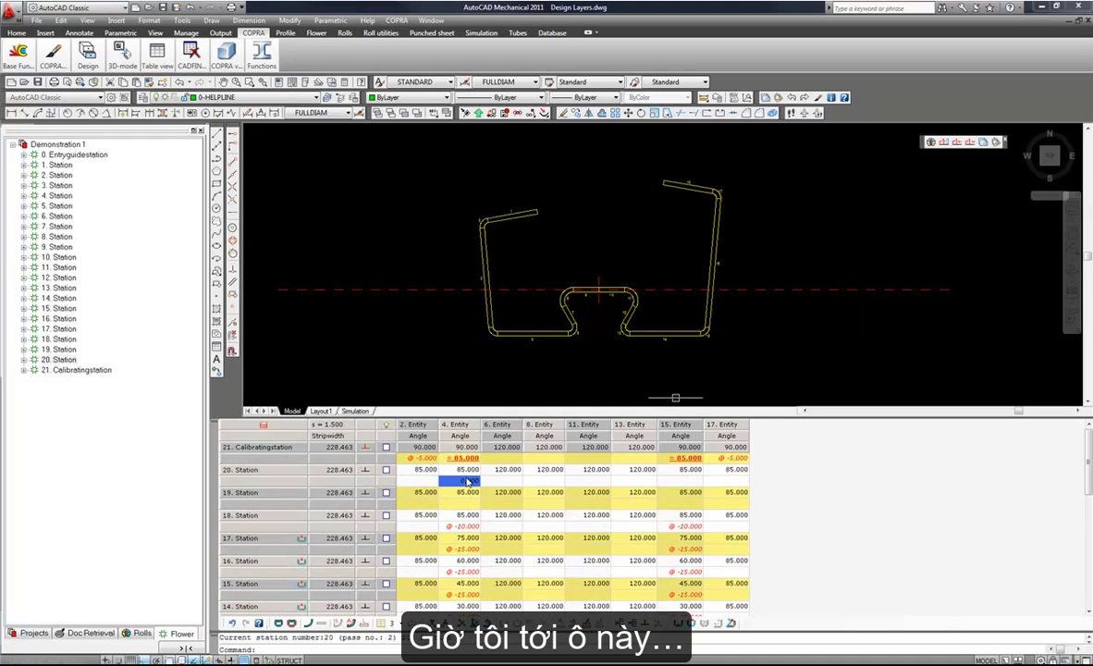
left_click(684, 481)
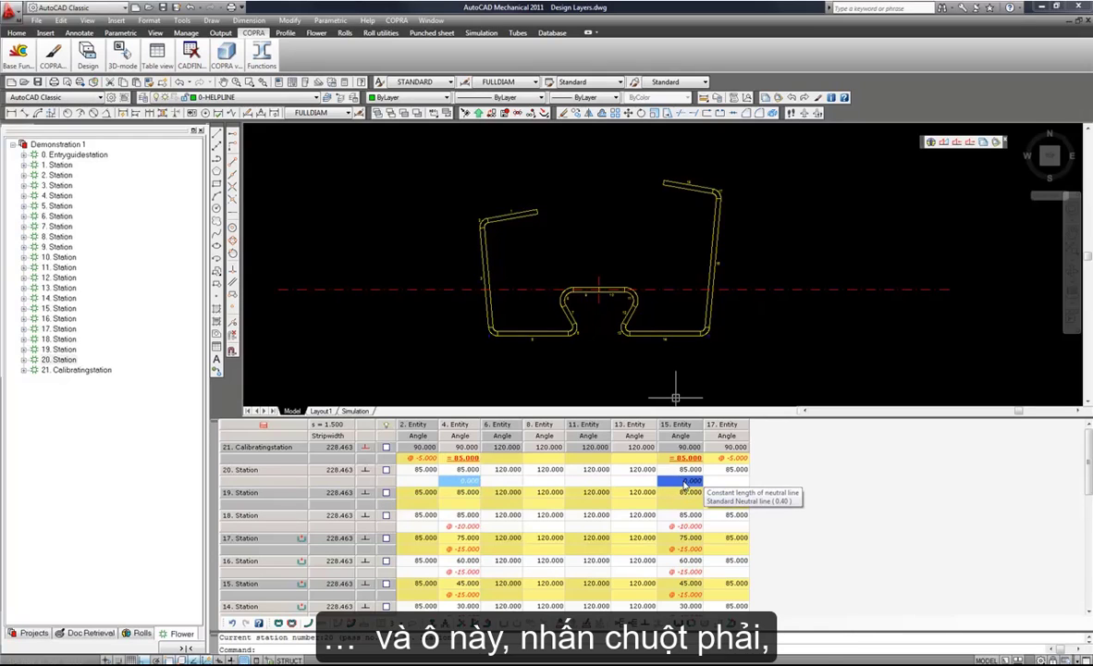
right_click(686, 481)
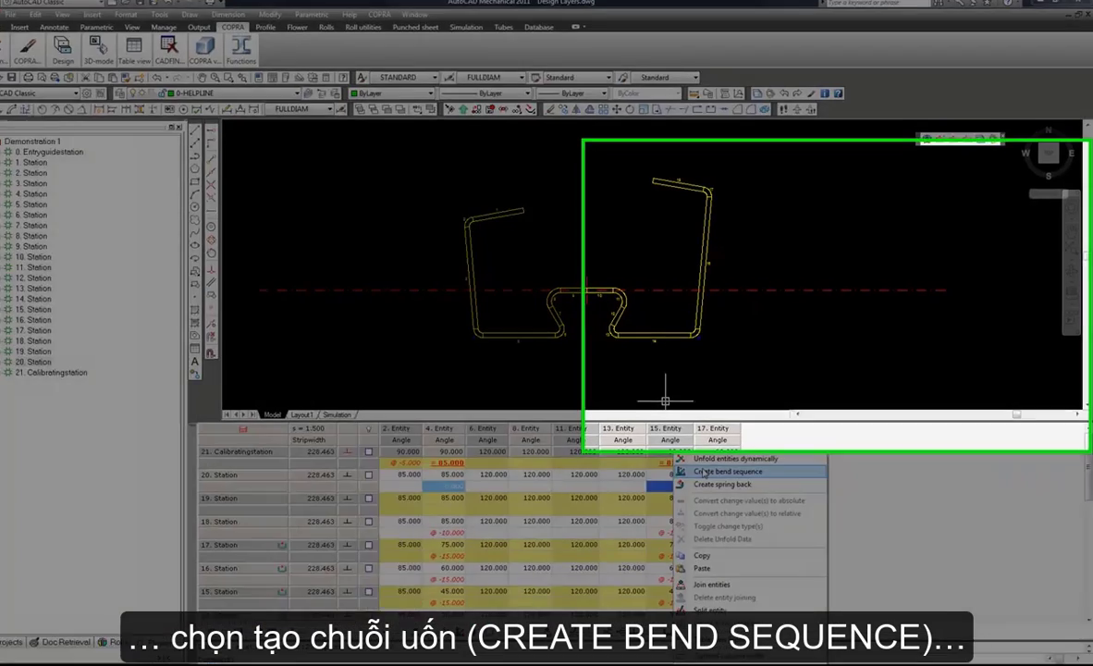
left_click(713, 467)
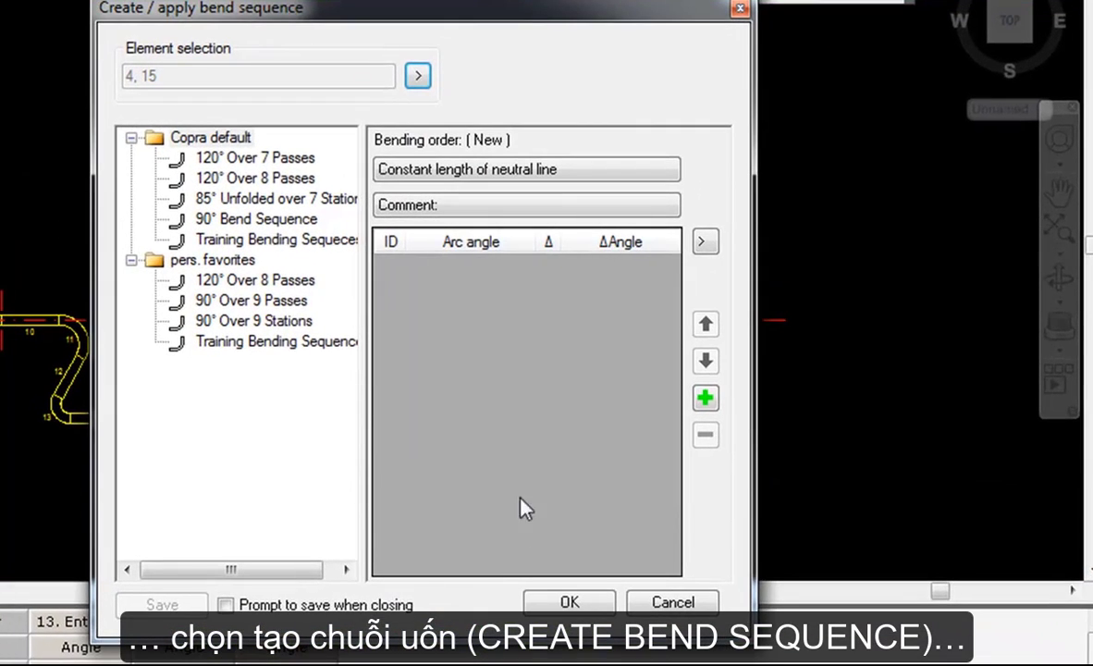
left_click(705, 243)
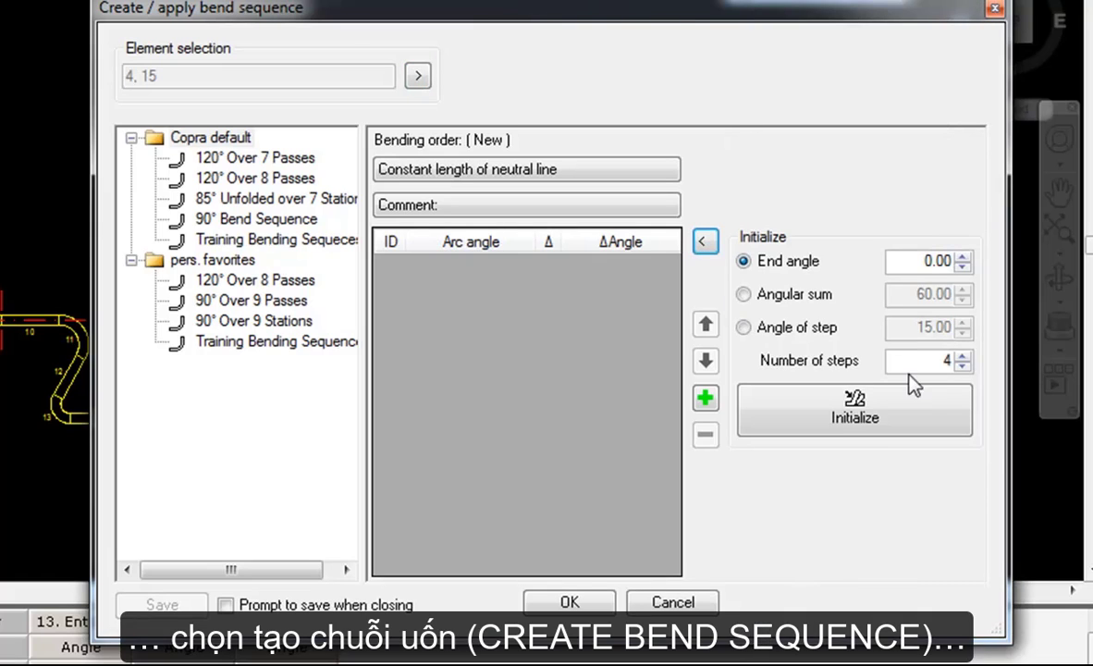
double_click(949, 360)
type("10")
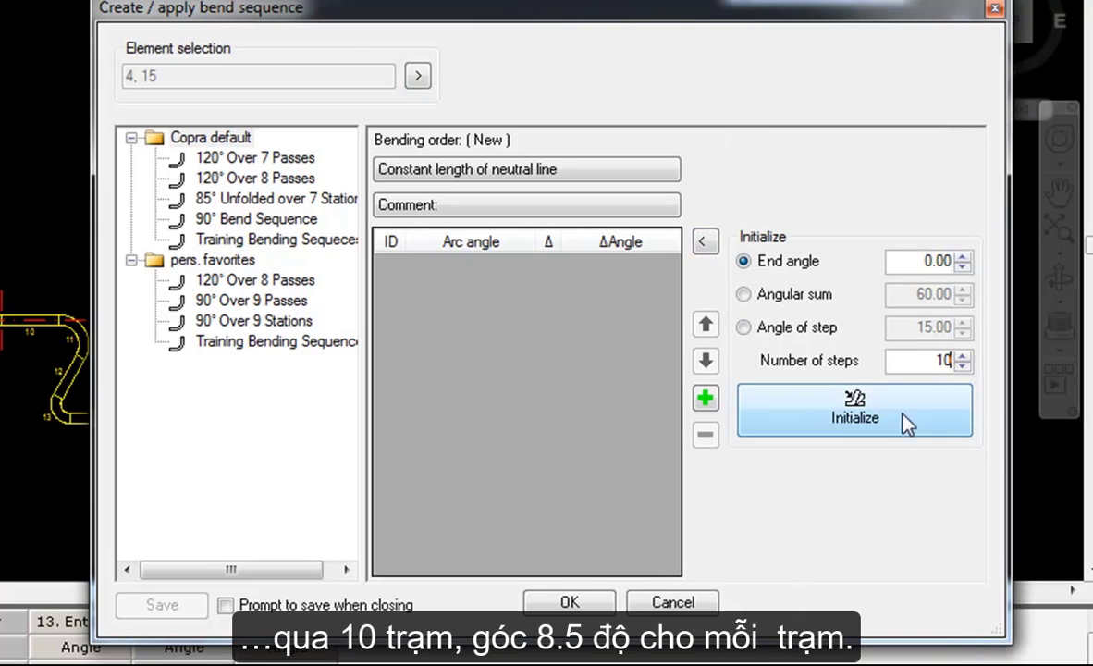
left_click(894, 422)
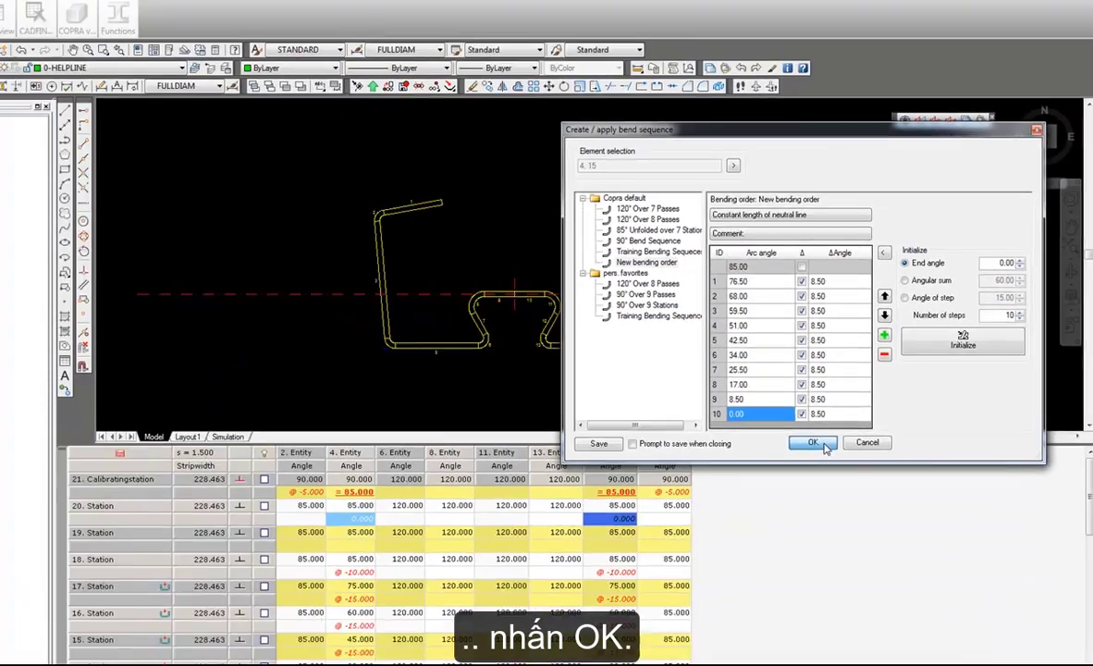
left_click(590, 607)
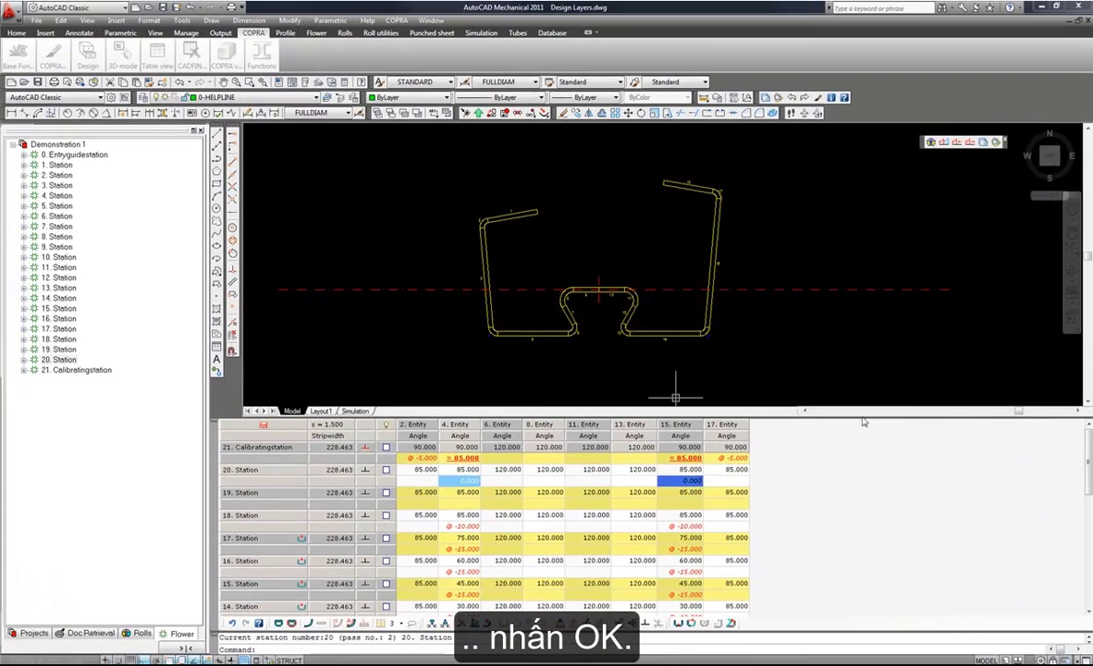
Examine the updated flower at successive stations, from 19. Station through 11. and 10. Station down to 7. Station.
left_click(546, 497)
scroll(545, 496, "down", 3)
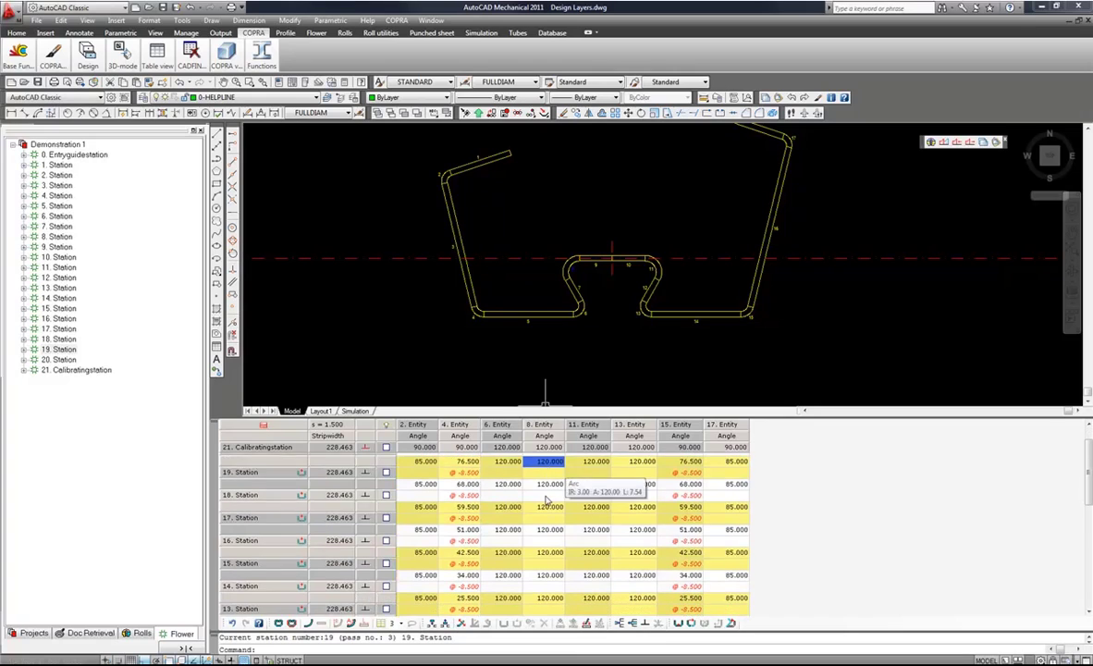
scroll(545, 500, "down", 3)
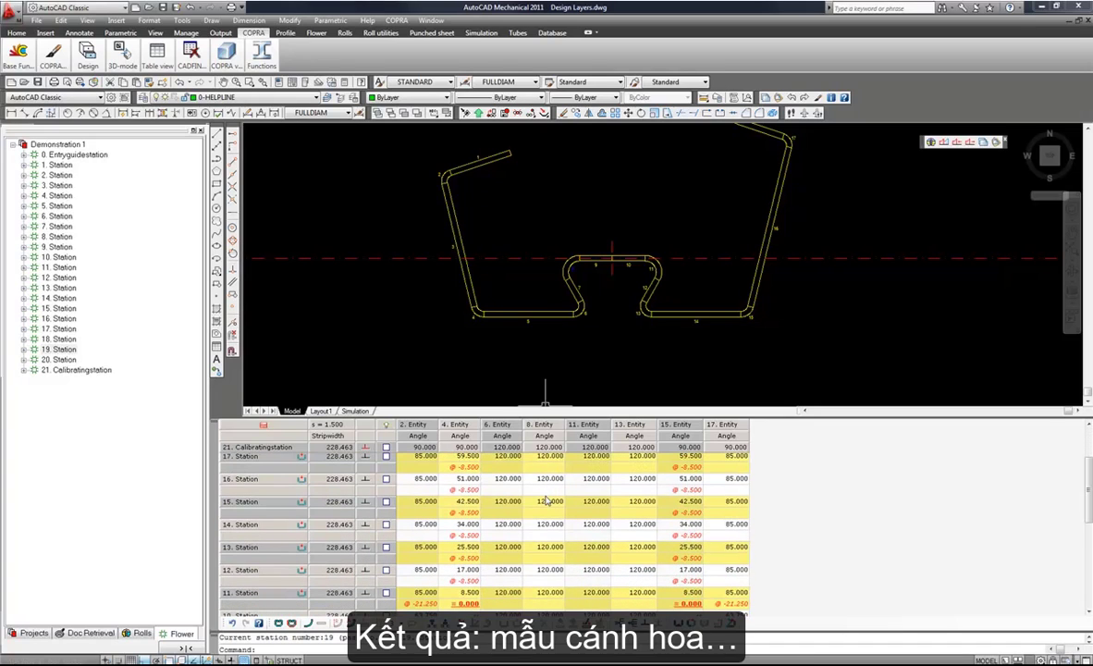
left_click(504, 603)
scroll(504, 603, "down", 3)
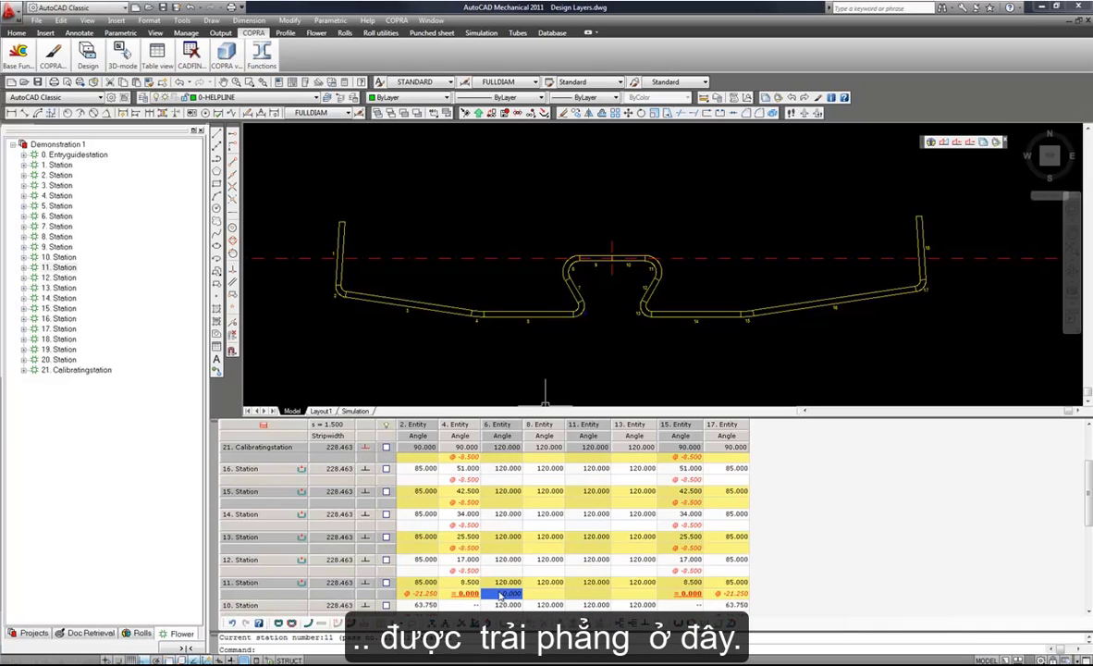
left_click(500, 605)
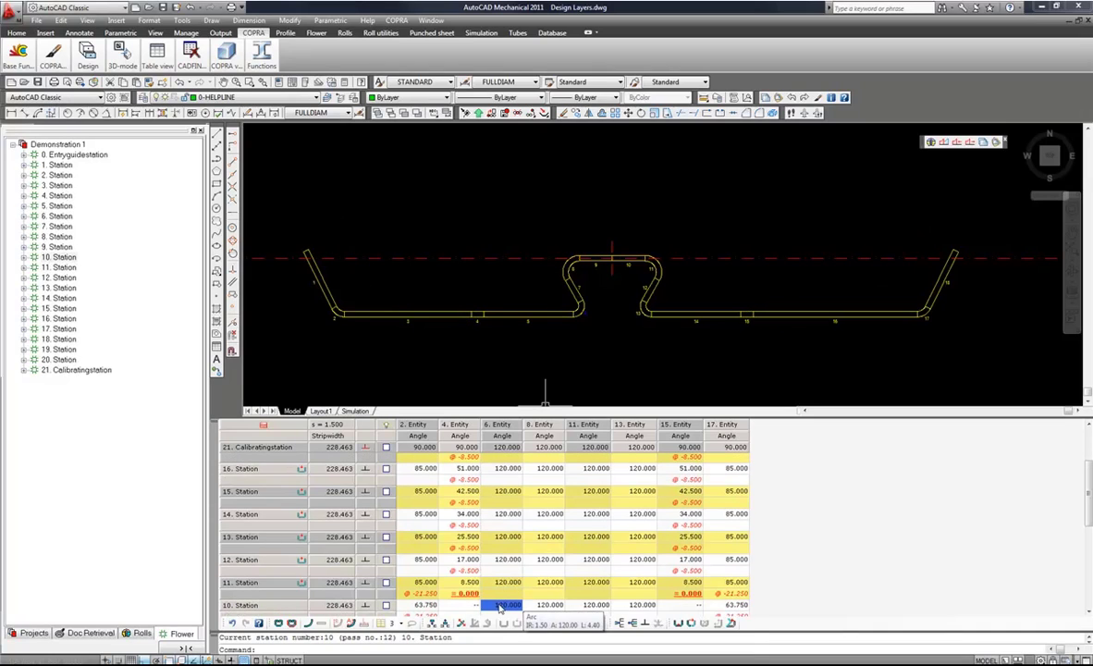
left_click(500, 590)
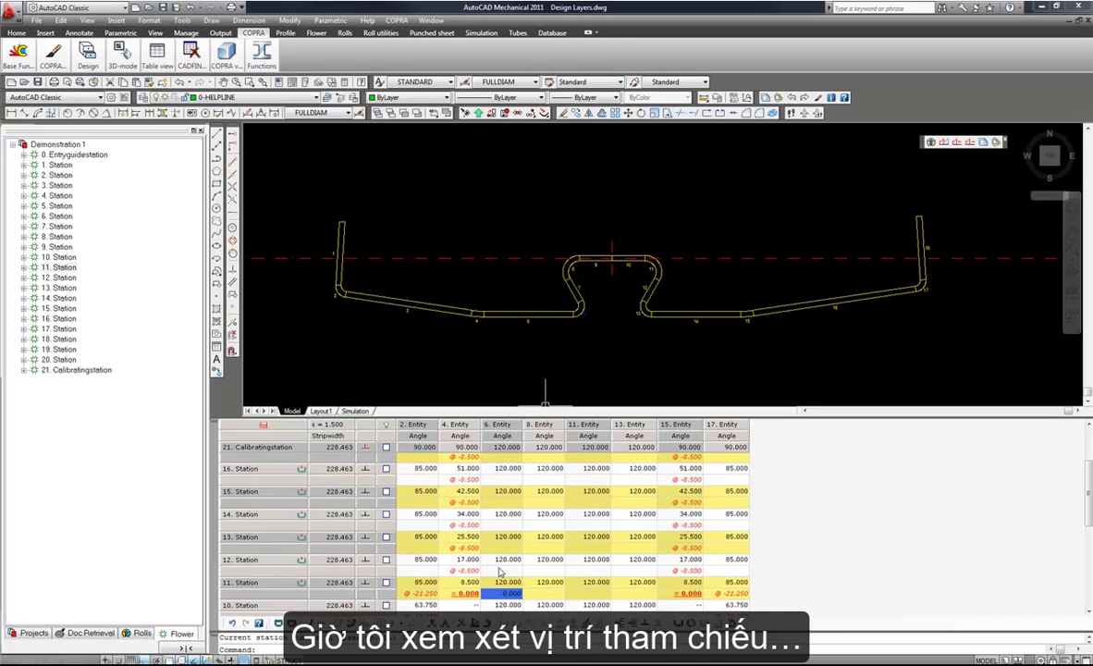
scroll(499, 571, "down", 5)
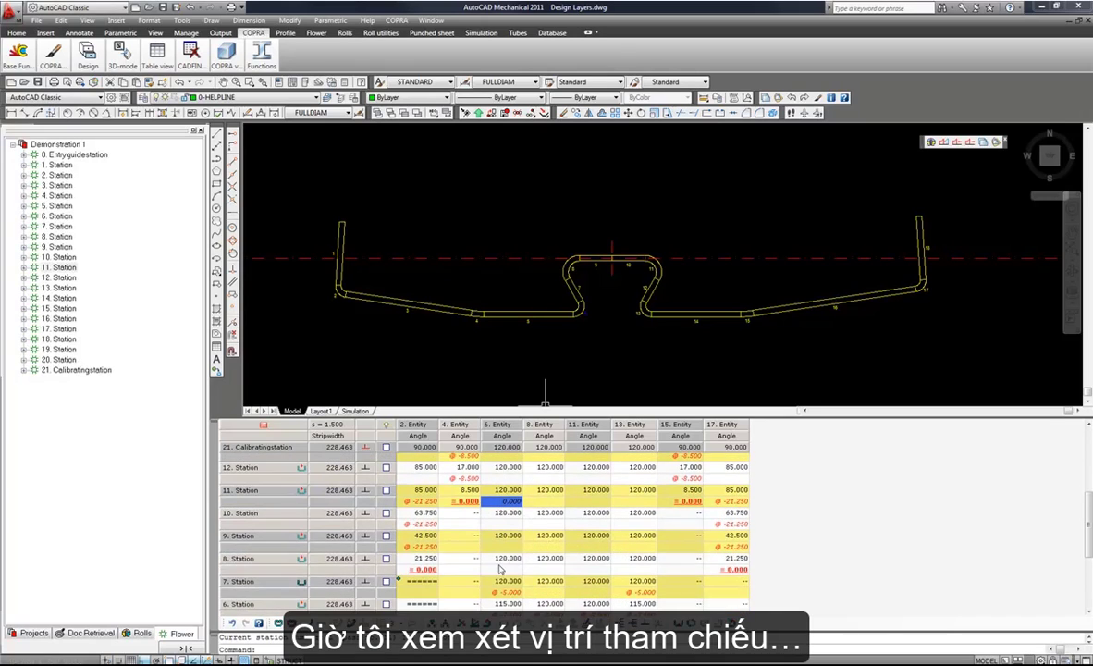
left_click(509, 567)
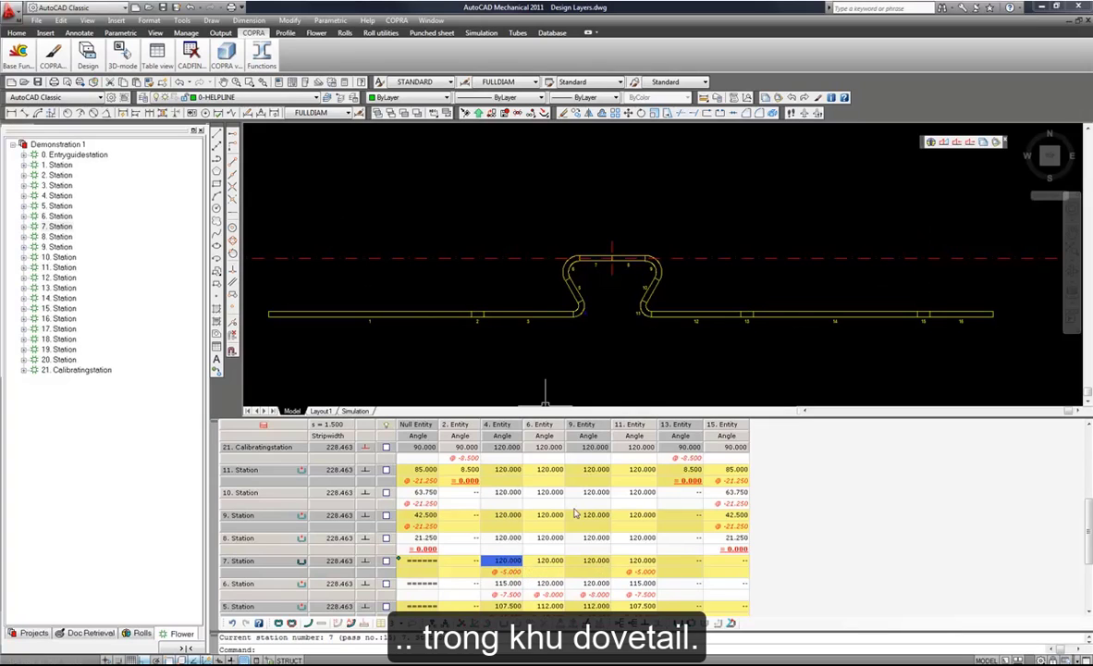
Enlarge the flower table and overlay stations 7 to 1 in the drawing to compare their dovetail positions.
middle_click_drag(638, 352, 655, 293)
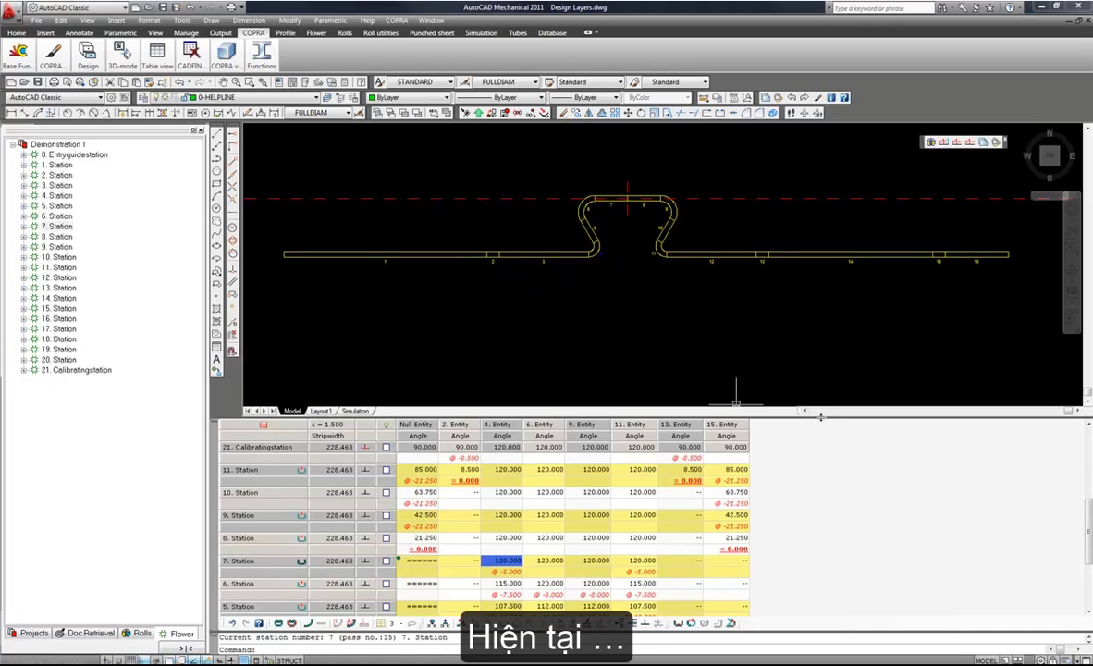
left_click_drag(822, 417, 803, 337)
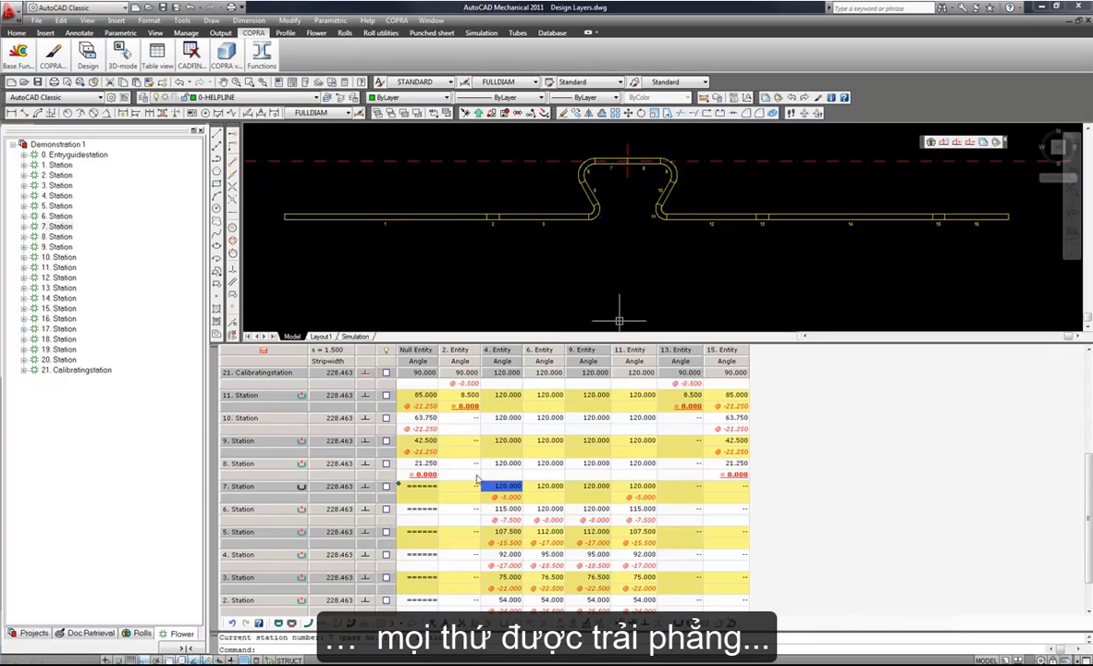
left_click(386, 499)
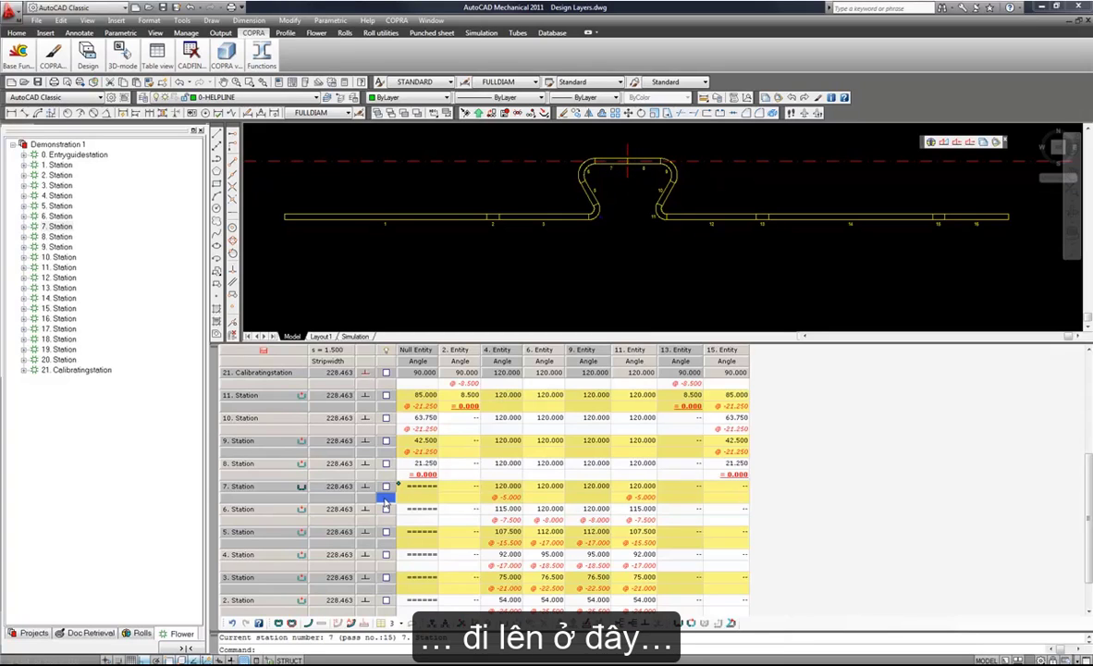
left_click_drag(386, 502, 386, 592)
middle_click_drag(597, 268, 585, 318)
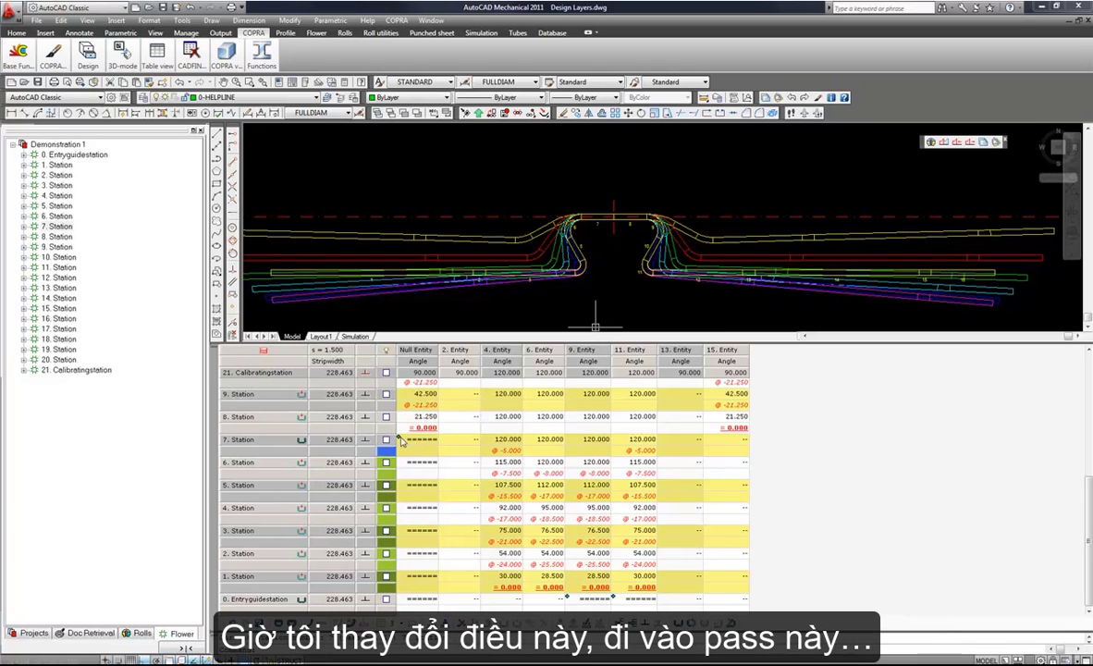
Turn off the flower overlay for stations 7 to 1.
left_click(456, 439)
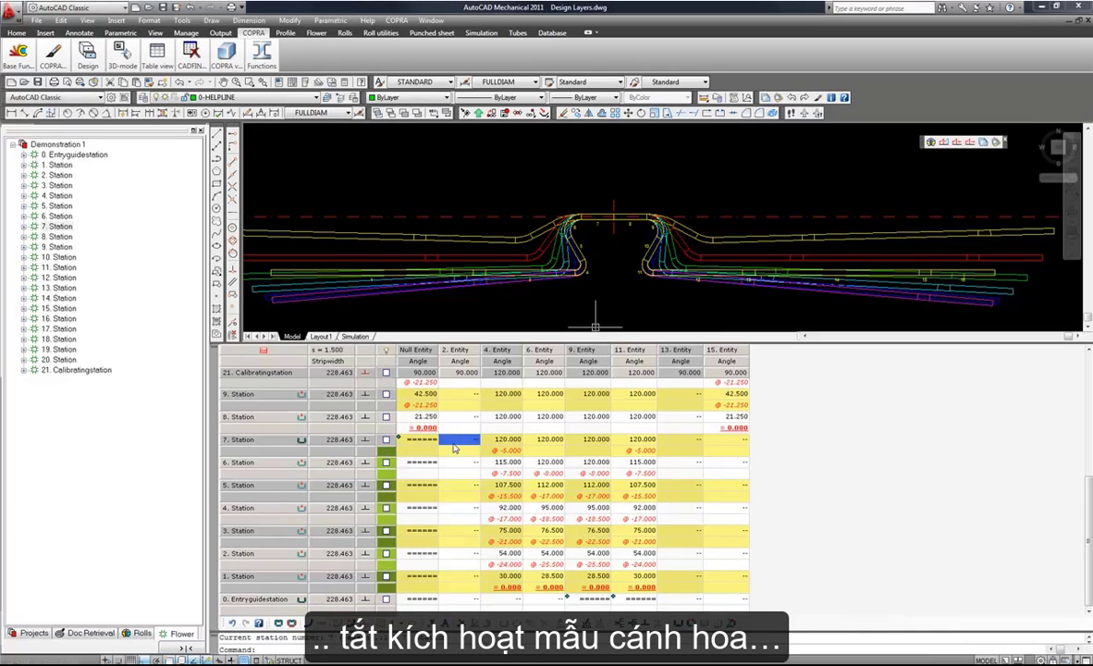
left_click(385, 451)
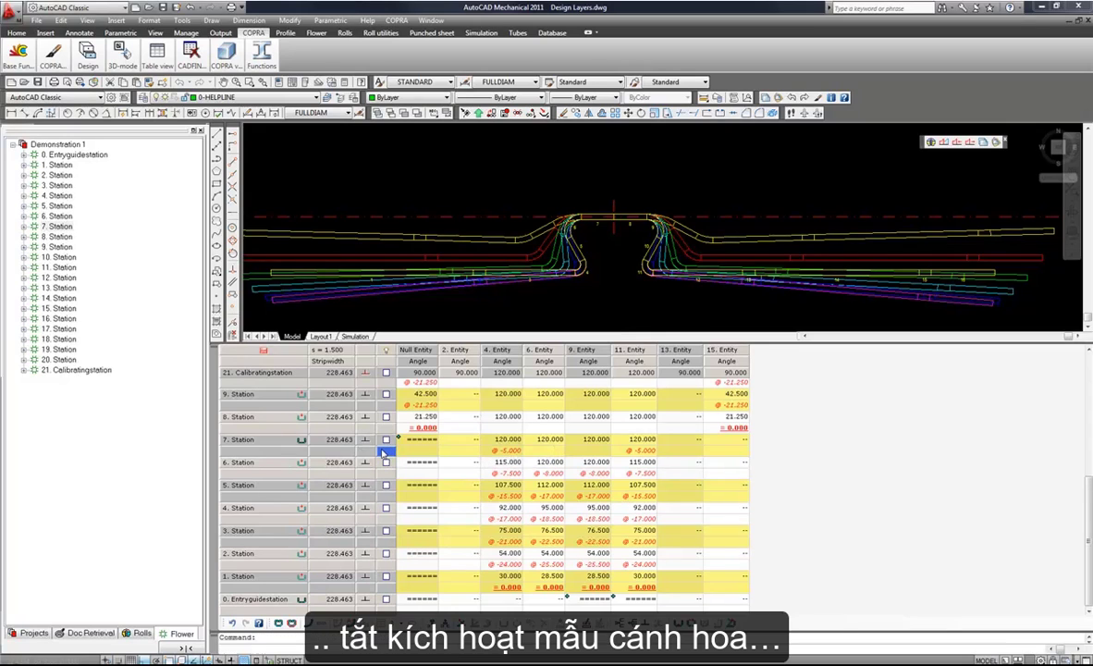
Change the fixpoint method of 7. Station's unfolding plane to Profile point vertical fixed.
scroll(497, 280, "up", 4)
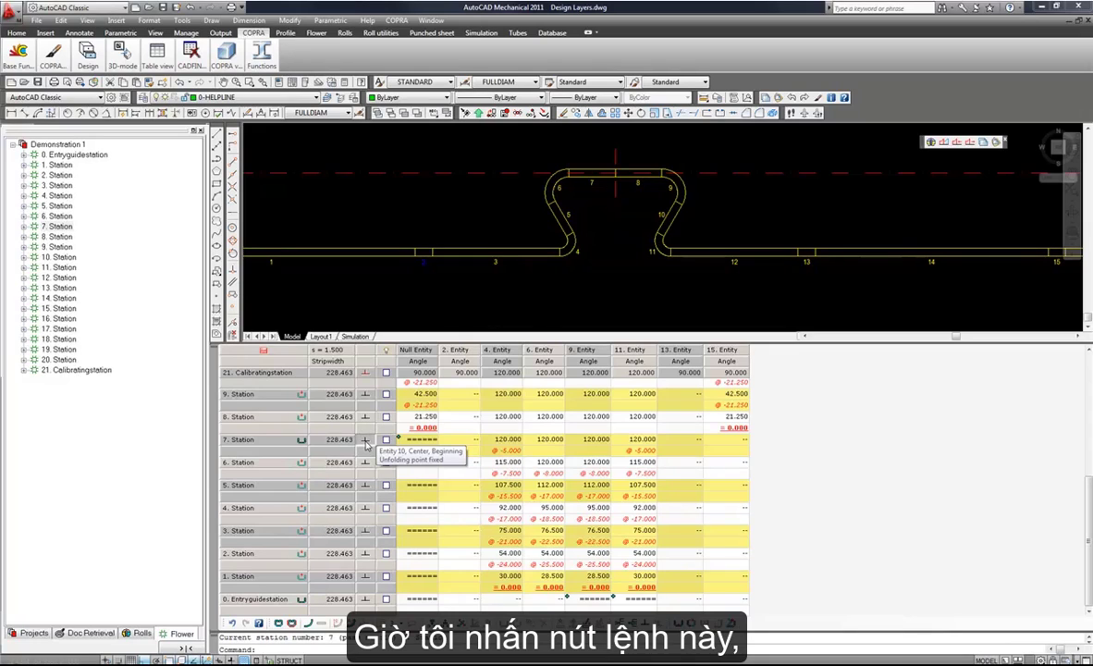
left_click(366, 445)
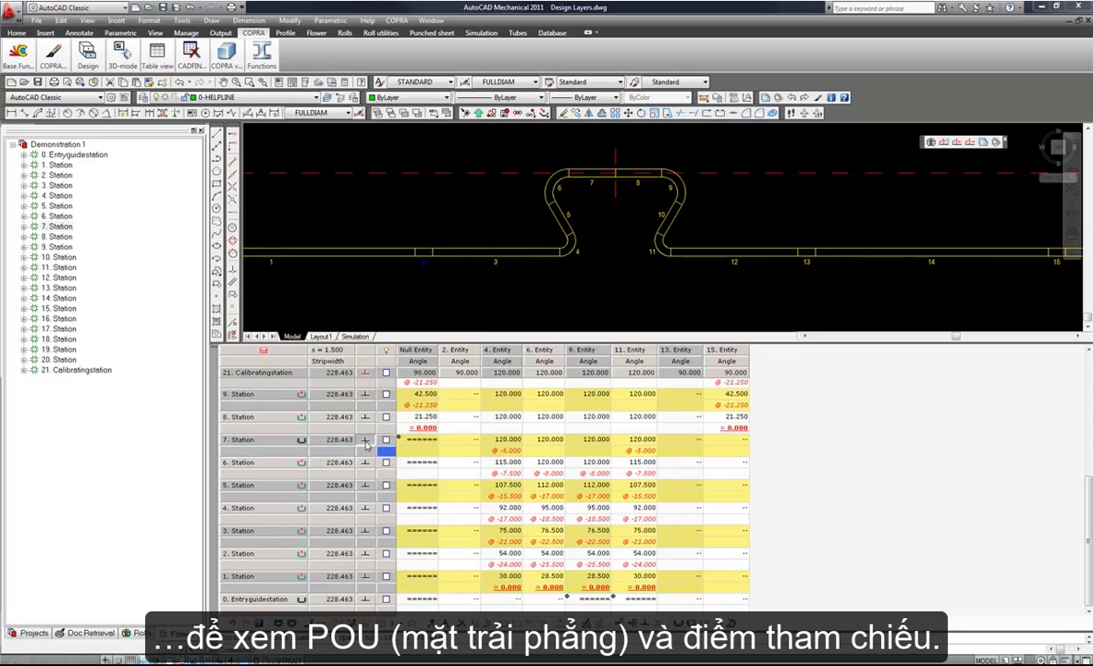
key("Up")
left_click(366, 446)
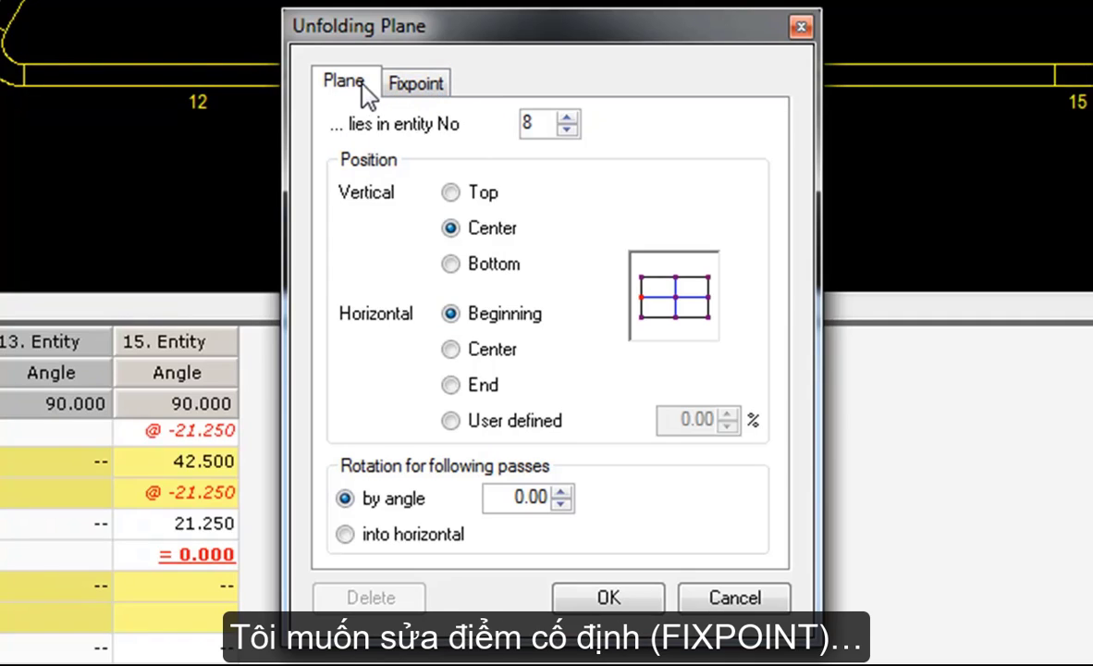
left_click(426, 83)
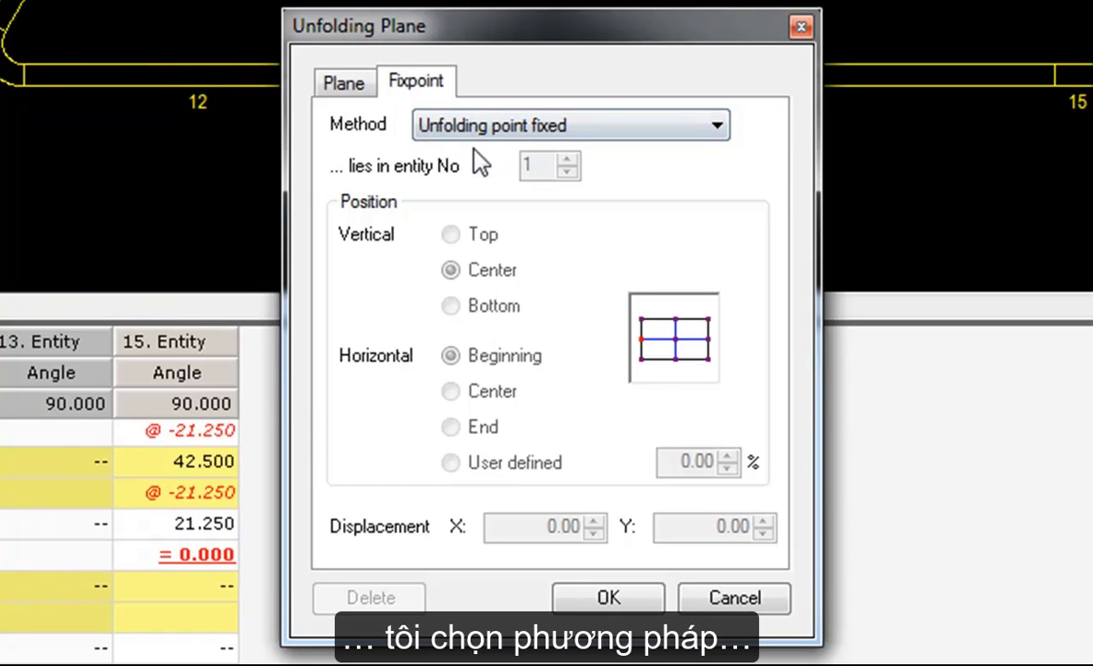
left_click(610, 140)
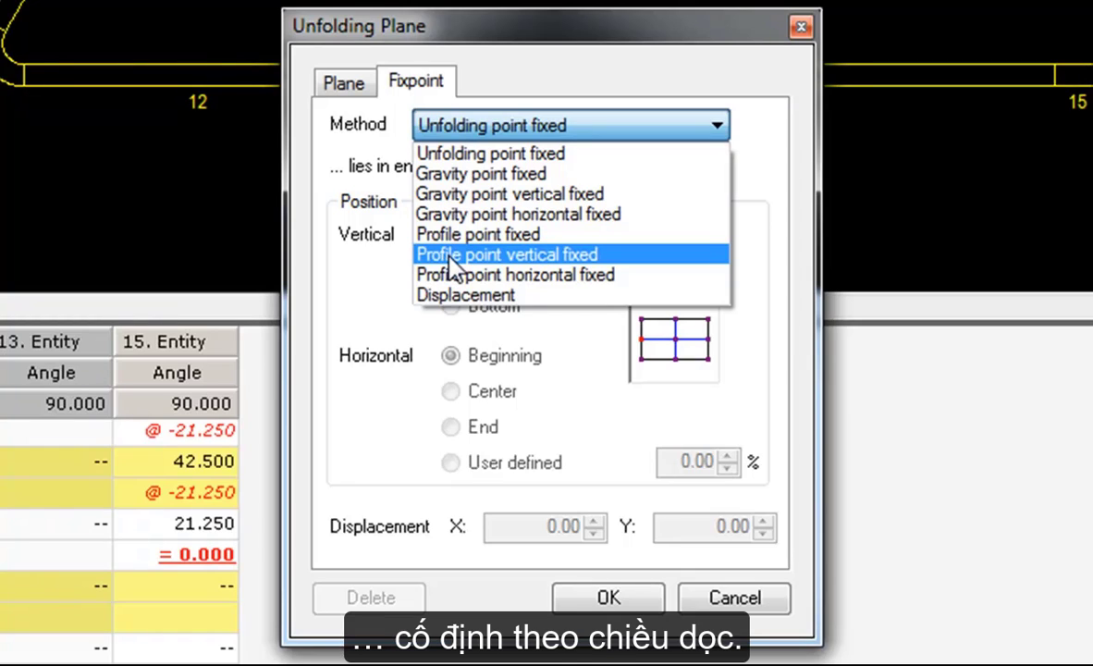
left_click(505, 255)
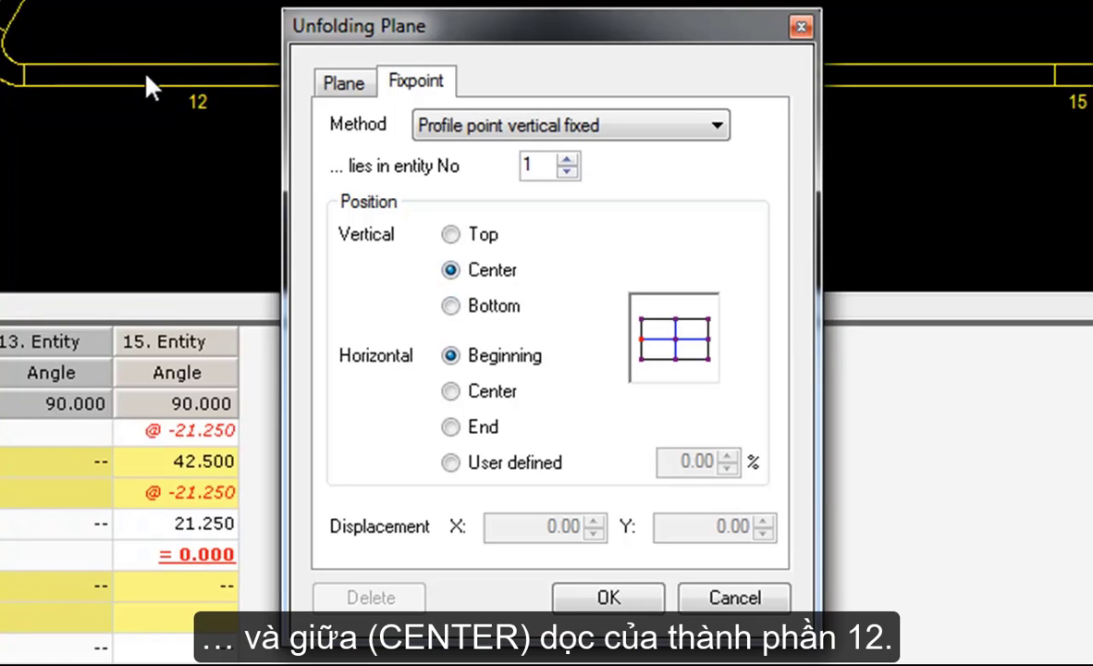
Place the fixpoint in entity 12 and apply the unfolding plane settings.
left_click(528, 157)
left_click(535, 158)
type("2")
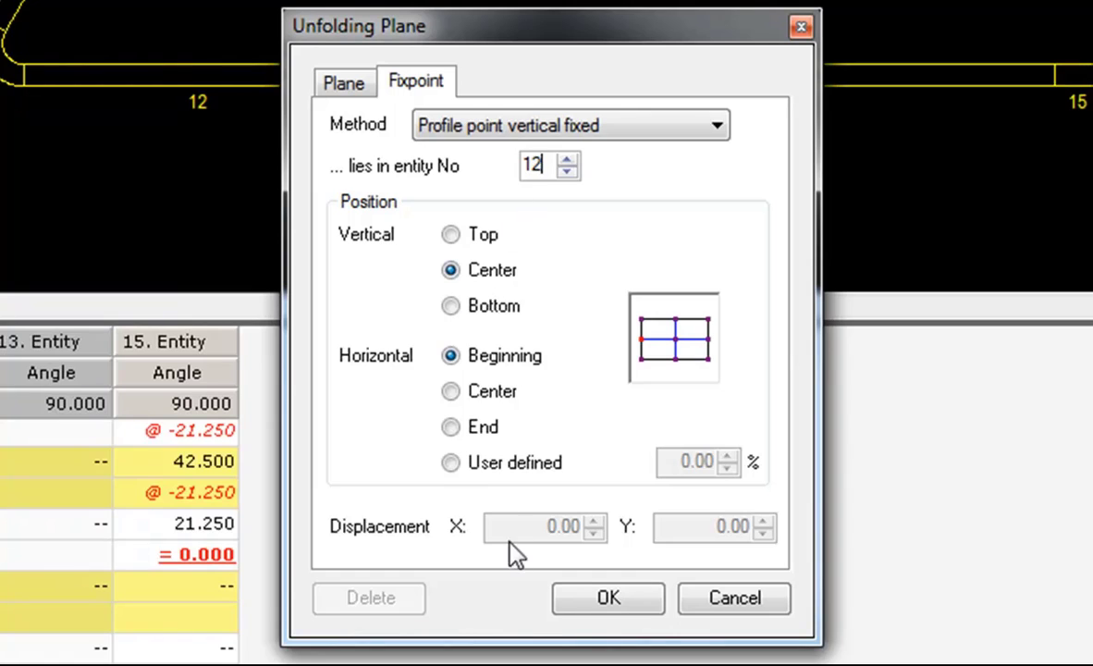
left_click(610, 598)
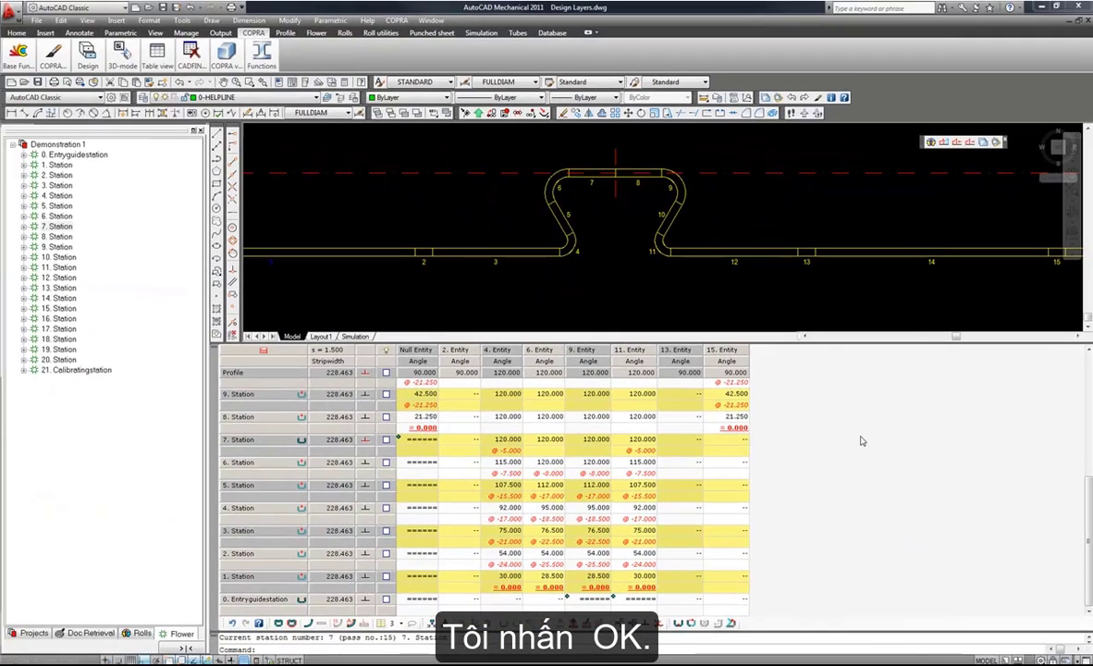
Overlay the flower stages from 7. Station down to the entry guide to examine how the dovetail moves.
mouse_move(389, 450)
left_mouse_down()
mouse_move(396, 581)
mouse_move(382, 591)
left_mouse_up()
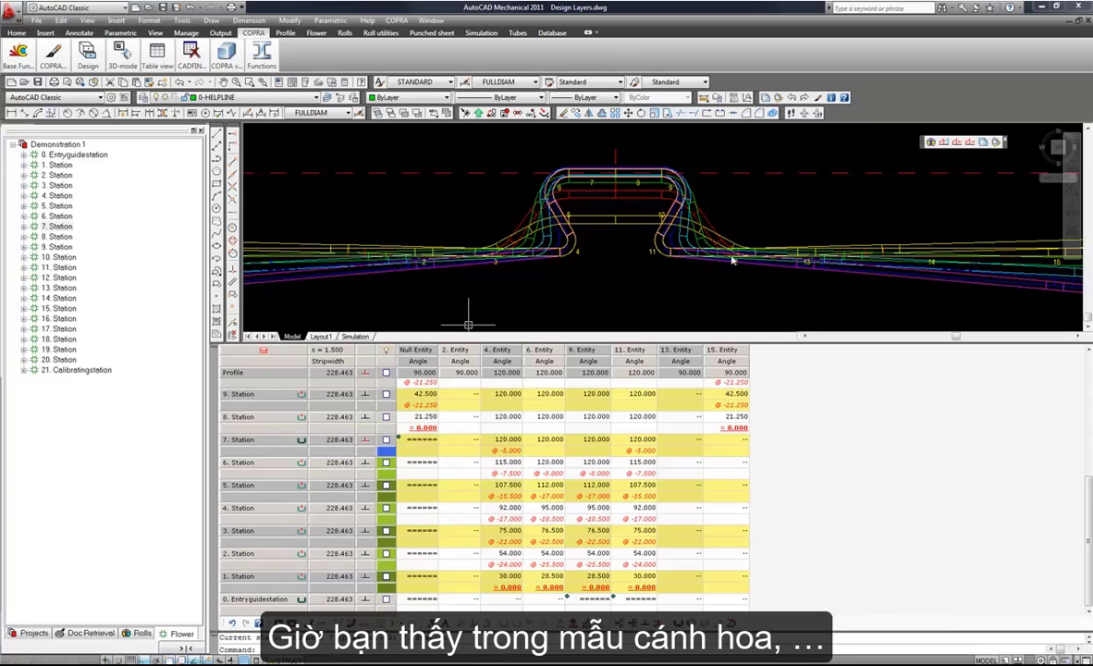
middle_click(625, 301)
middle_click(626, 300)
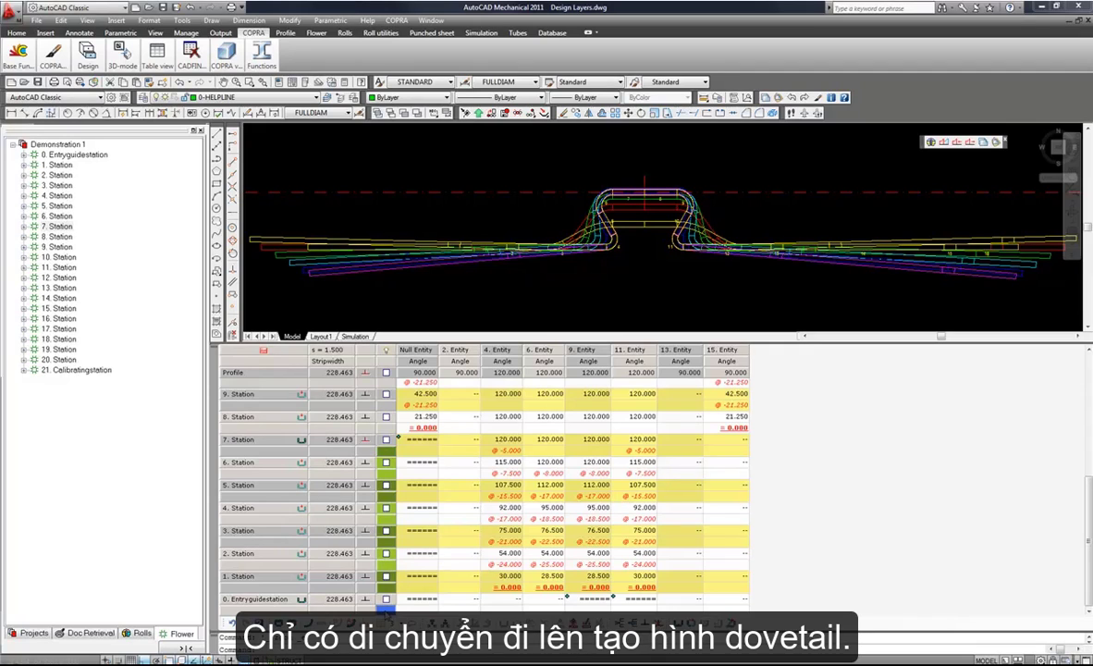
left_click(387, 508)
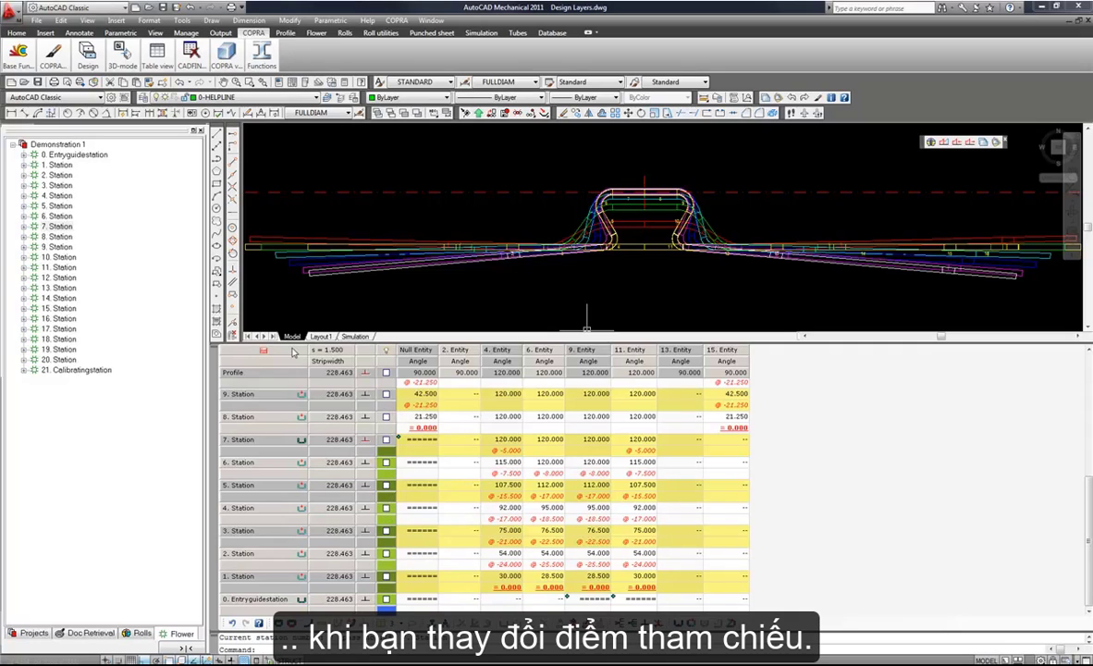
Save the flower and archive the project data as "Optimised Flower".
mouse_move(293, 352)
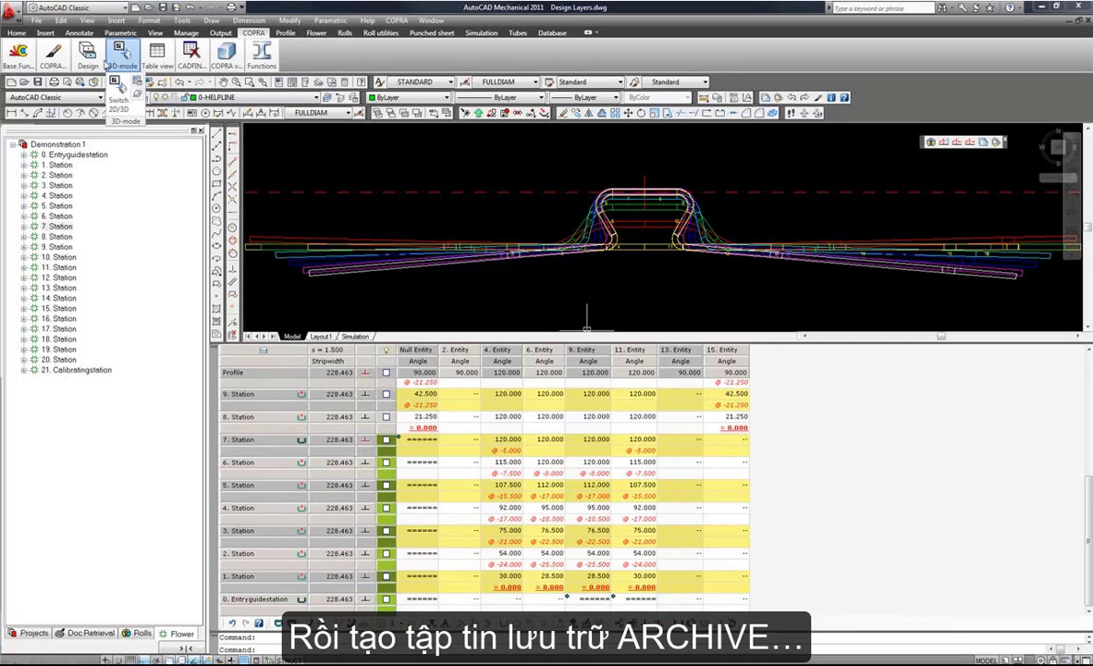
left_click(87, 53)
left_click(84, 85)
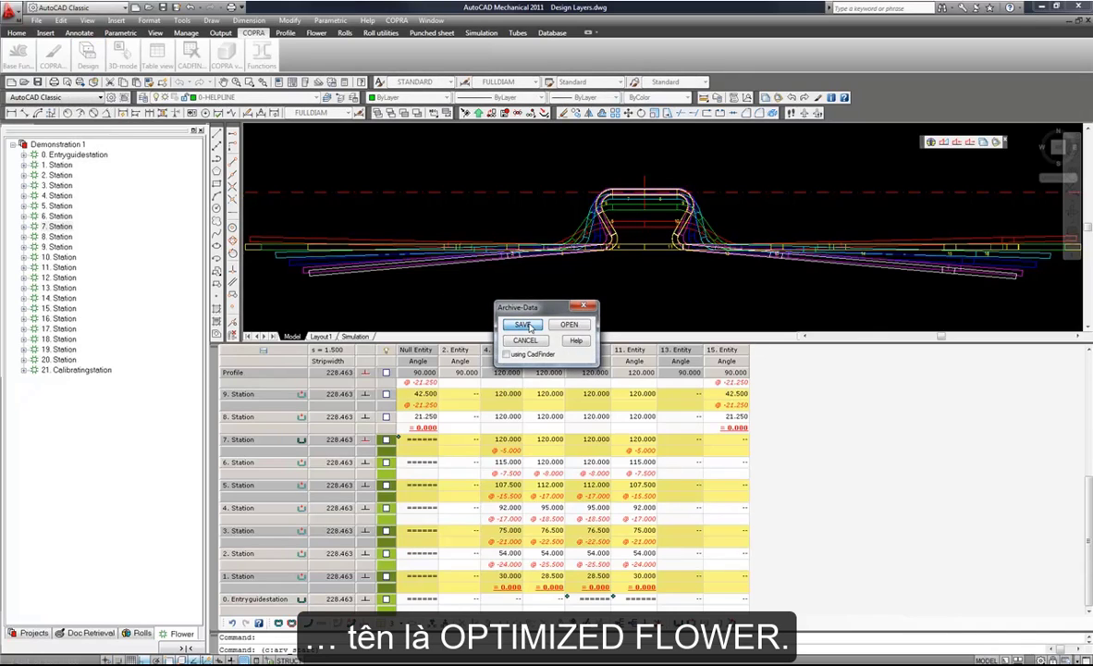
left_click(523, 325)
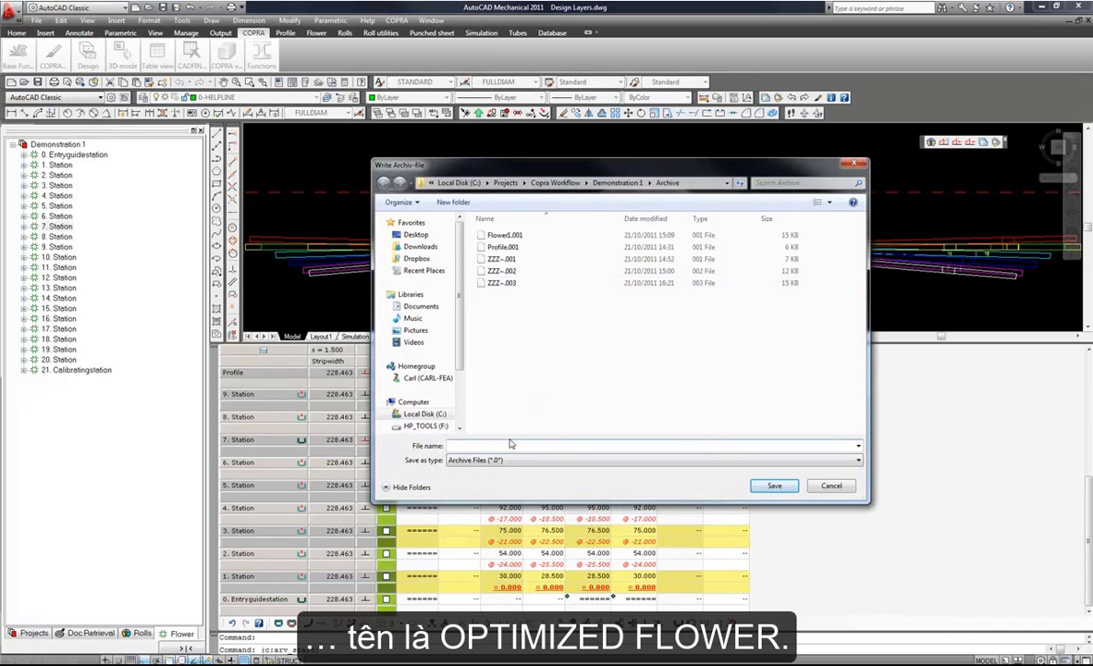
type("Optimised Flower")
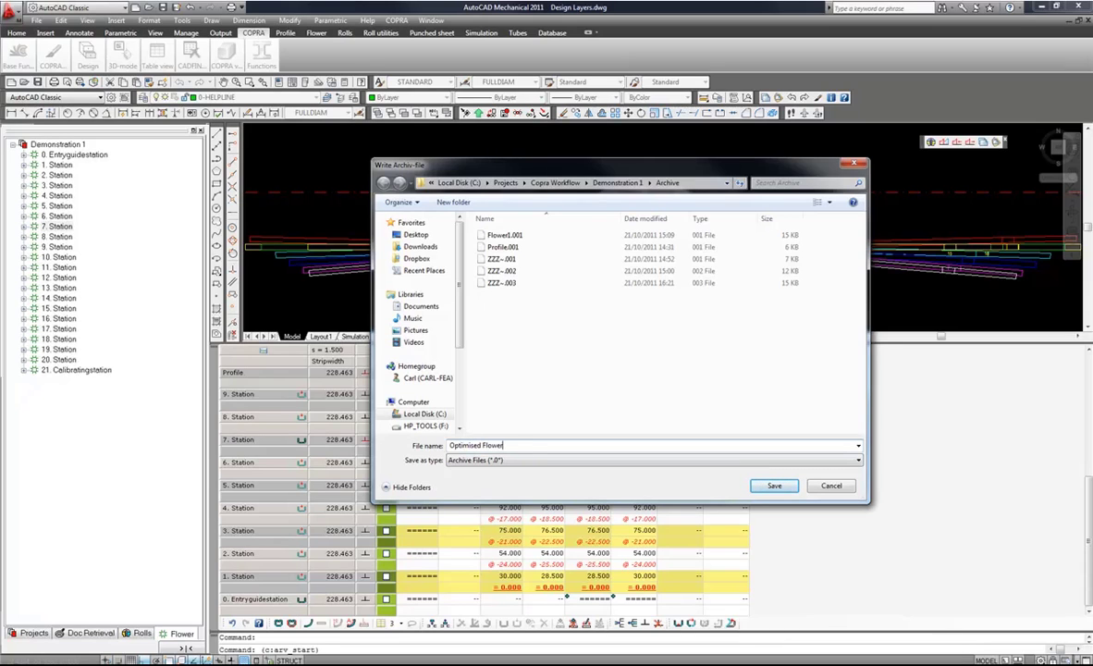
key("Return")
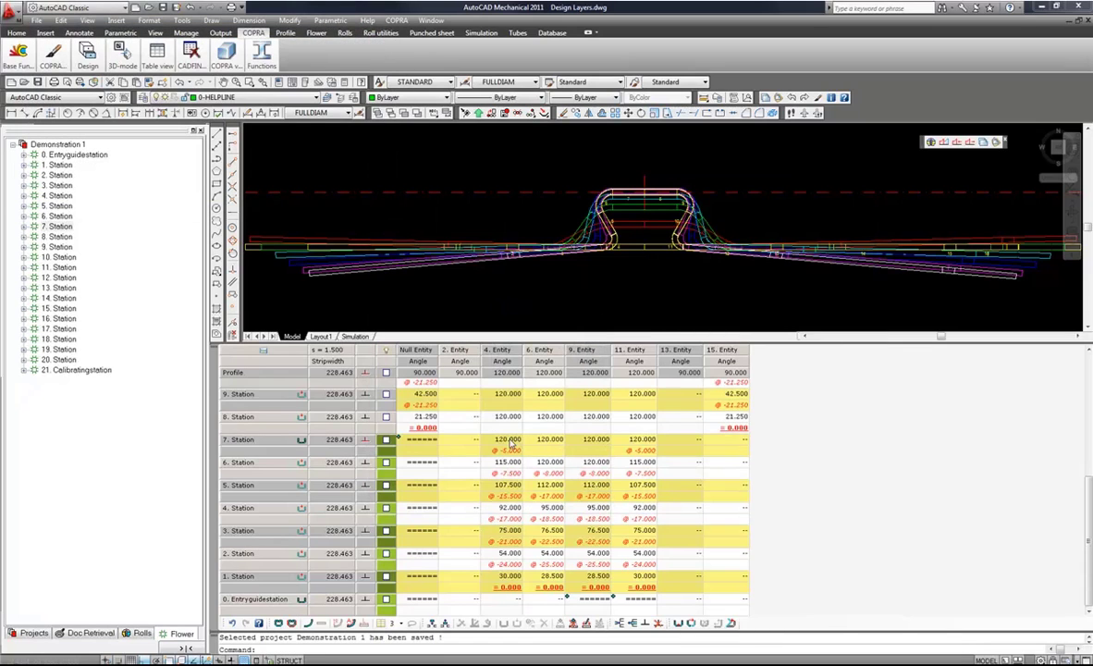
Start the simulation of strains and open the data M Video rollform line for modification.
mouse_move(510, 443)
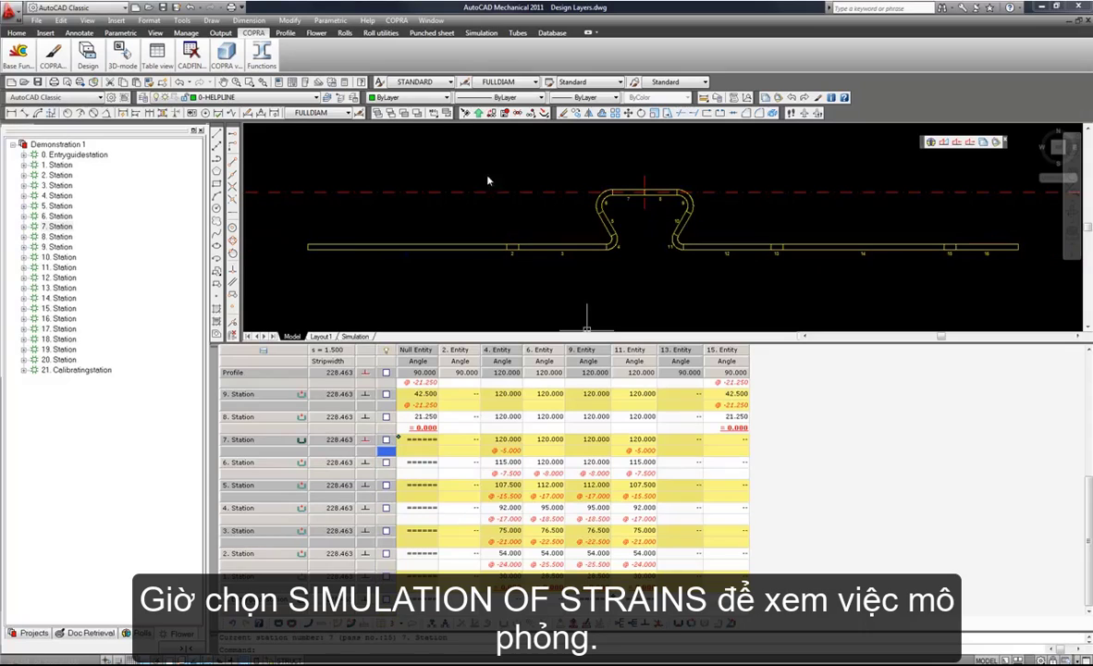
left_click(480, 33)
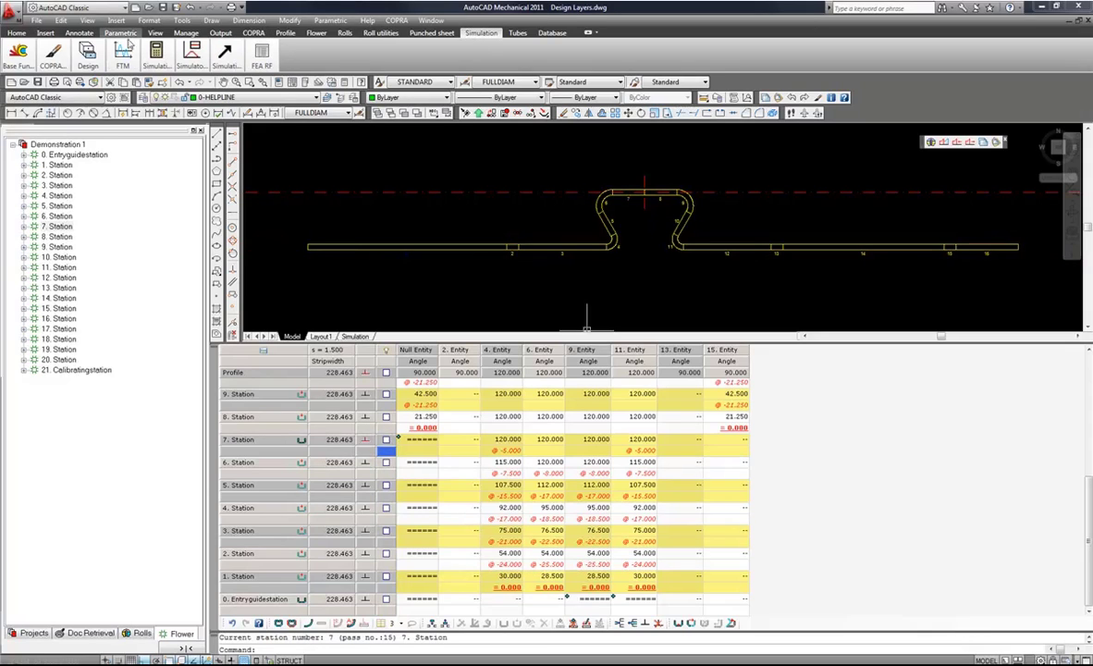
mouse_move(122, 55)
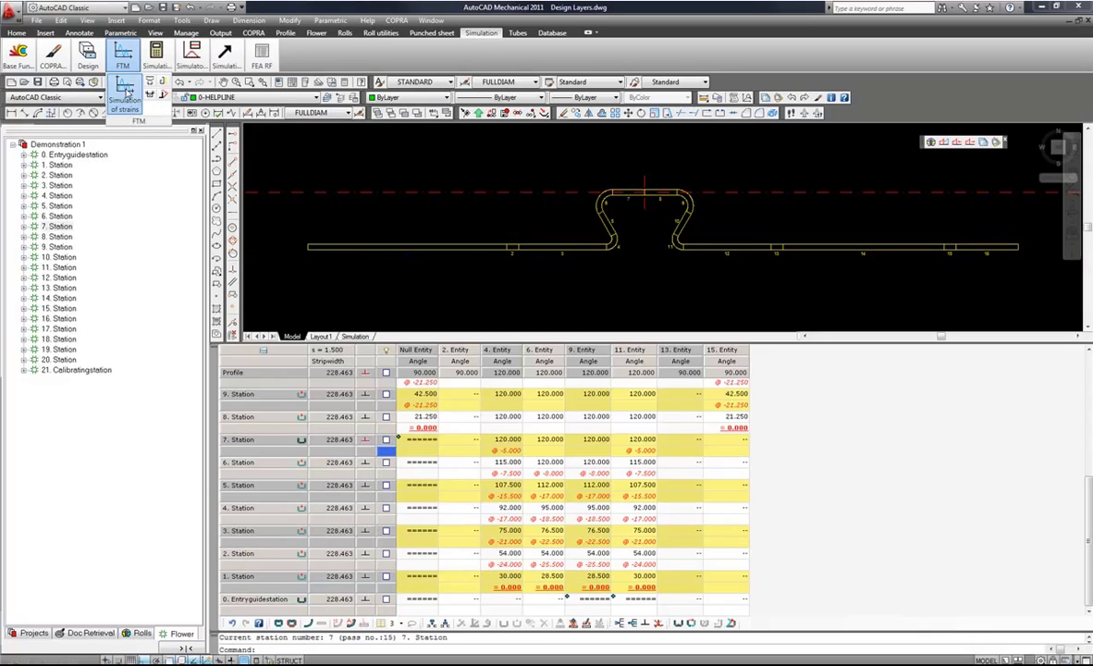
left_click(124, 93)
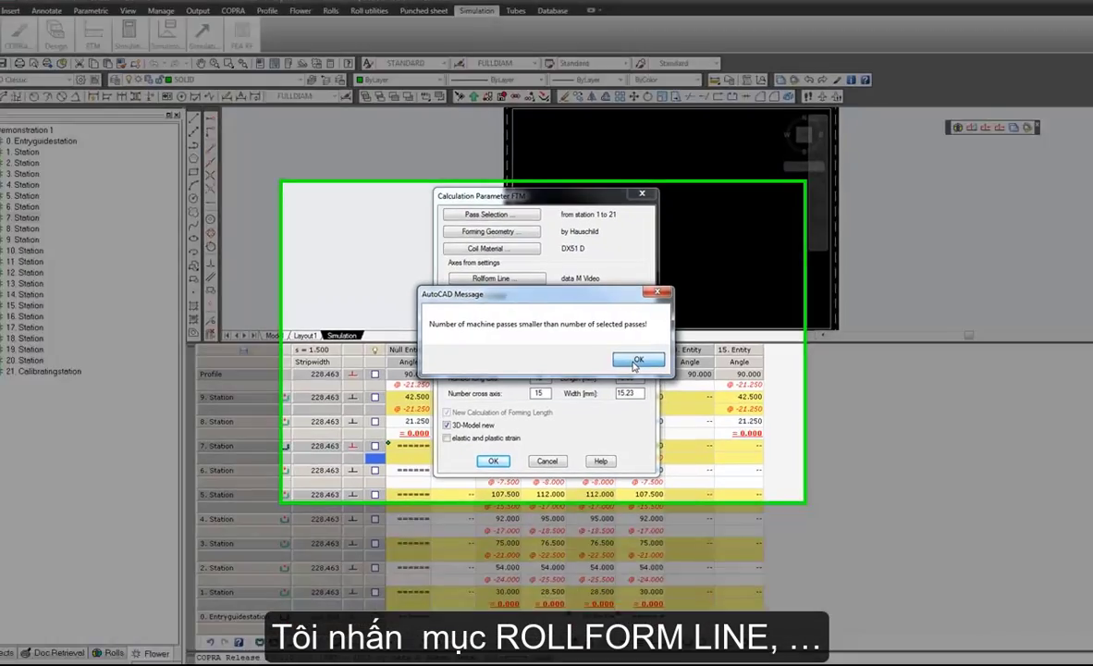
left_click(630, 360)
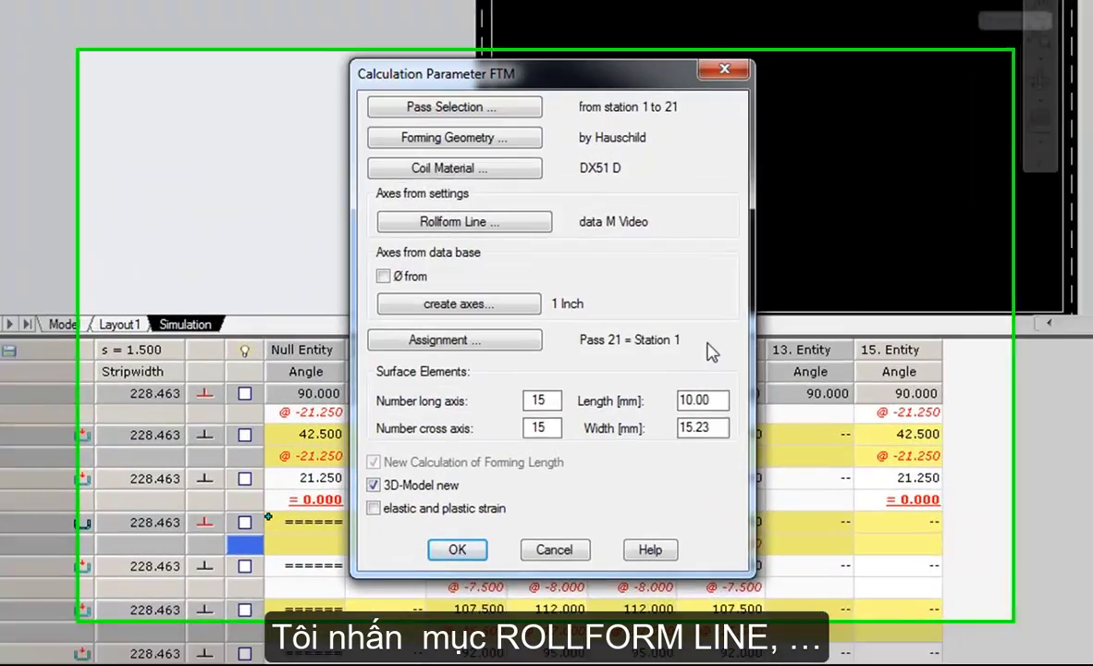
left_click(472, 200)
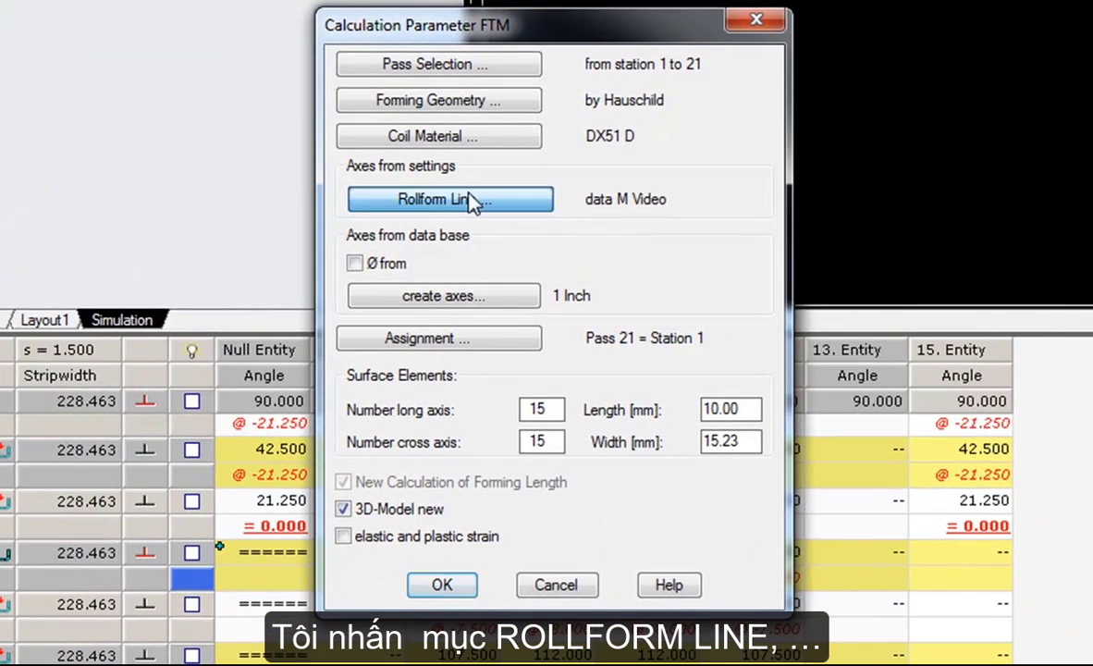
left_click(622, 215)
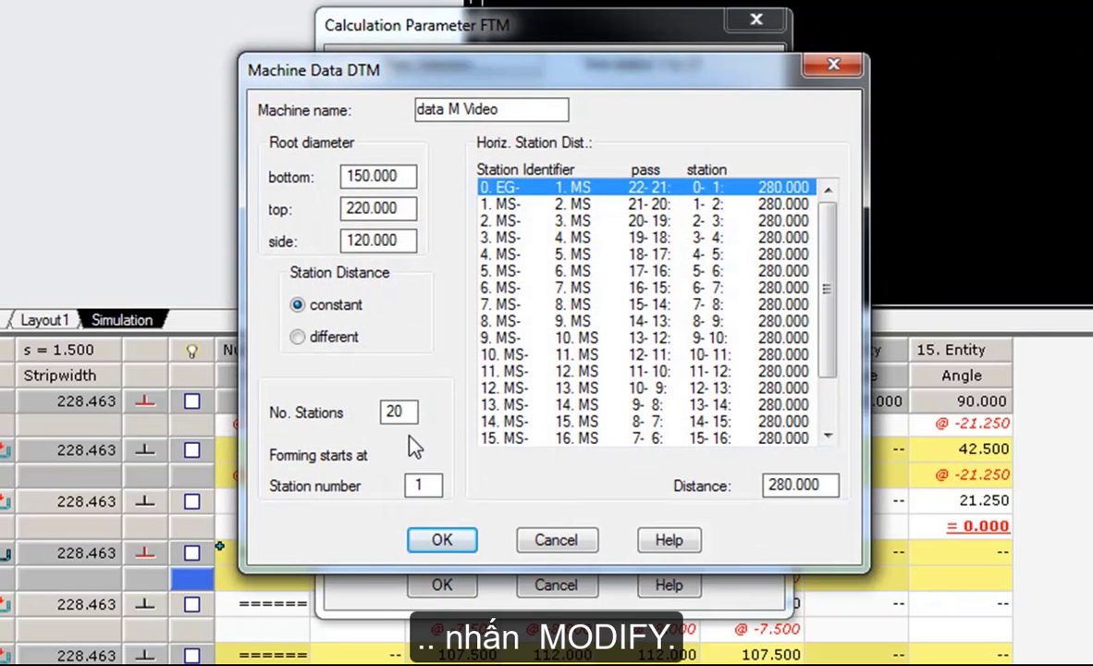
Set the number of stations of the data M Video machine to 22.
left_click_drag(829, 300, 773, 430)
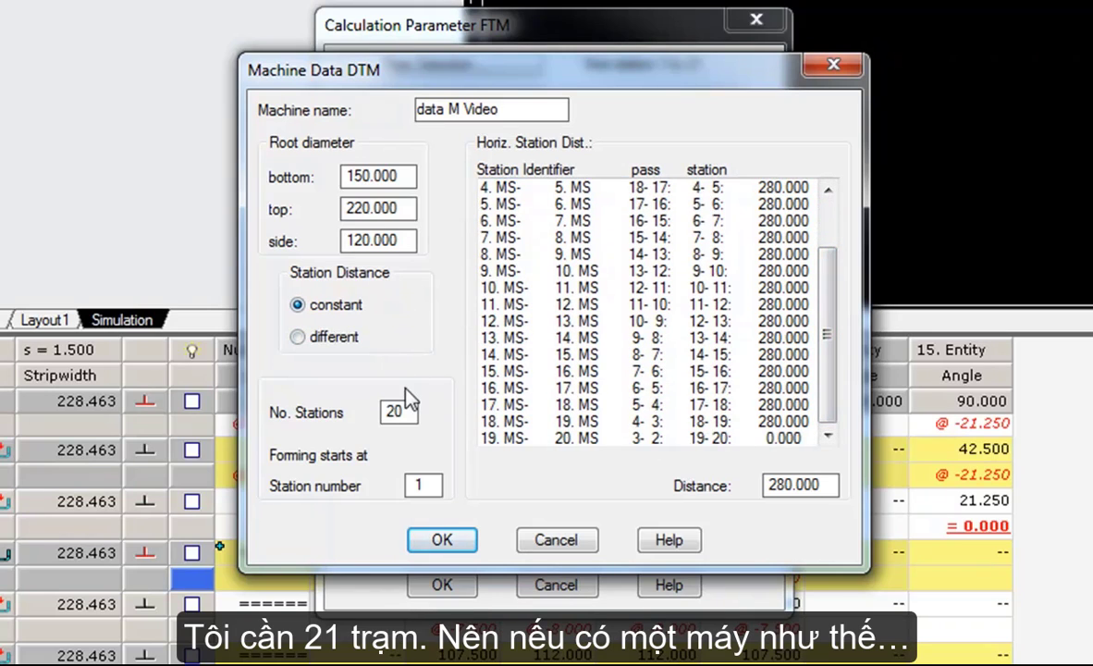
double_click(403, 410)
type("2")
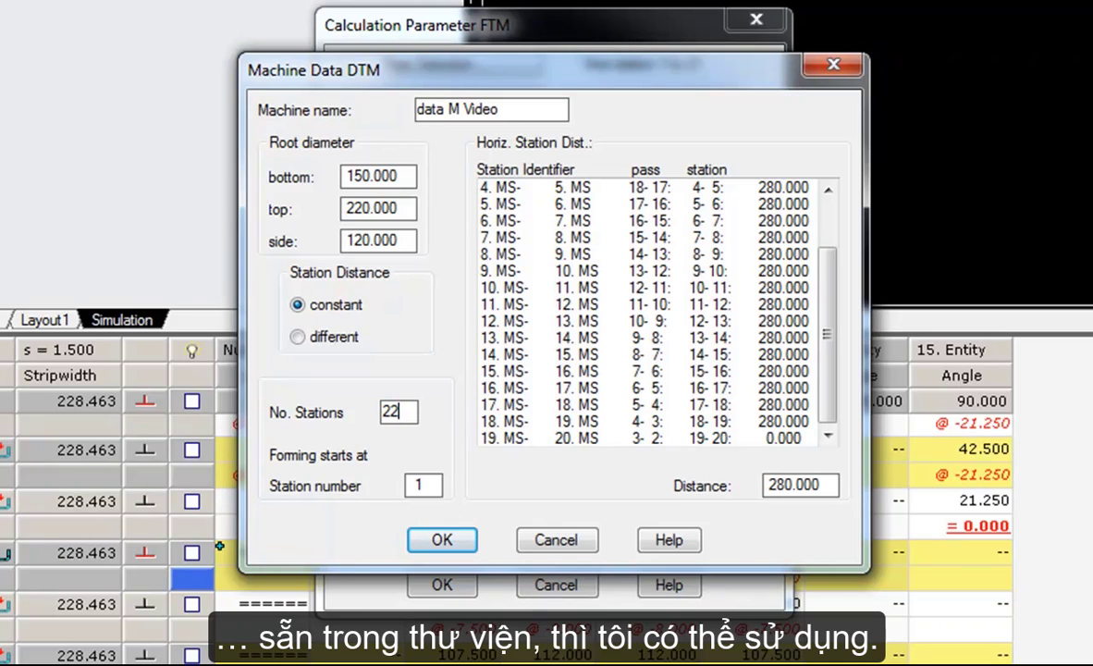
key("Tab")
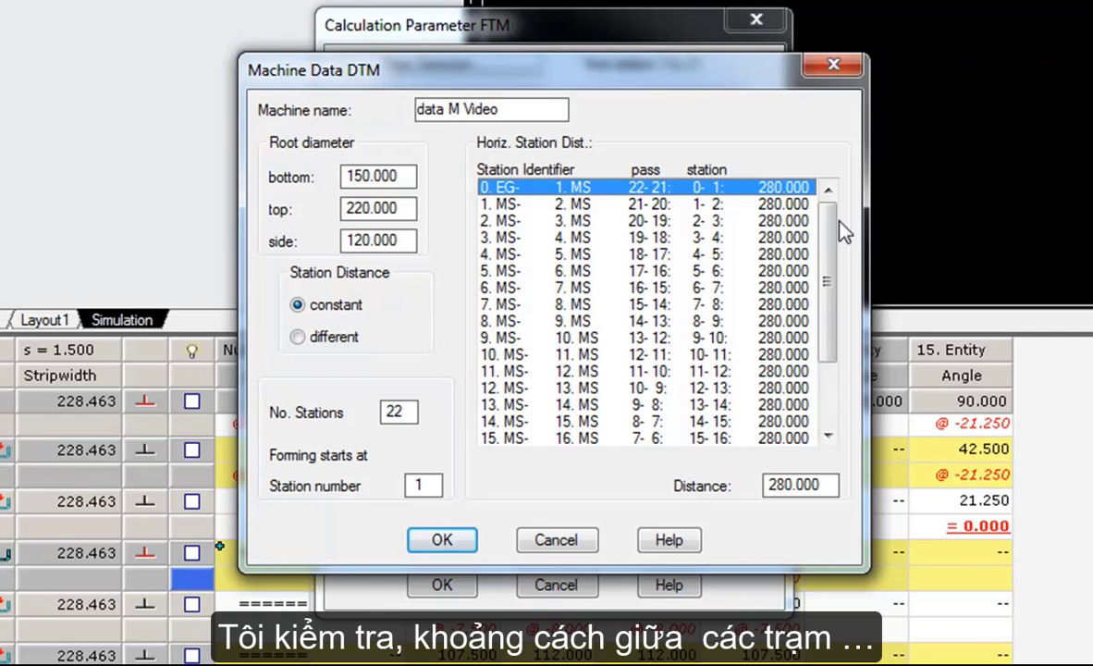
Apply a constant distance of 280 between the machine's stations and accept the rollform line data.
left_click_drag(838, 232, 829, 344)
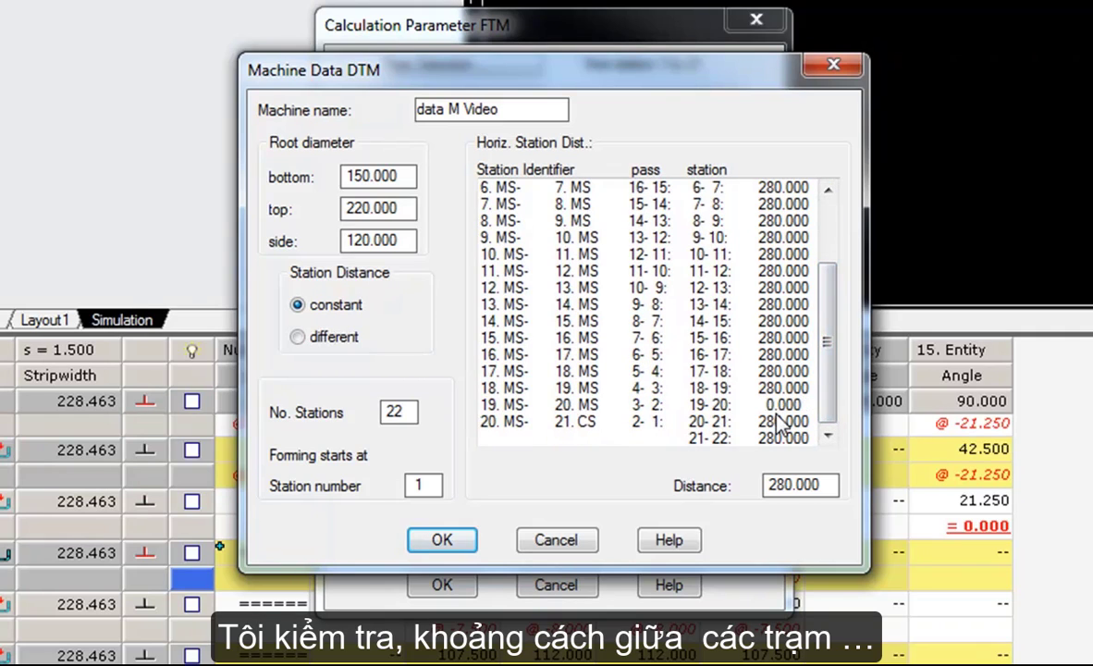
left_click(788, 495)
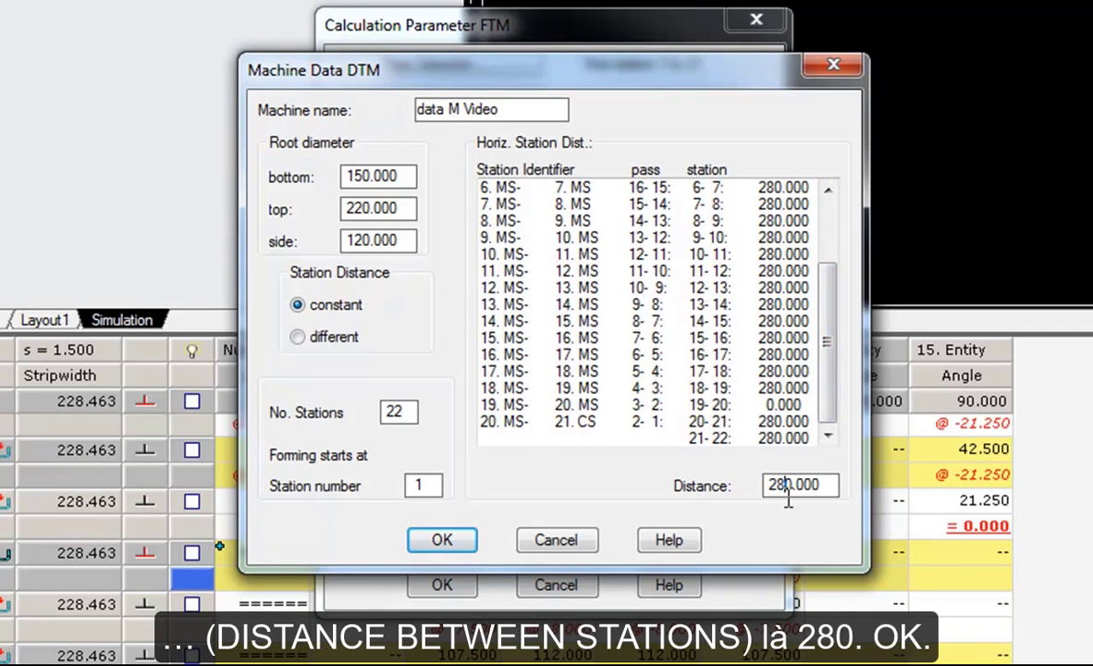
double_click(788, 485)
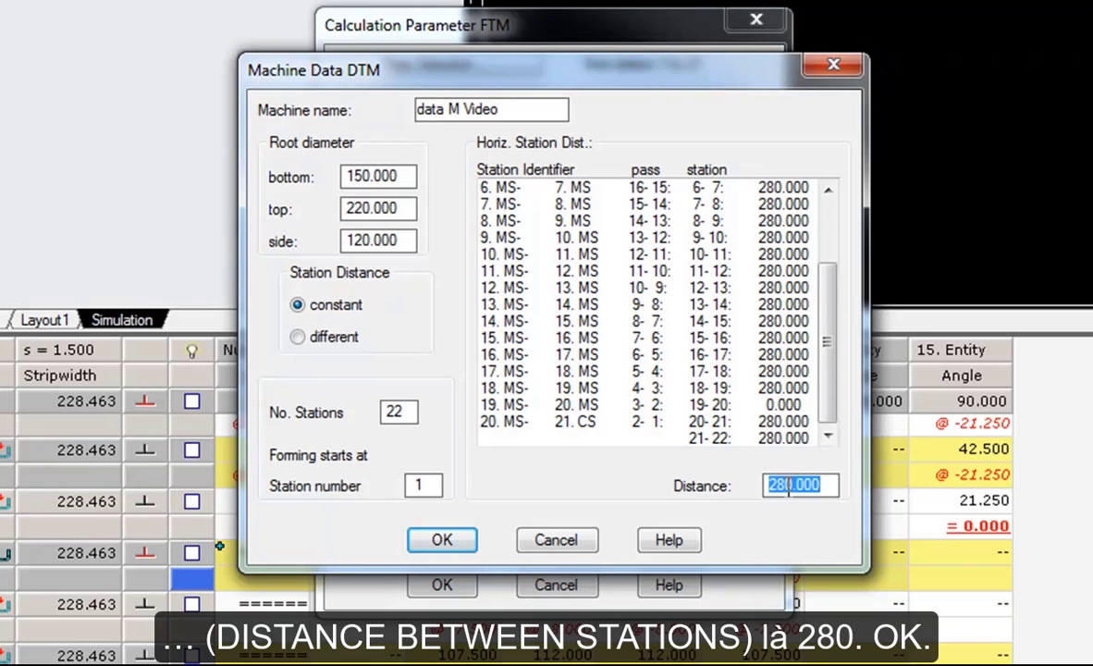
key("Tab")
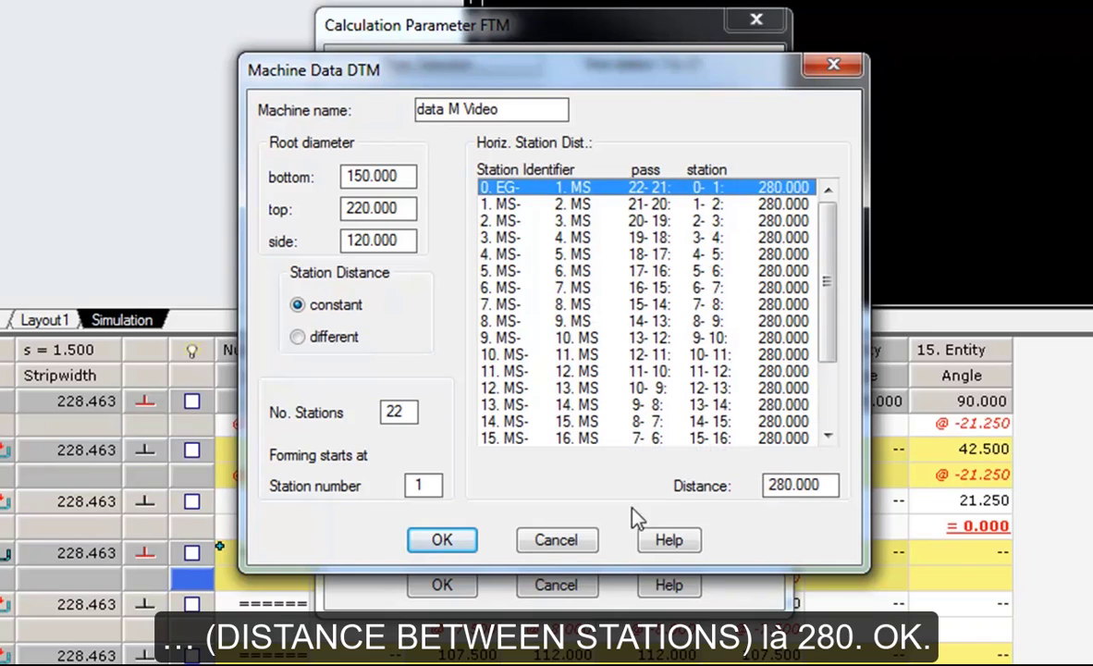
left_click(419, 538)
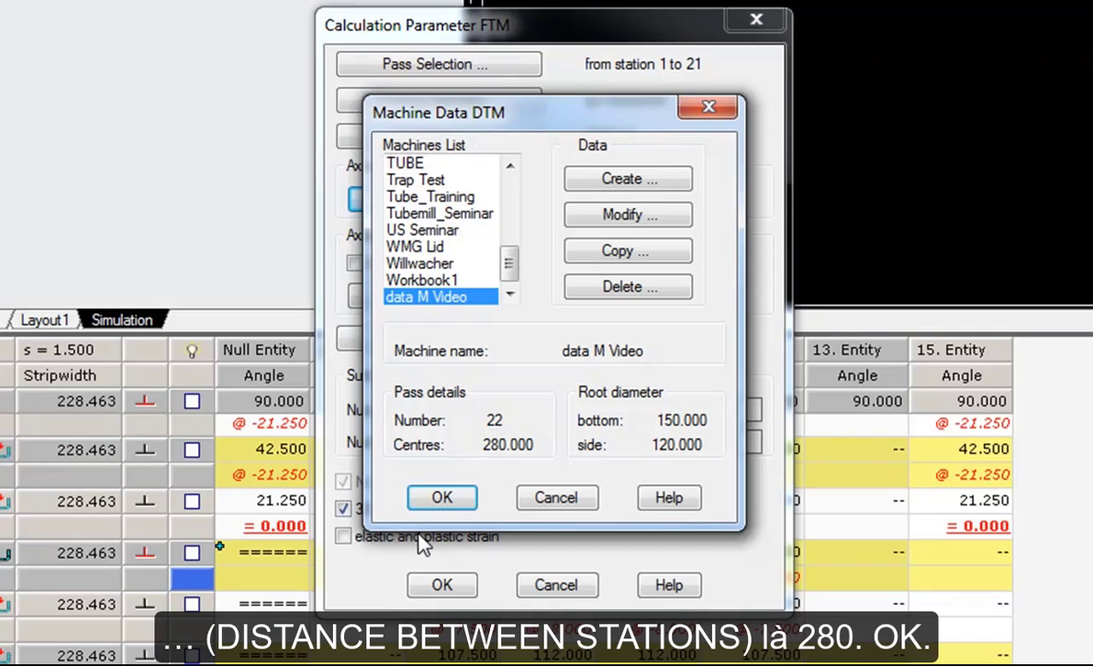
left_click(439, 498)
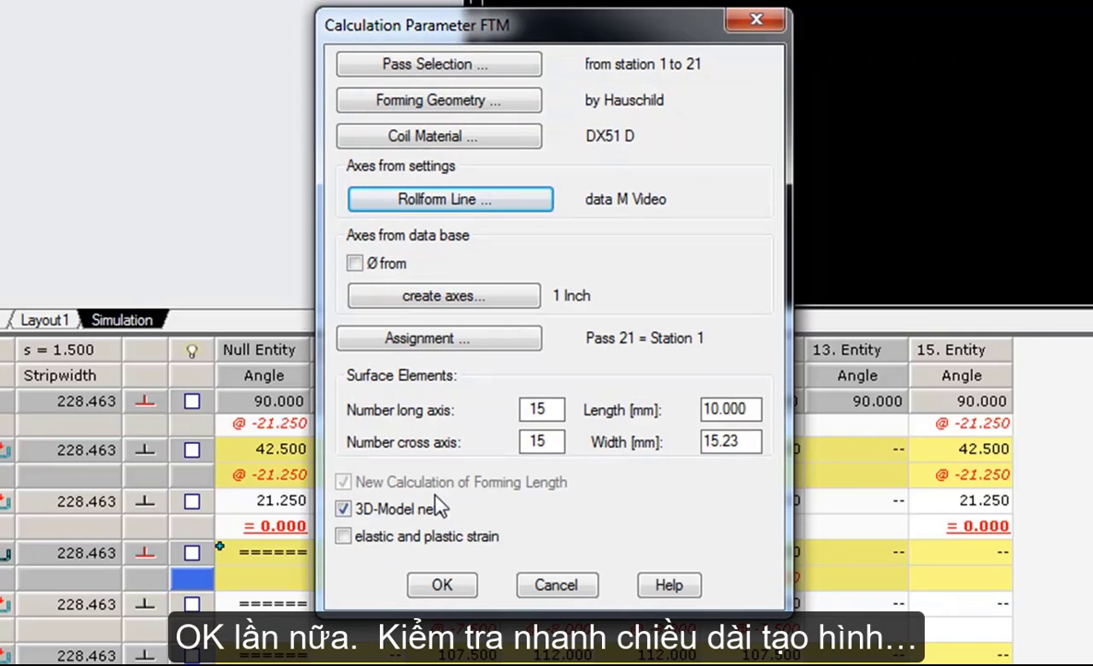
Accept the FTM calculation parameters, check the forming lengths of all passes, and run the strain calculation.
left_click(439, 588)
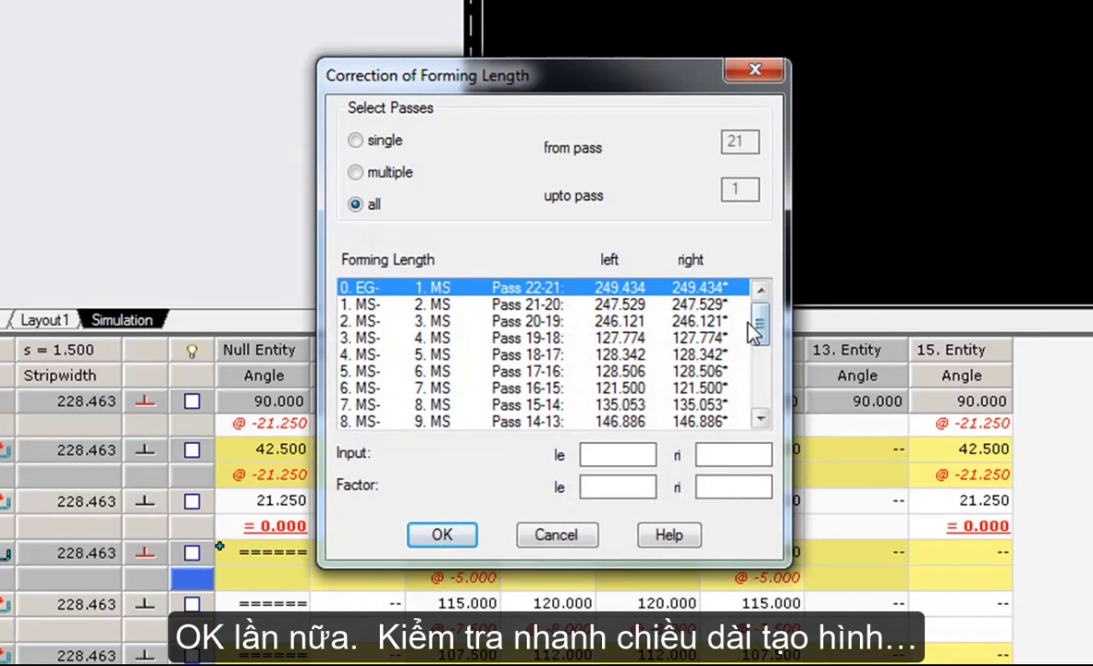
left_click_drag(758, 333, 759, 398)
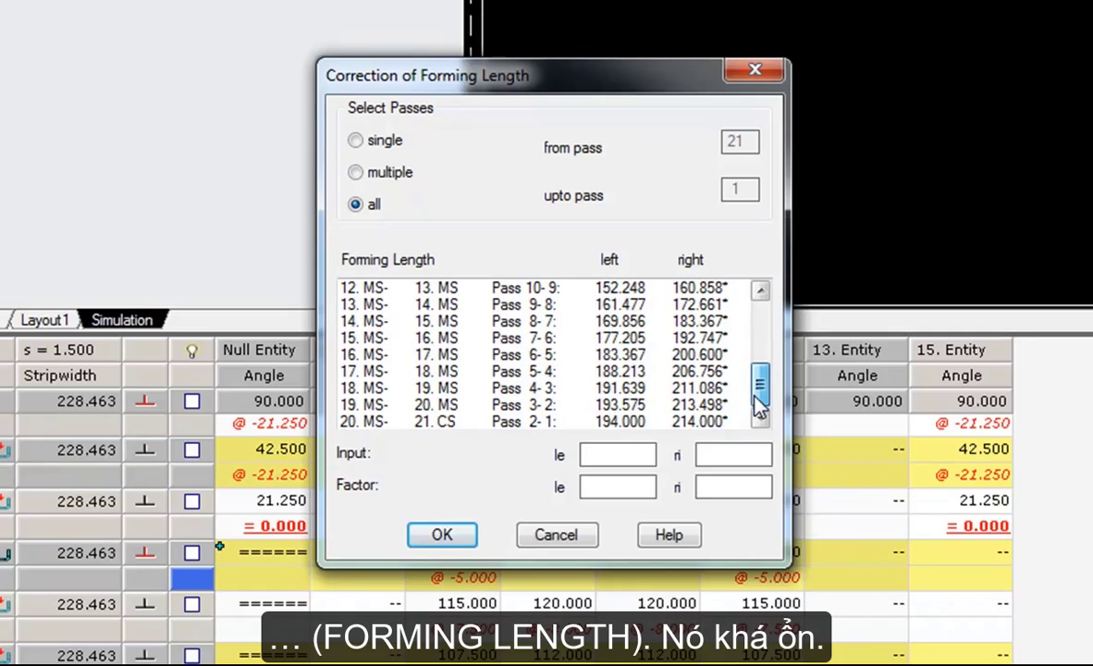
left_click(442, 537)
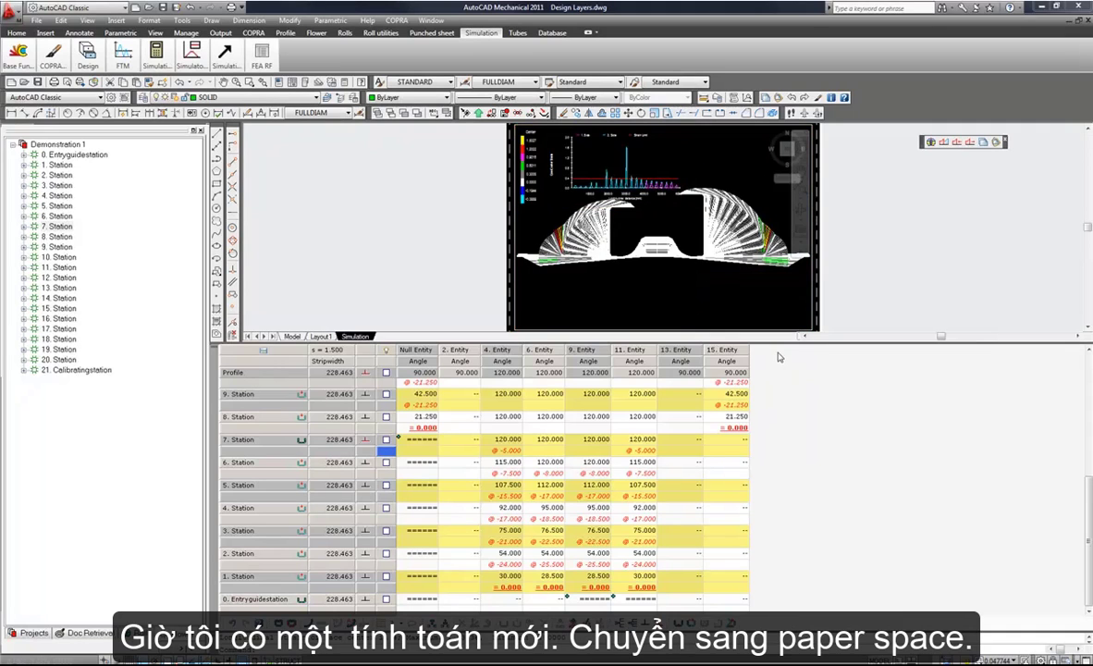
Enlarge the drawing area and examine the strain chart and the superimposed flower in the simulation layout's viewport.
mouse_move(775, 342)
left_mouse_down()
mouse_move(776, 325)
mouse_move(798, 587)
left_mouse_up()
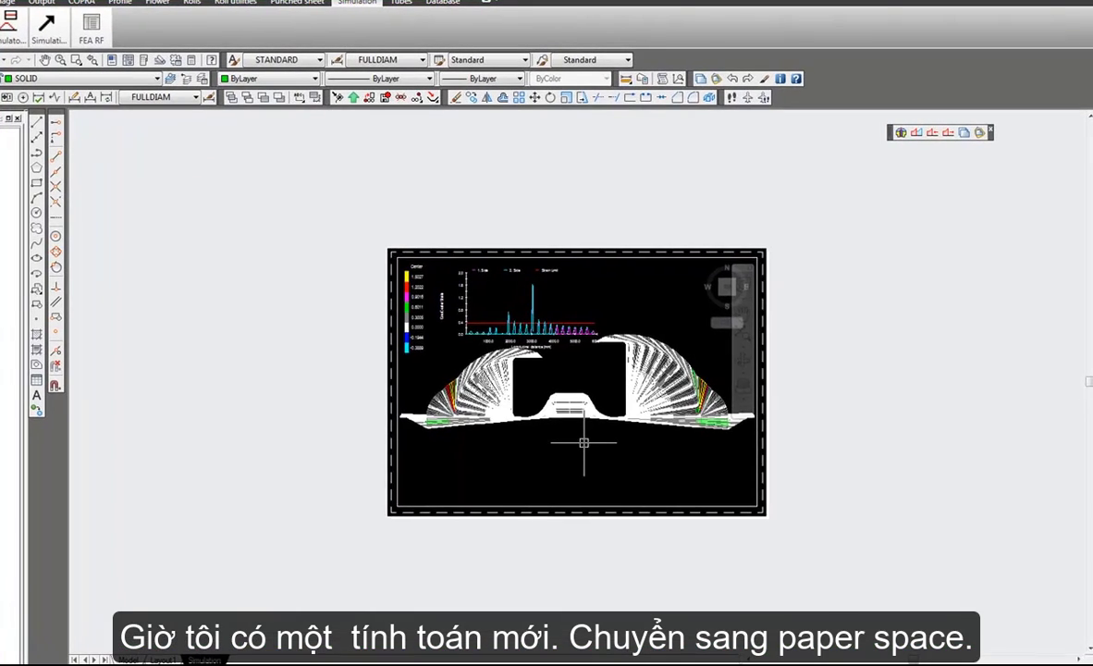
scroll(667, 401, "up", 4)
scroll(667, 401, "down", 5)
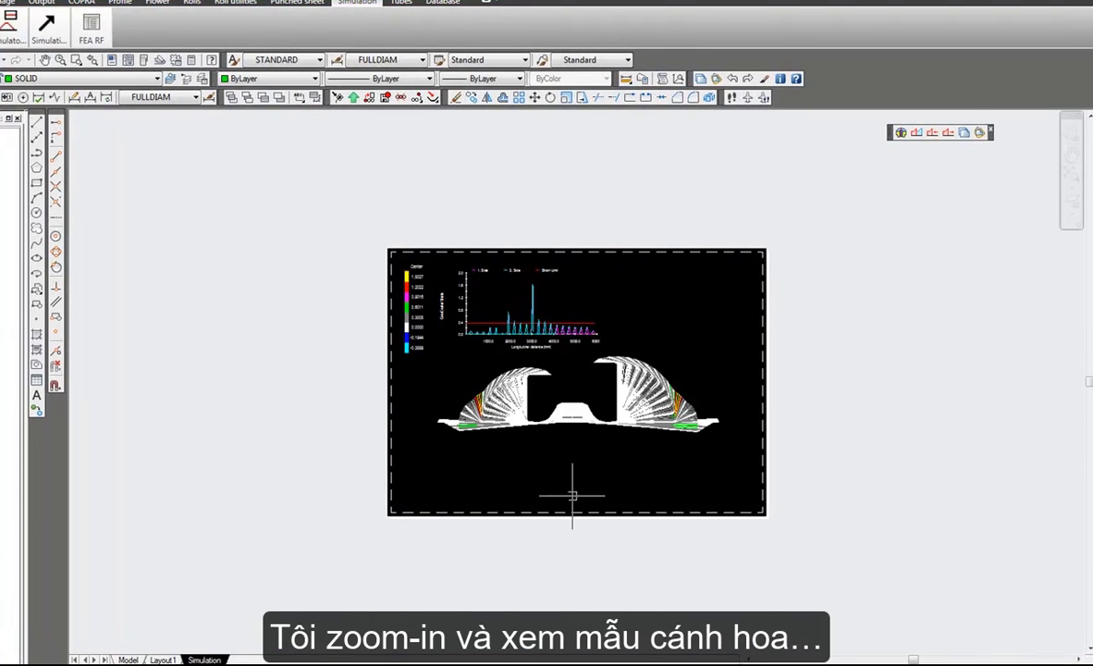
scroll(569, 485, "up", 3)
middle_click_drag(518, 421, 500, 508)
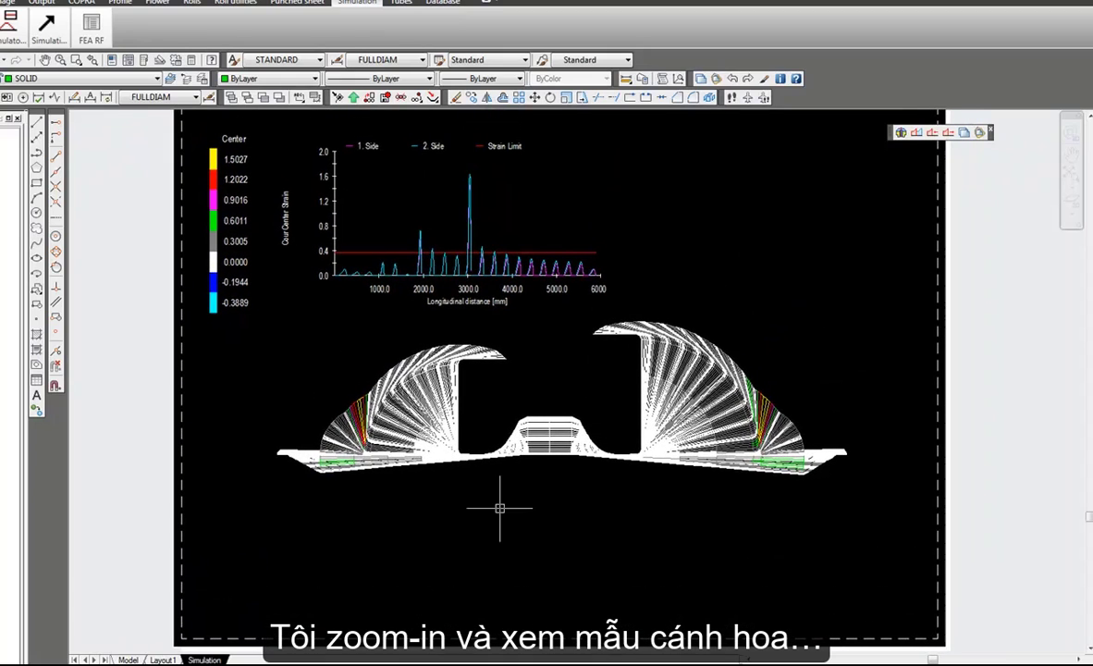
left_click(818, 664)
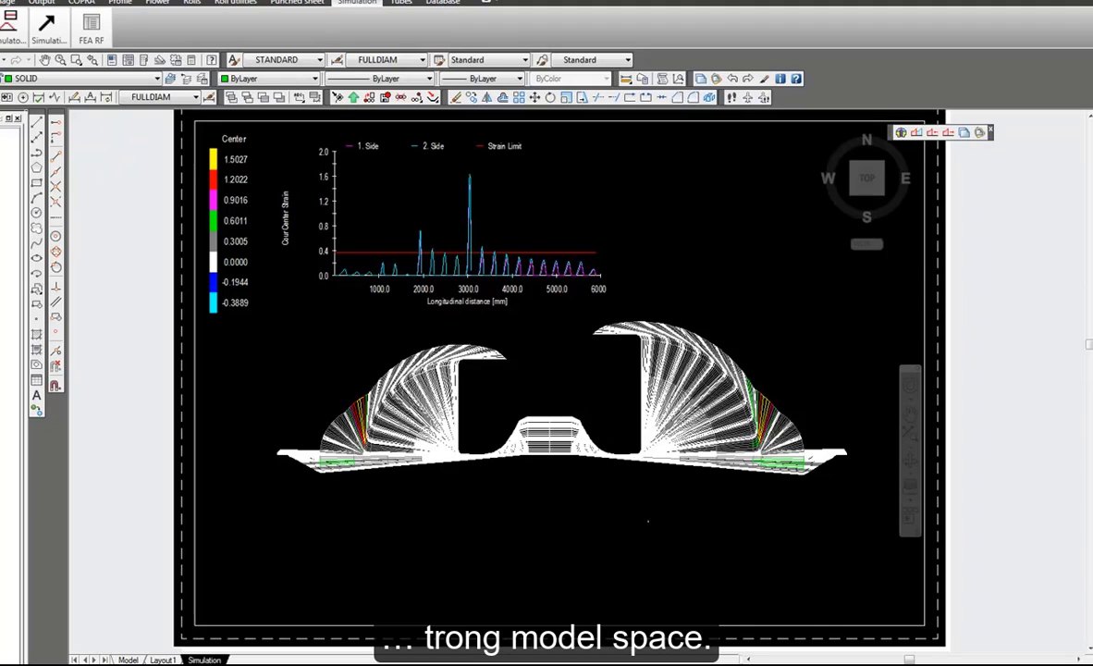
left_click(649, 520)
scroll(555, 407, "up", 1)
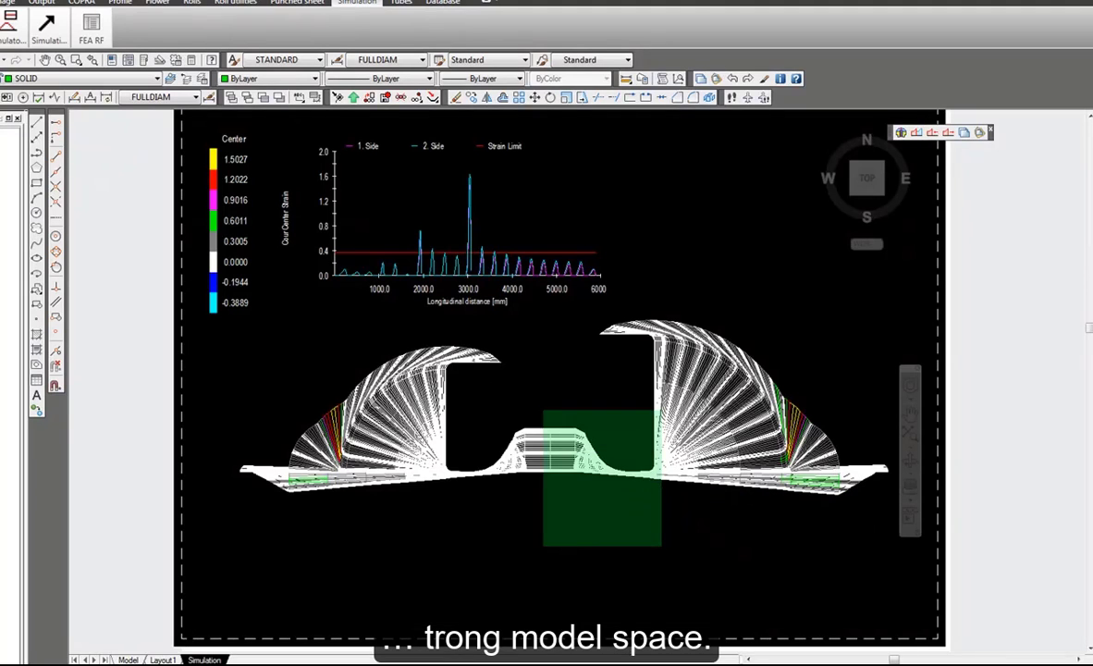
left_click(508, 583)
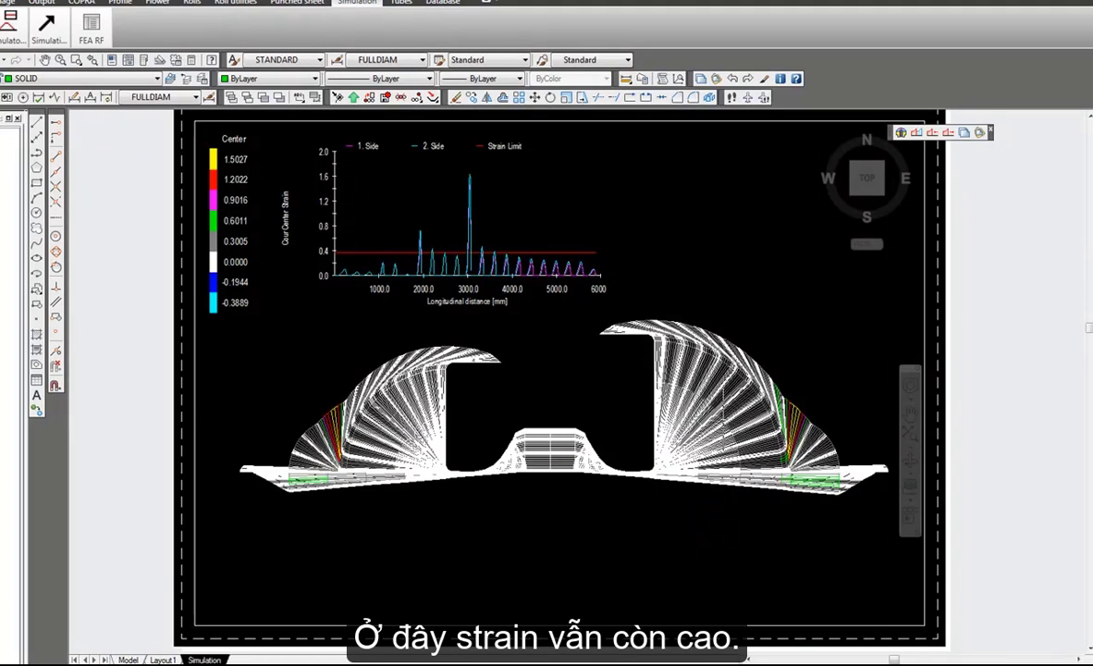
Show the simulated strip in an oblique 3D view and examine the coloured high-strain zones along its edges.
left_click(49, 19)
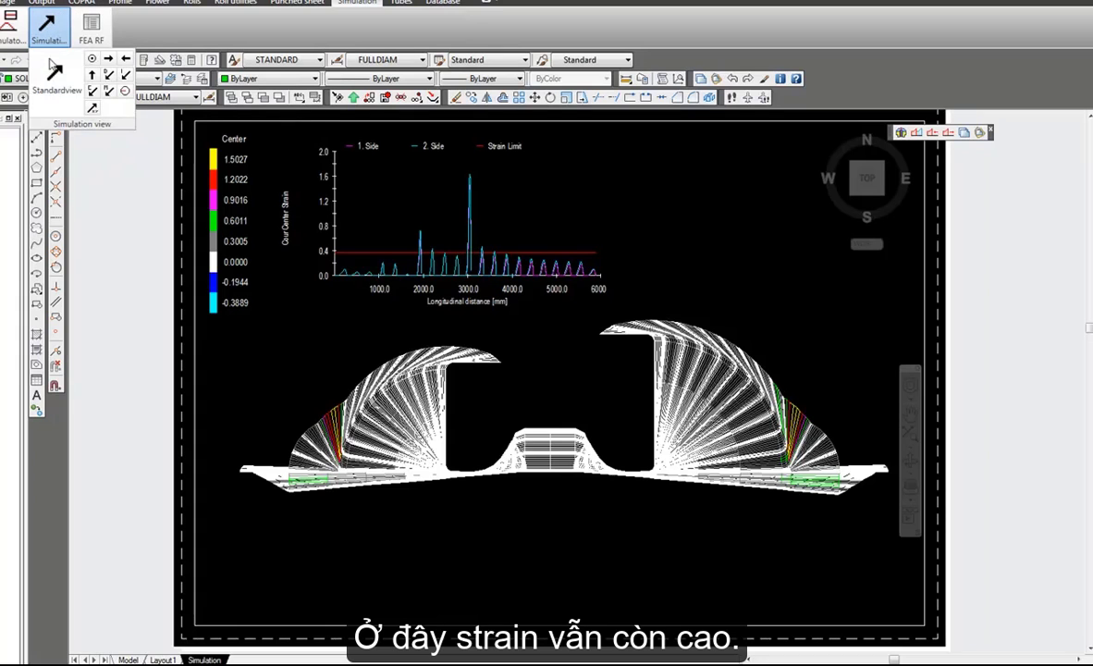
left_click(92, 90)
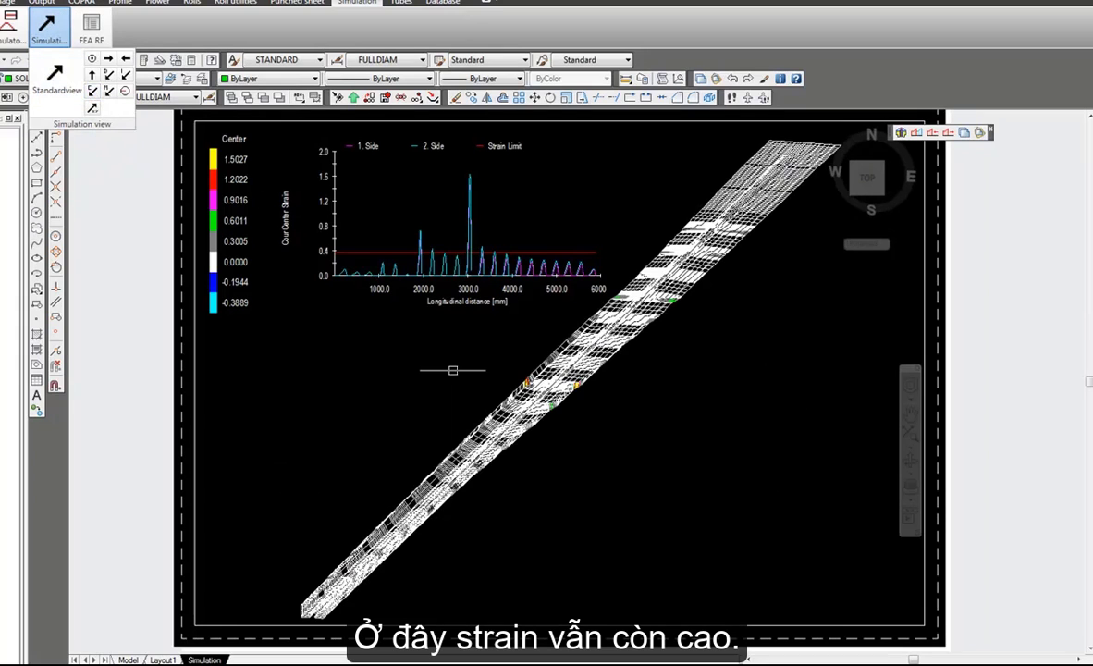
scroll(452, 370, "up", 5)
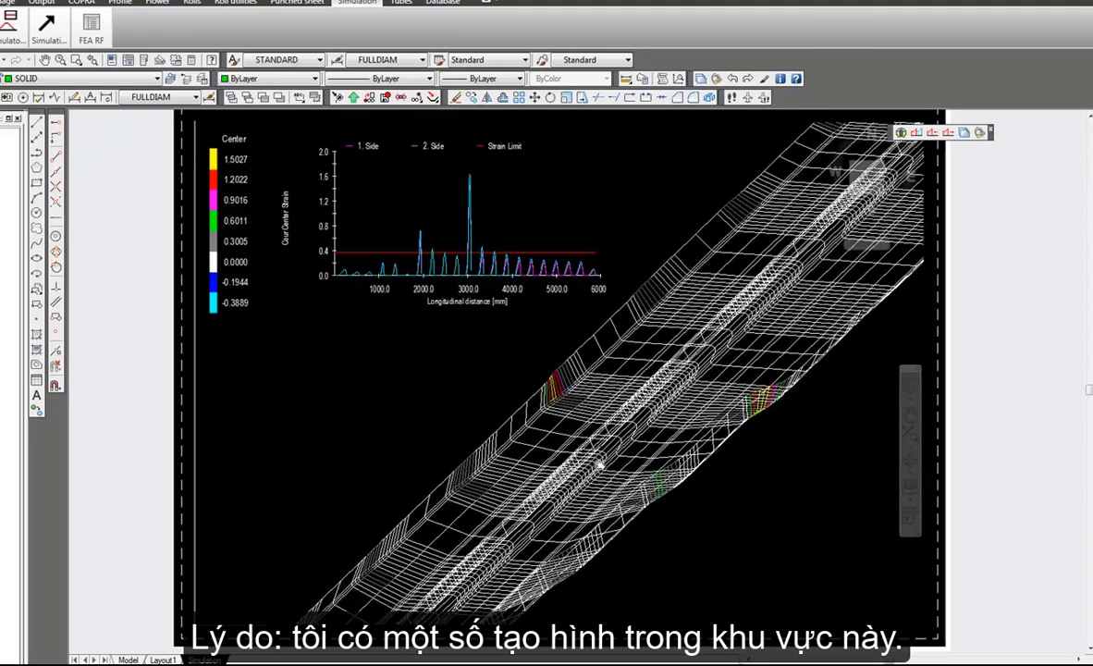
scroll(599, 465, "up", 3)
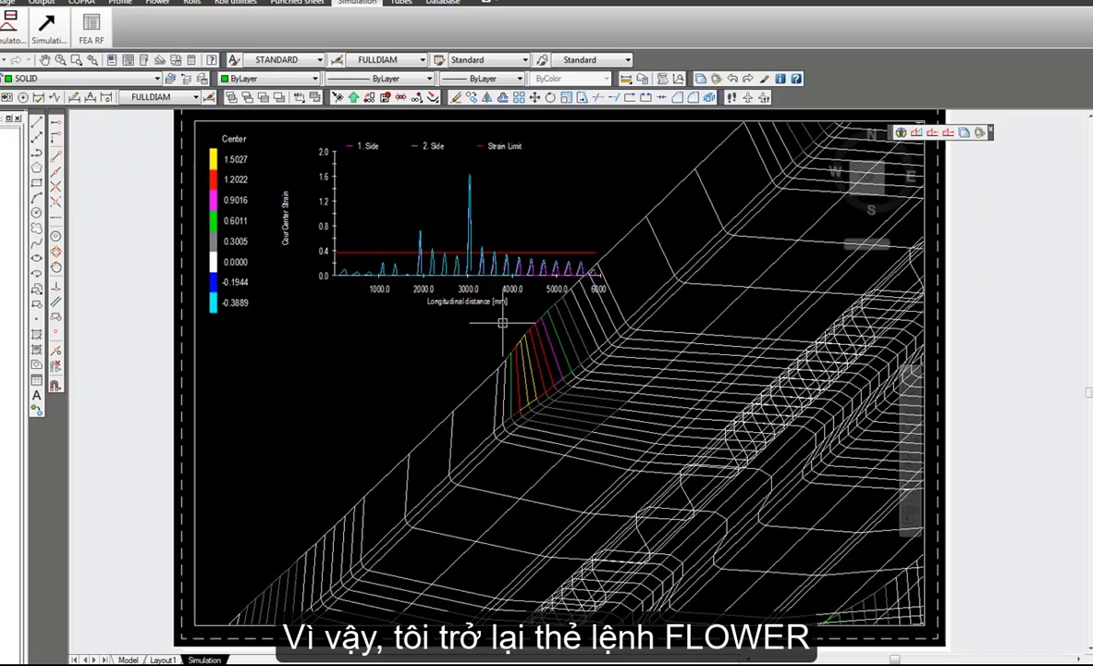
scroll(505, 342, "down", 5)
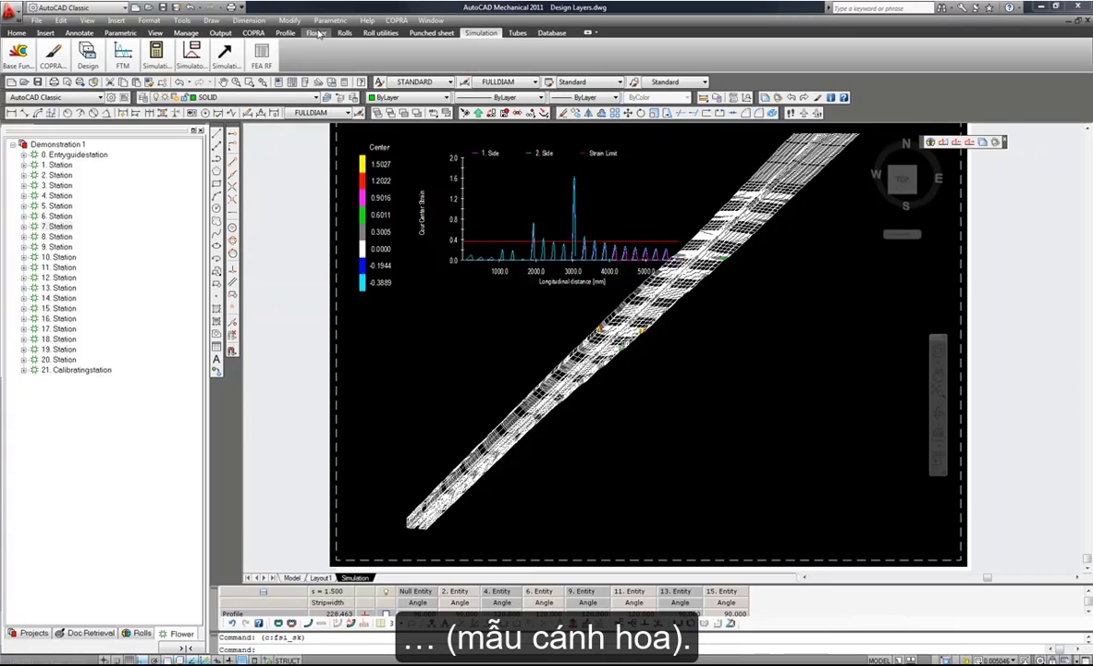
Return to the flower design, enlarge the pass table, and insert an additional pass between stations 10 and 11.
left_click(317, 33)
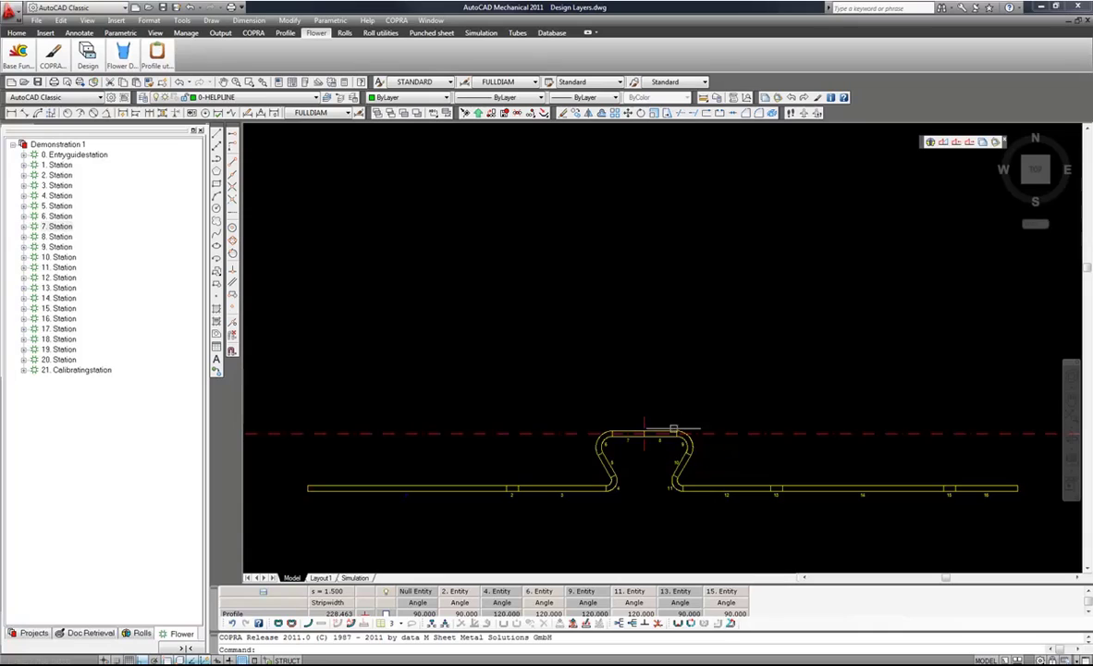
middle_click_drag(660, 456, 676, 207)
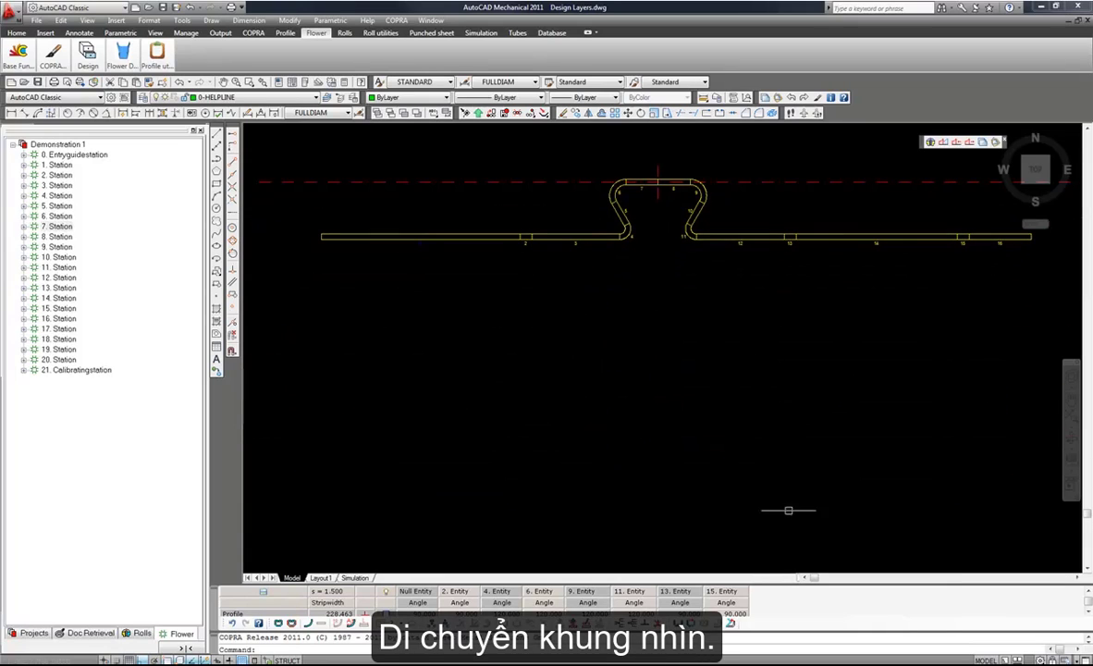
left_click_drag(781, 583, 782, 294)
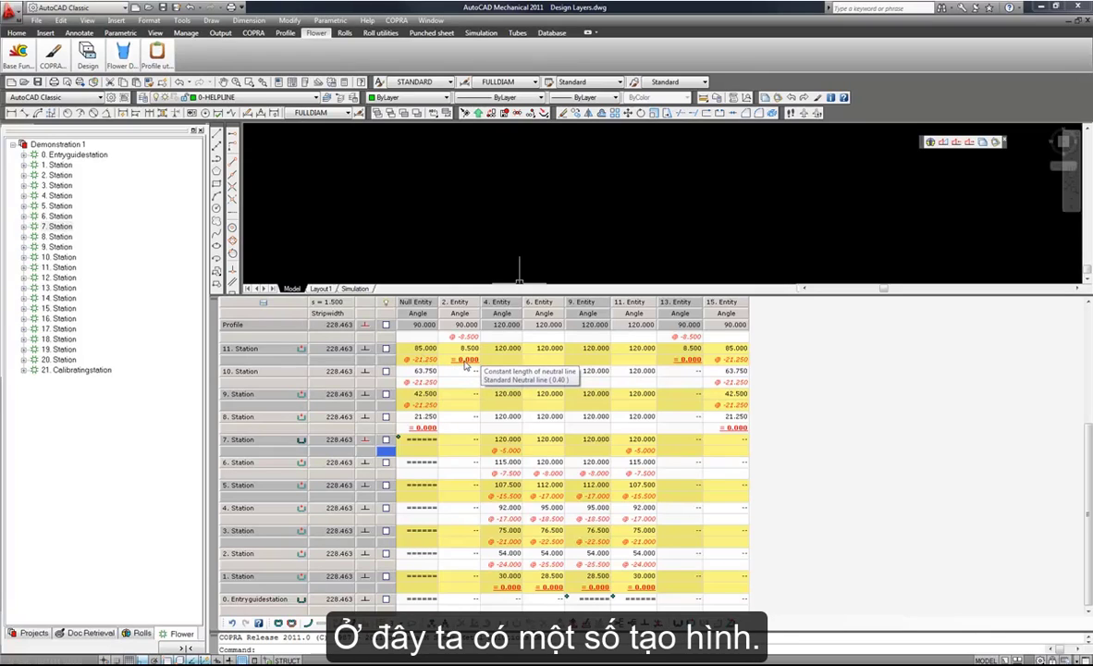
left_click(422, 360)
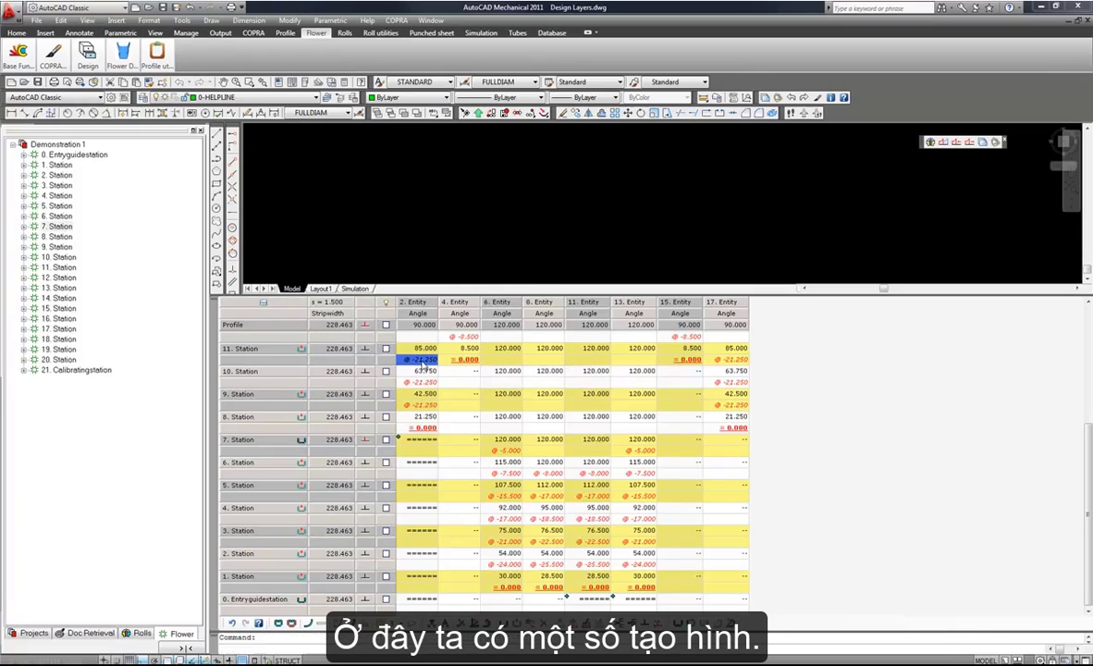
right_click(296, 364)
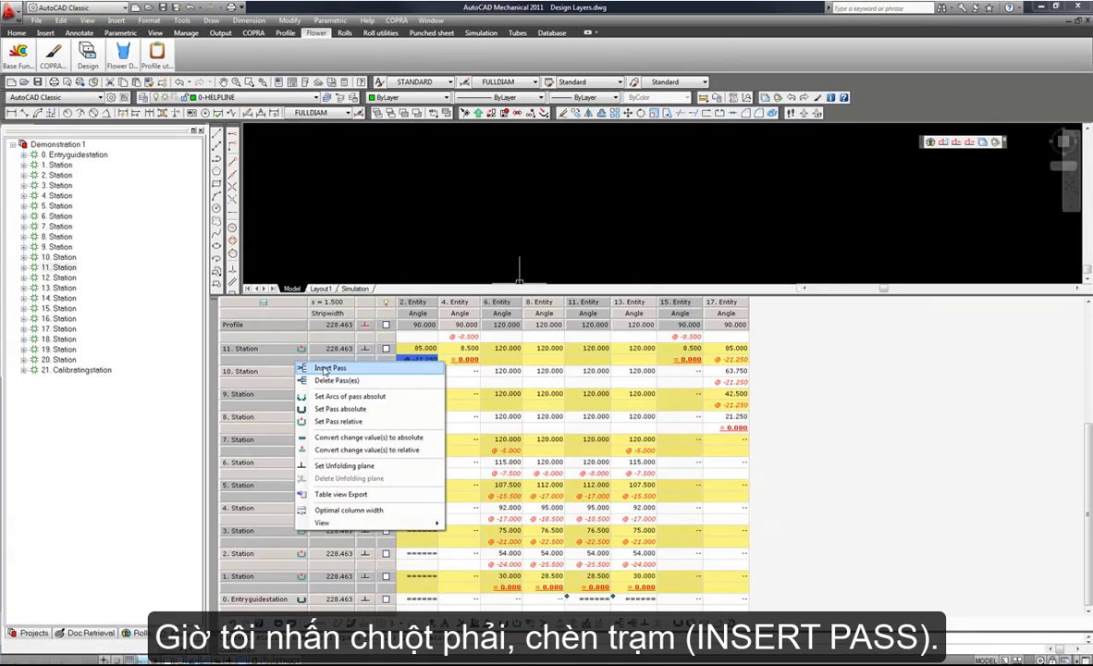
left_click(330, 368)
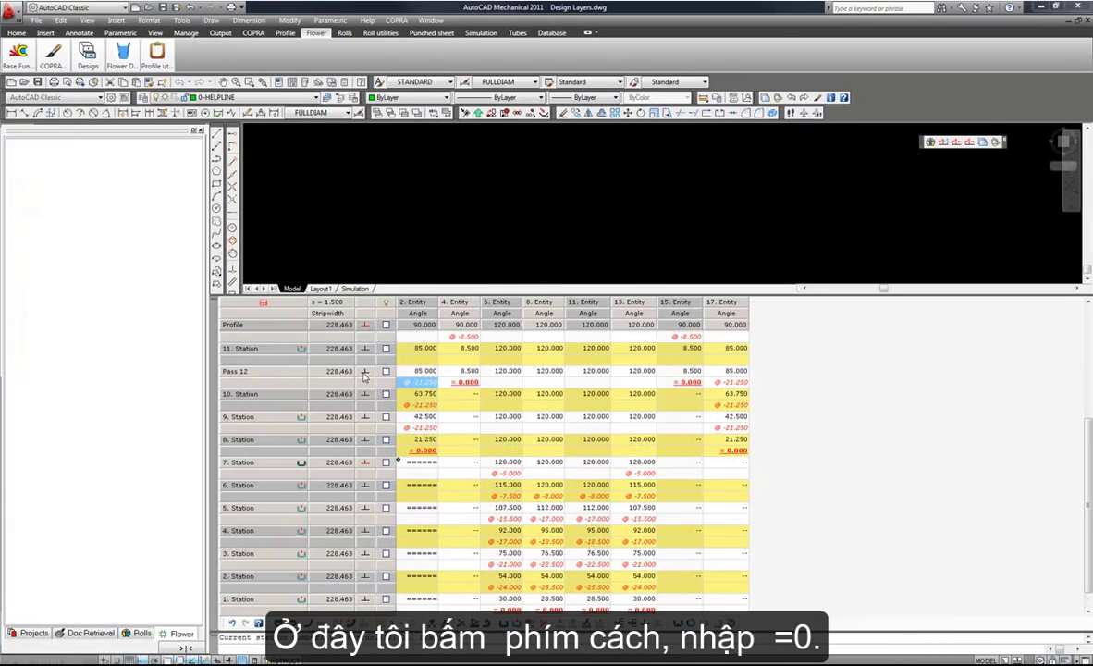
Set the unfold values of the 4th and 15th entities at station 12 to =0.
left_click(462, 360)
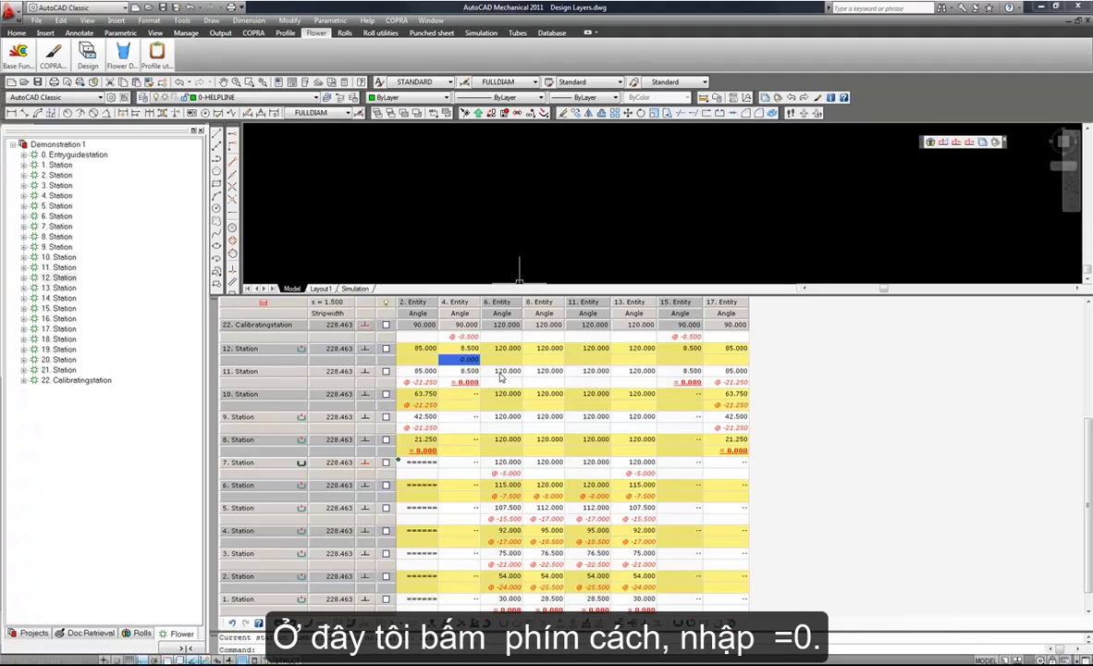
type("=")
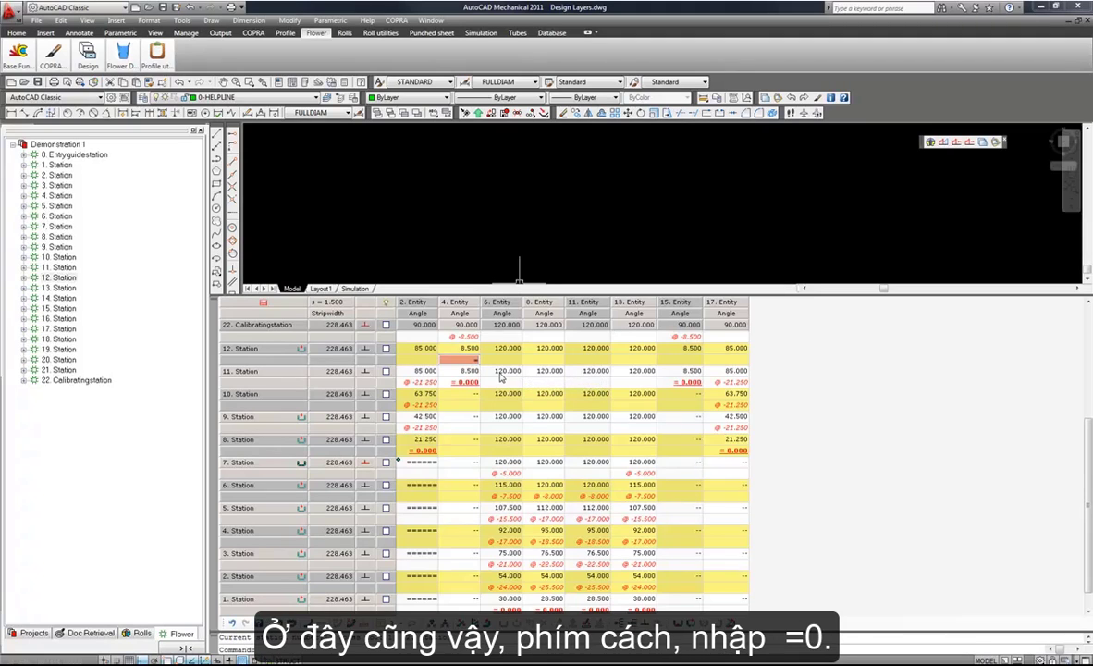
type("=0")
key("Return")
key("Right")
key("Right")
key("Right")
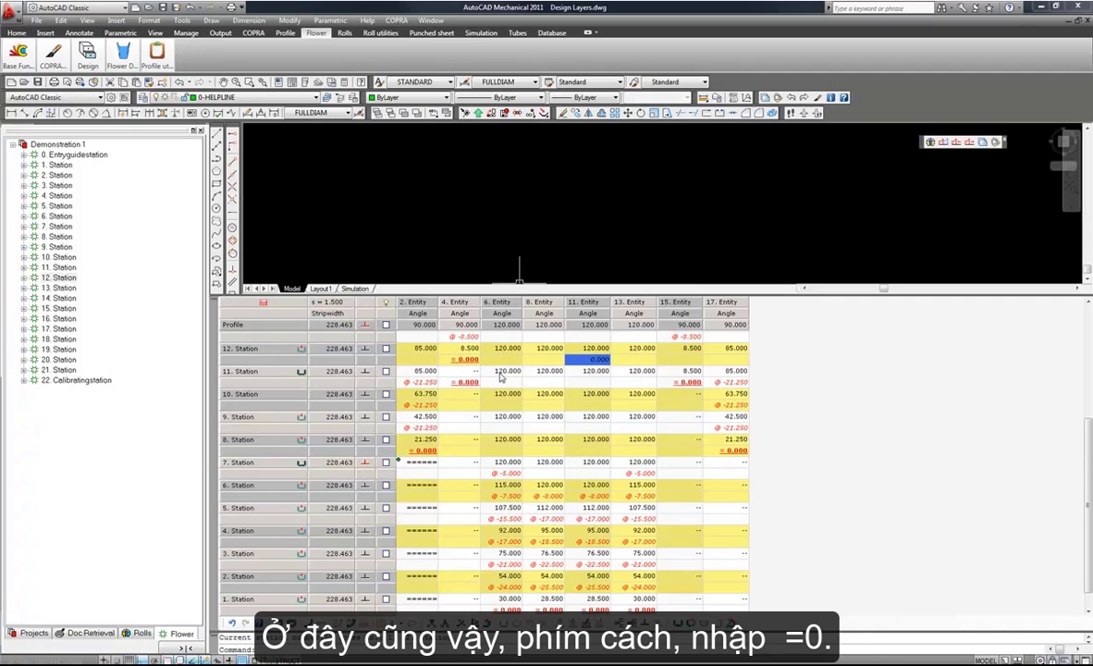
key("Right")
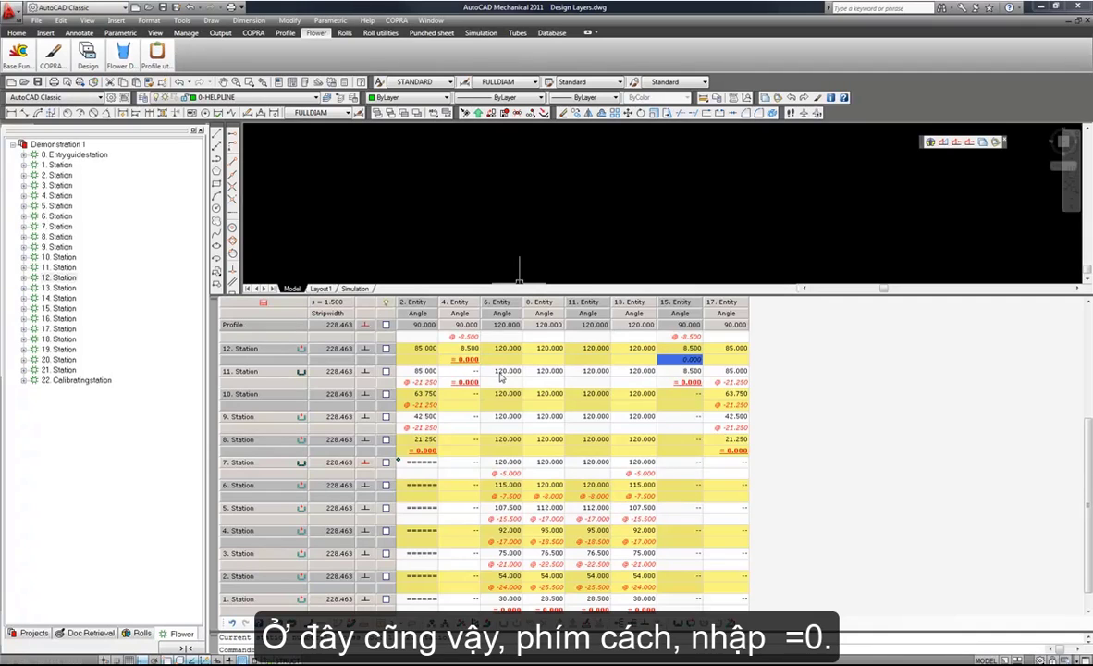
key("space")
type("=0")
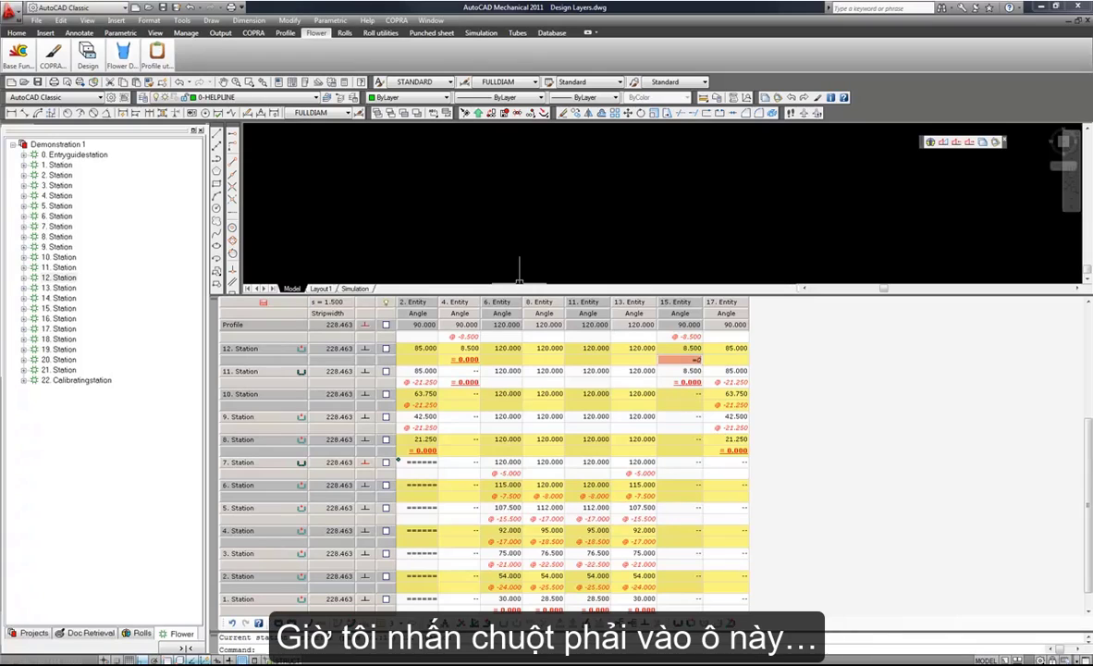
key("Return")
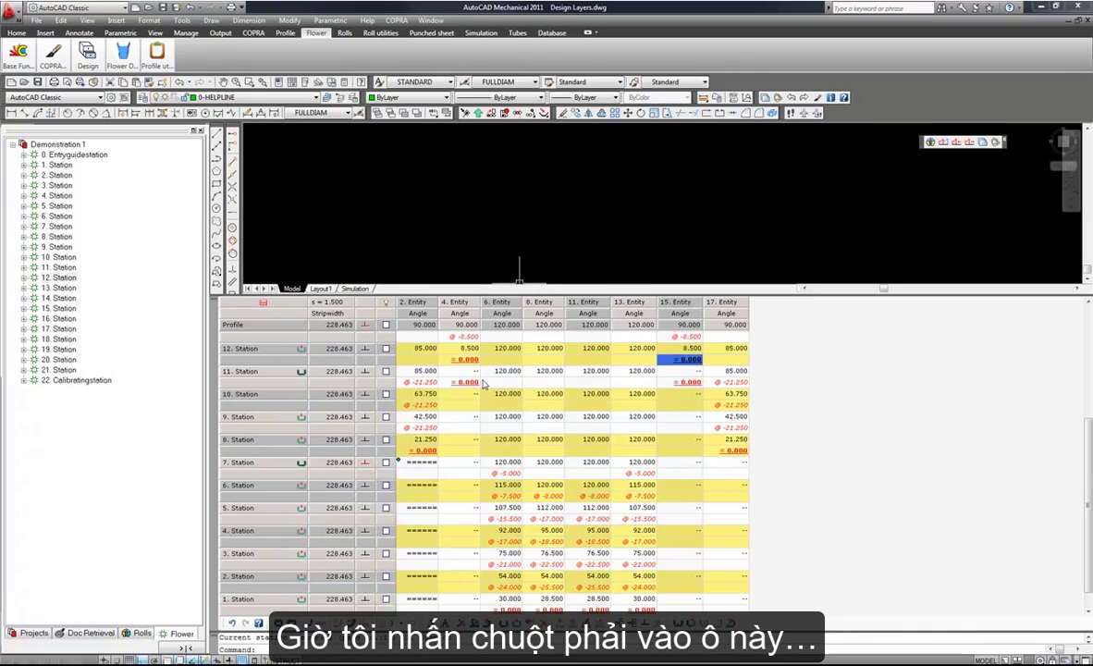
Delete the unfold data of the 4th and 15th entities at station 11 and save the flower.
right_click(461, 384)
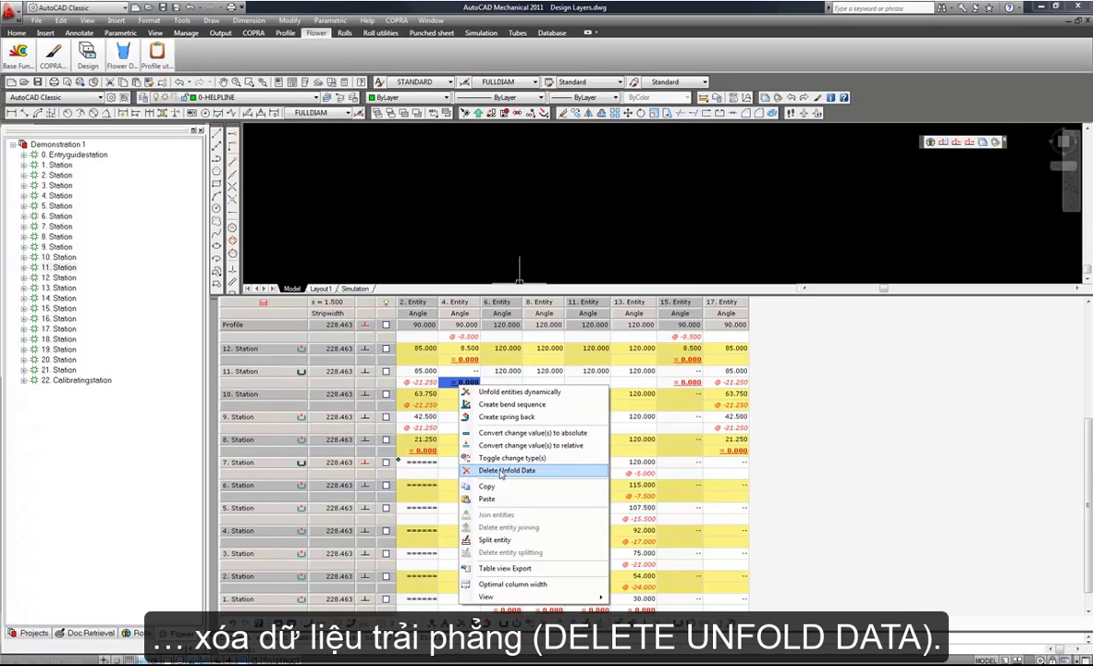
left_click(500, 472)
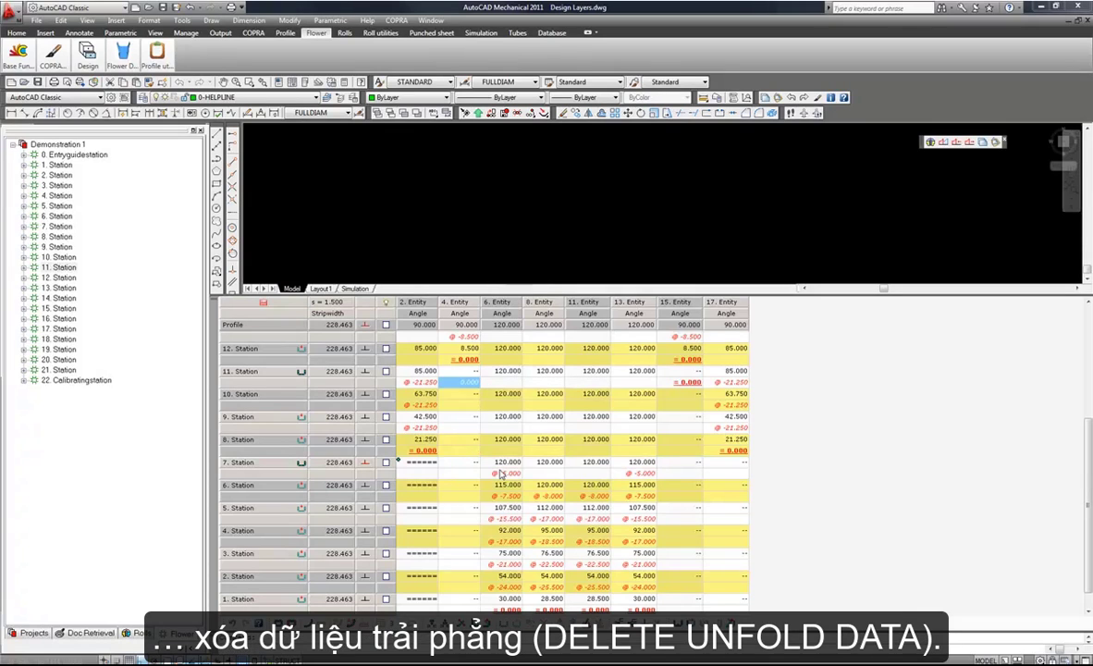
right_click(693, 383)
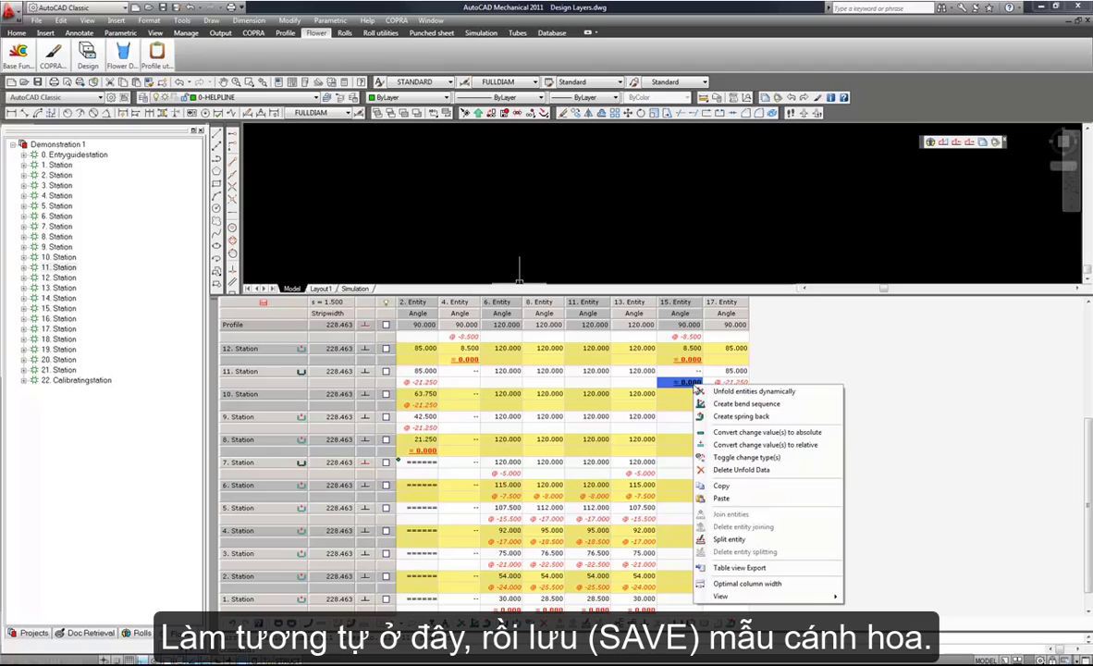
left_click(727, 472)
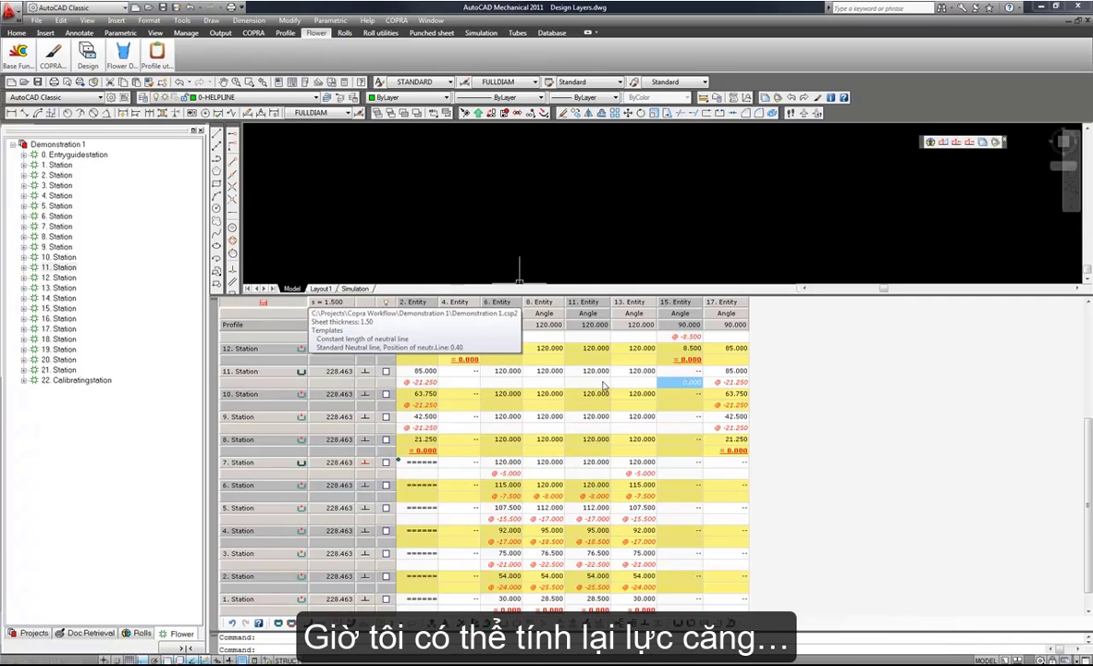
Rerun the simulation of strains for the modified flower, accepting the FTM calculation parameters and the forming lengths of all passes.
left_click_drag(799, 294, 804, 564)
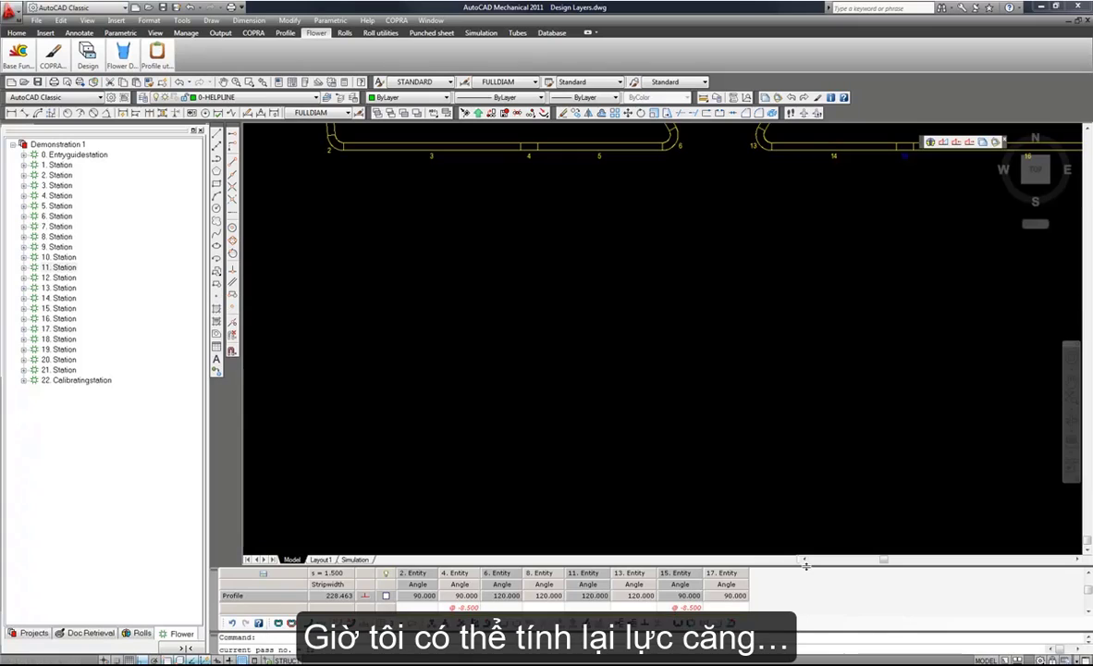
scroll(582, 296, "down", 2)
scroll(582, 296, "down", 2)
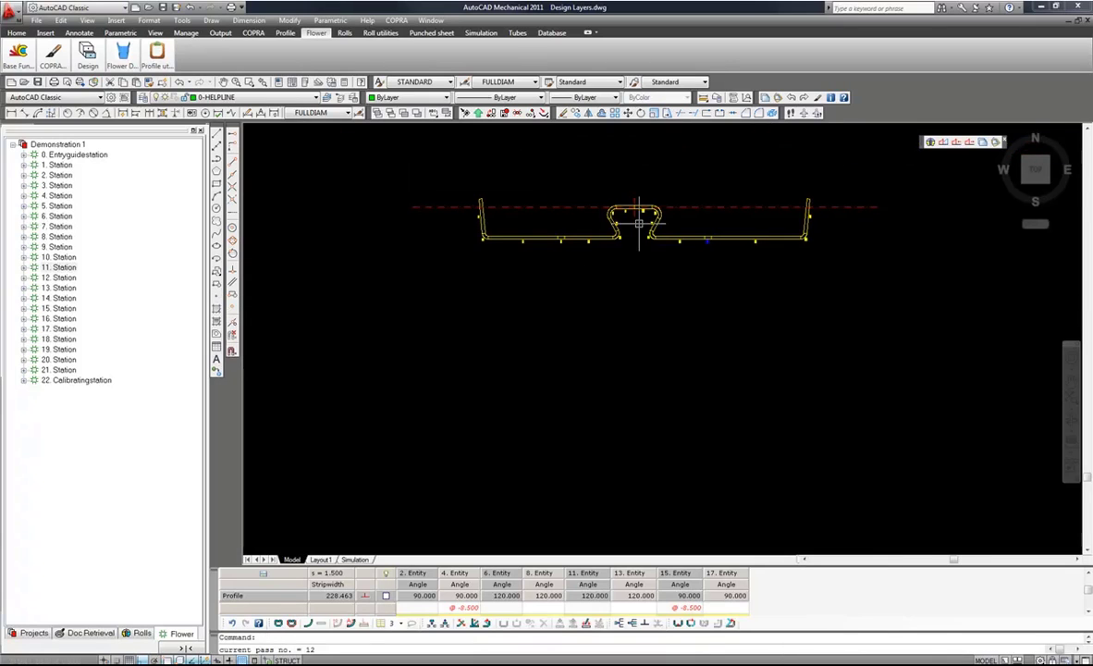
middle_click_drag(638, 223, 603, 359)
scroll(603, 360, "up", 3)
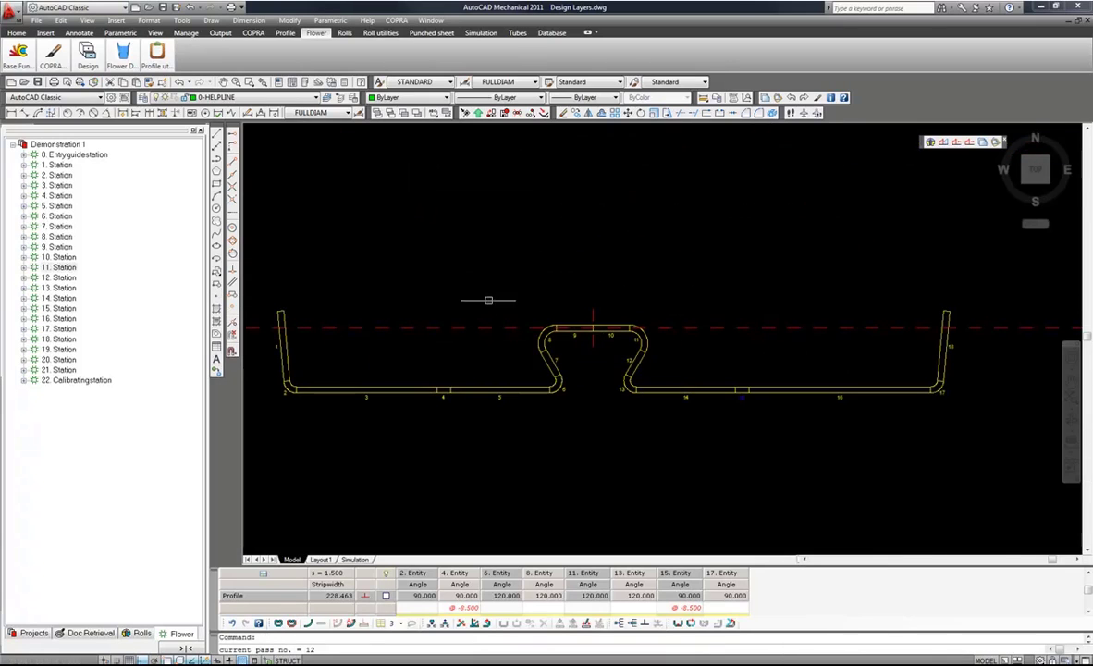
left_click(484, 33)
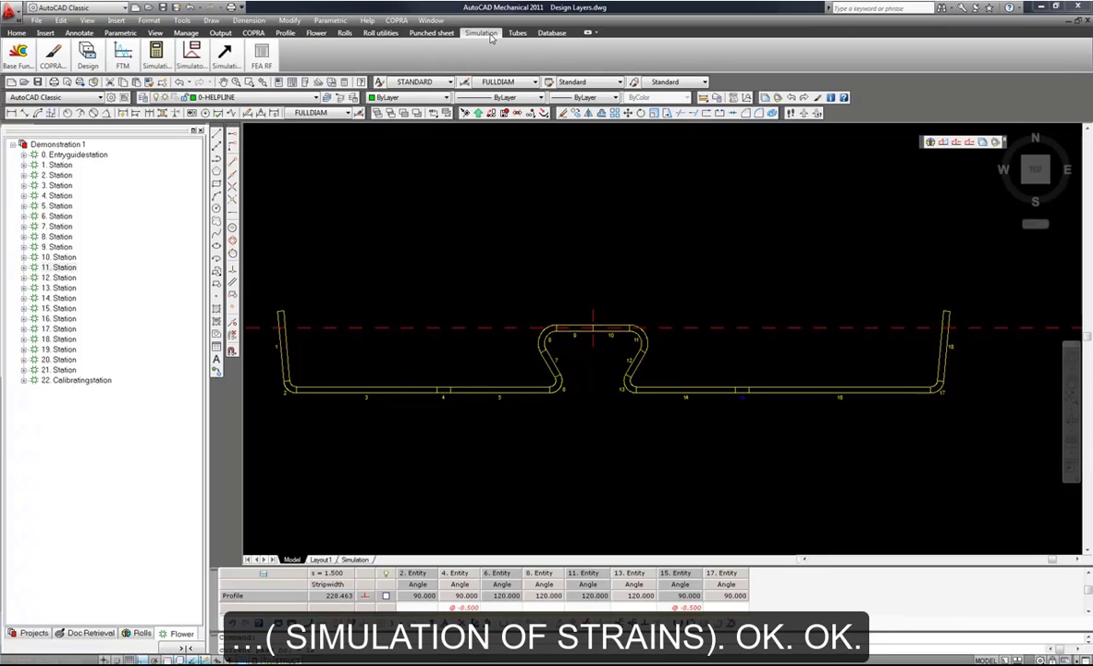
left_click(122, 56)
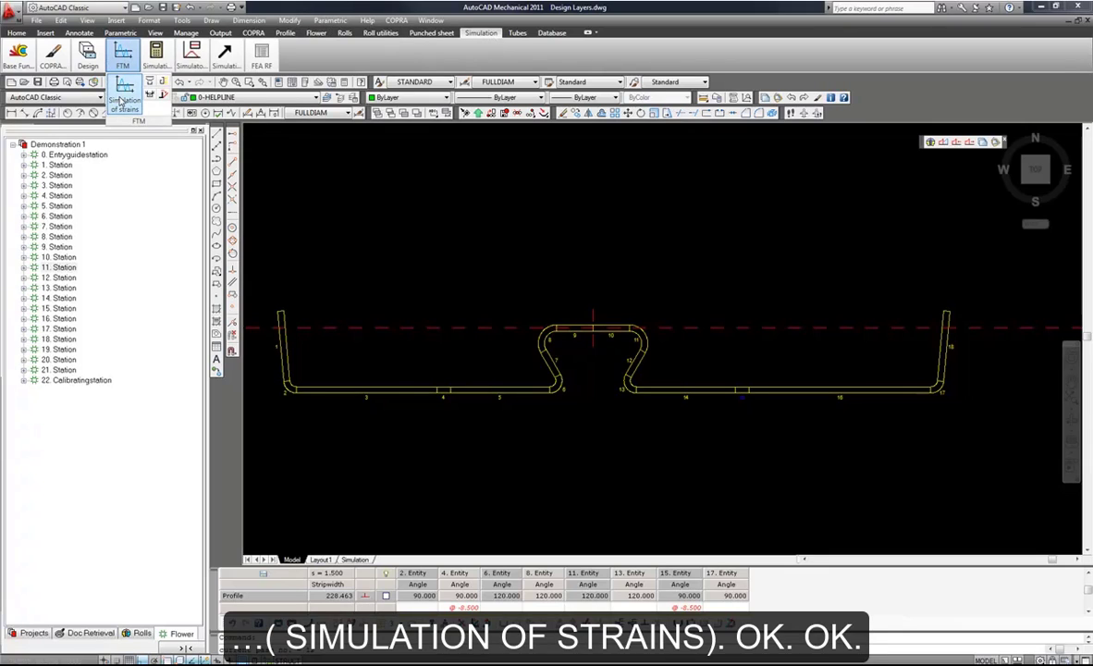
left_click(125, 106)
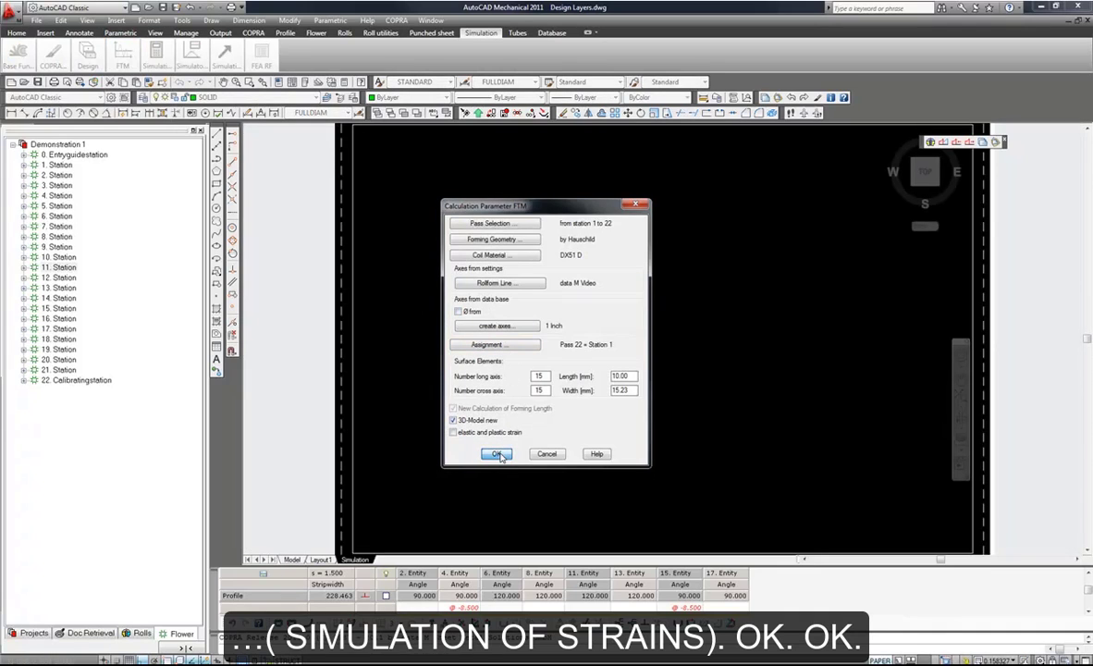
left_click(496, 454)
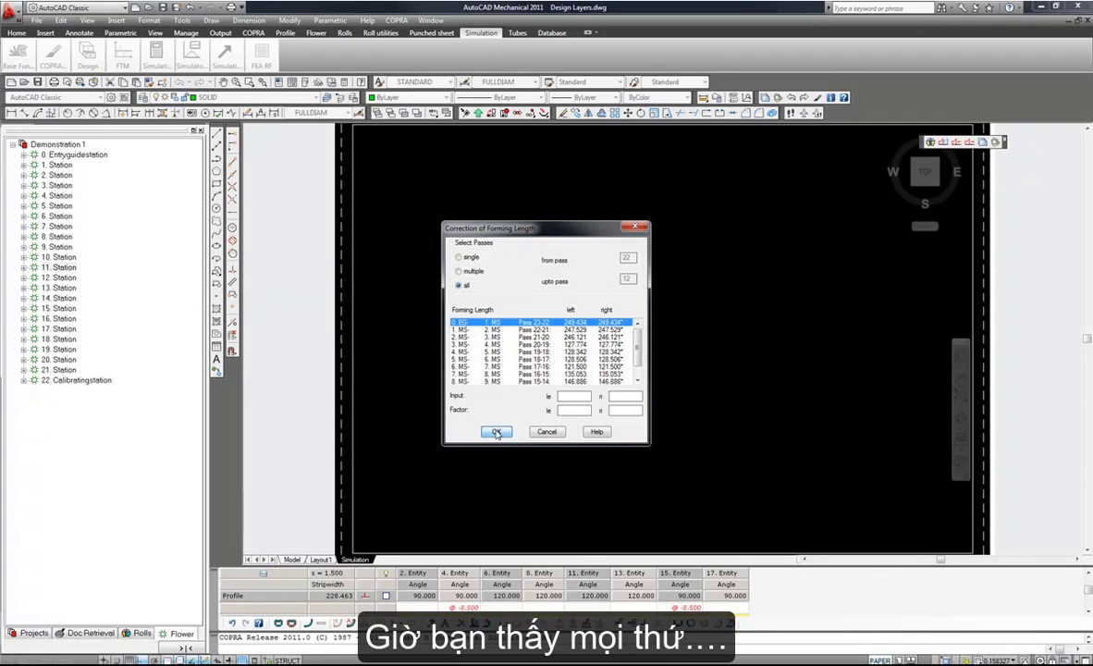
left_click(496, 432)
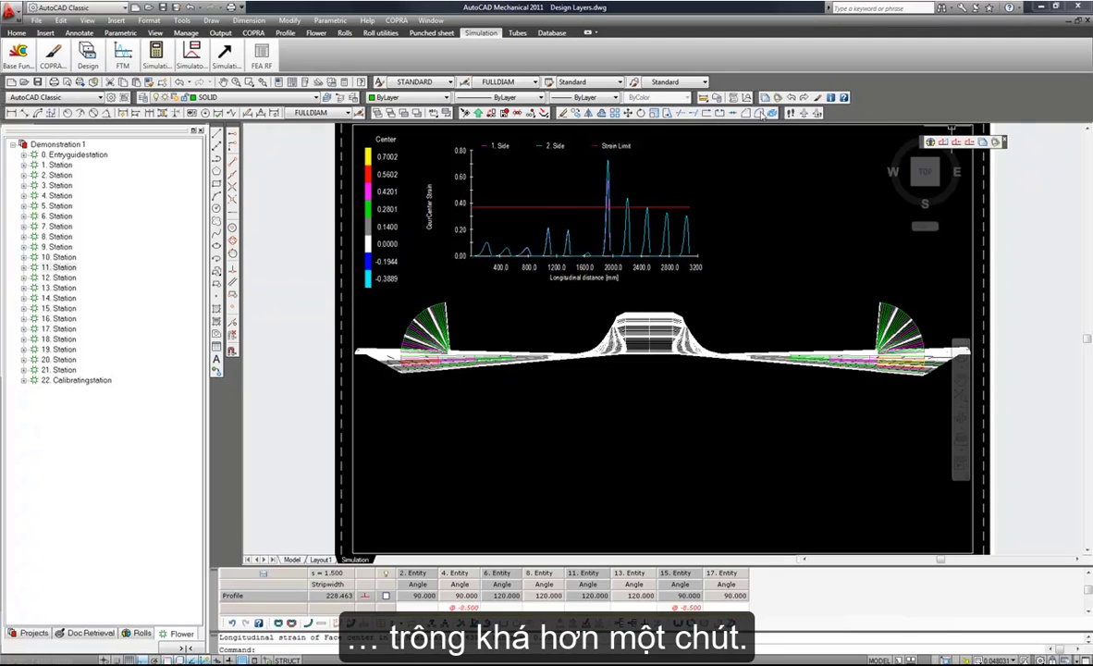
Show the partial strain simulation model in an isometric view.
left_click(234, 49)
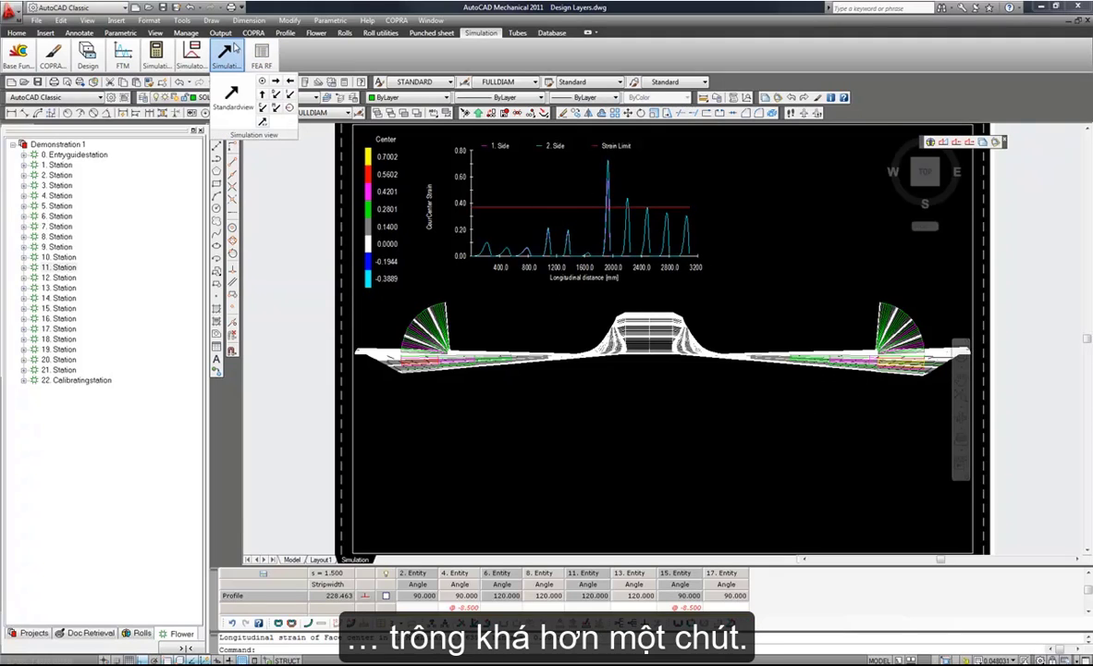
left_click(263, 107)
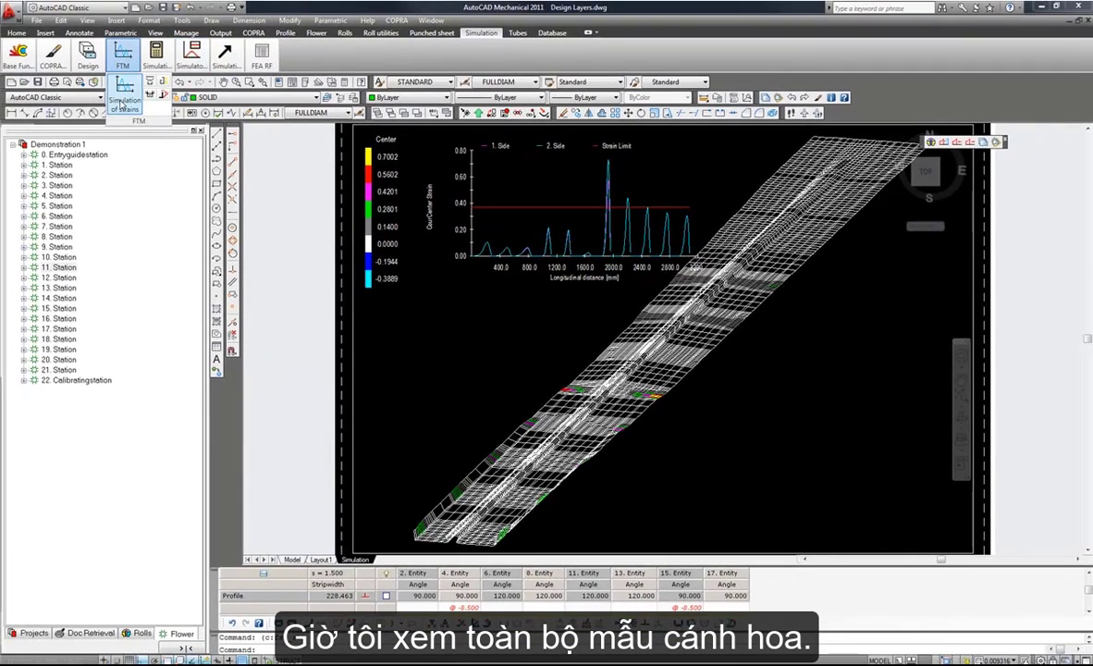
Simulate the strains of the whole flower, stations 1 to 22, on the data M Video rollform line, reviewing its station distances beforehand.
left_click(124, 96)
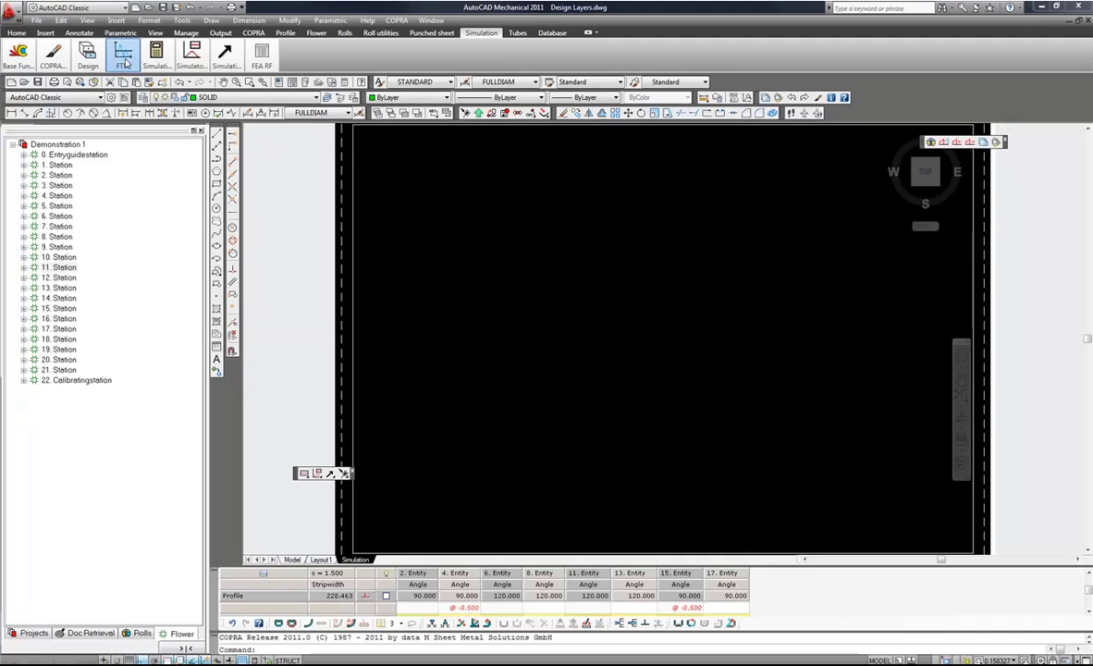
left_click(156, 55)
left_click(162, 93)
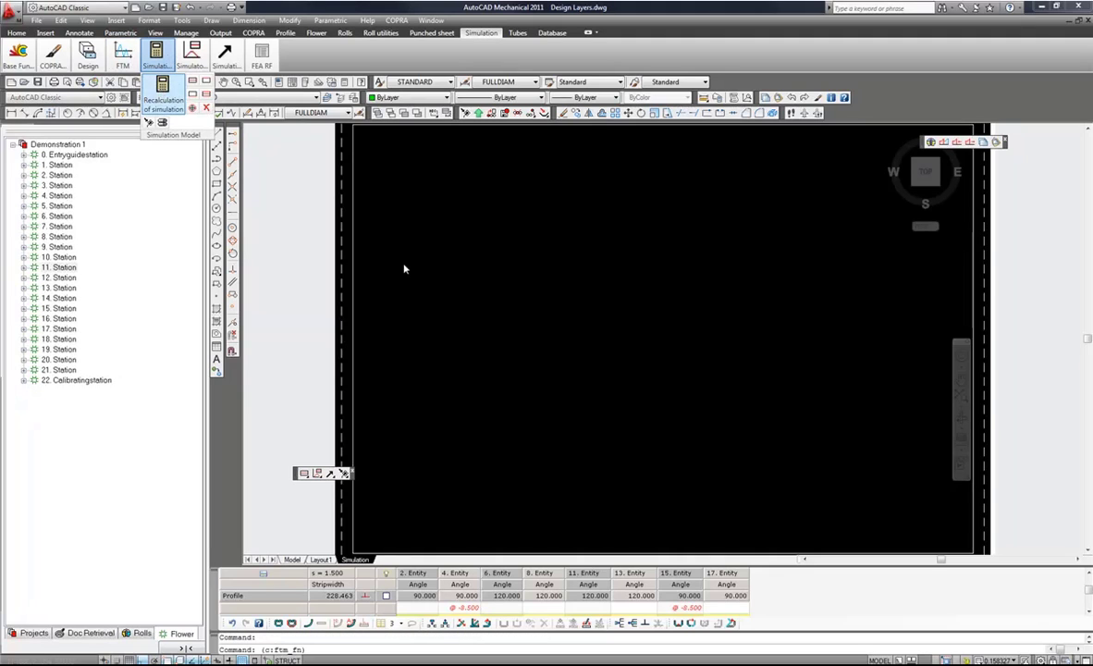
left_click(516, 285)
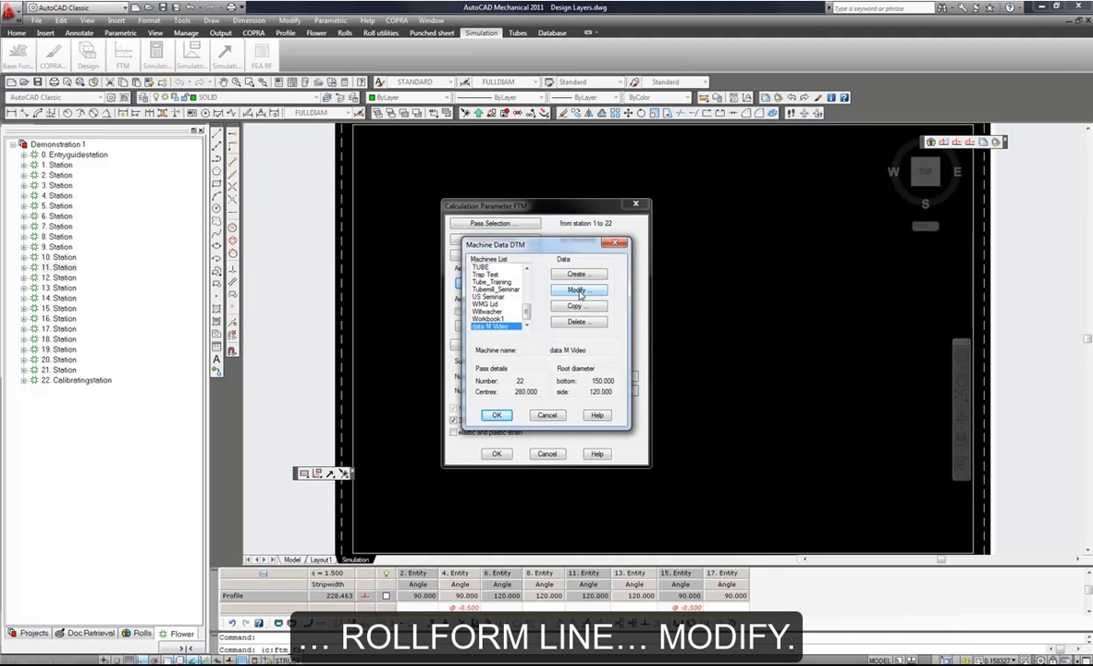
left_click(578, 290)
left_click_drag(669, 305, 670, 356)
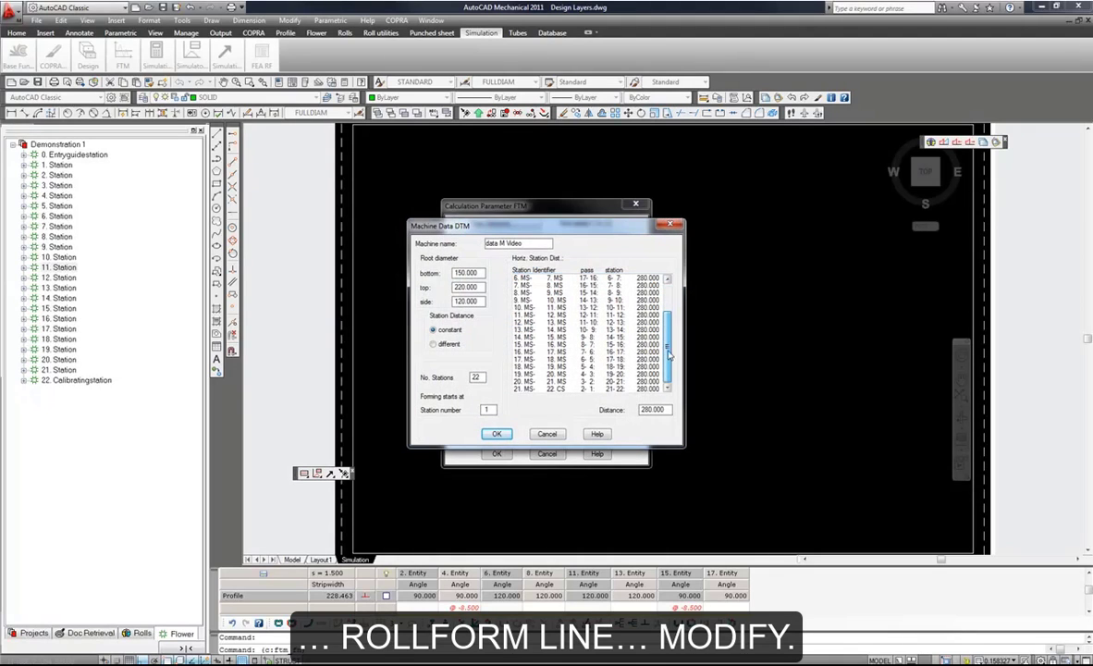
left_click(497, 435)
left_click(497, 415)
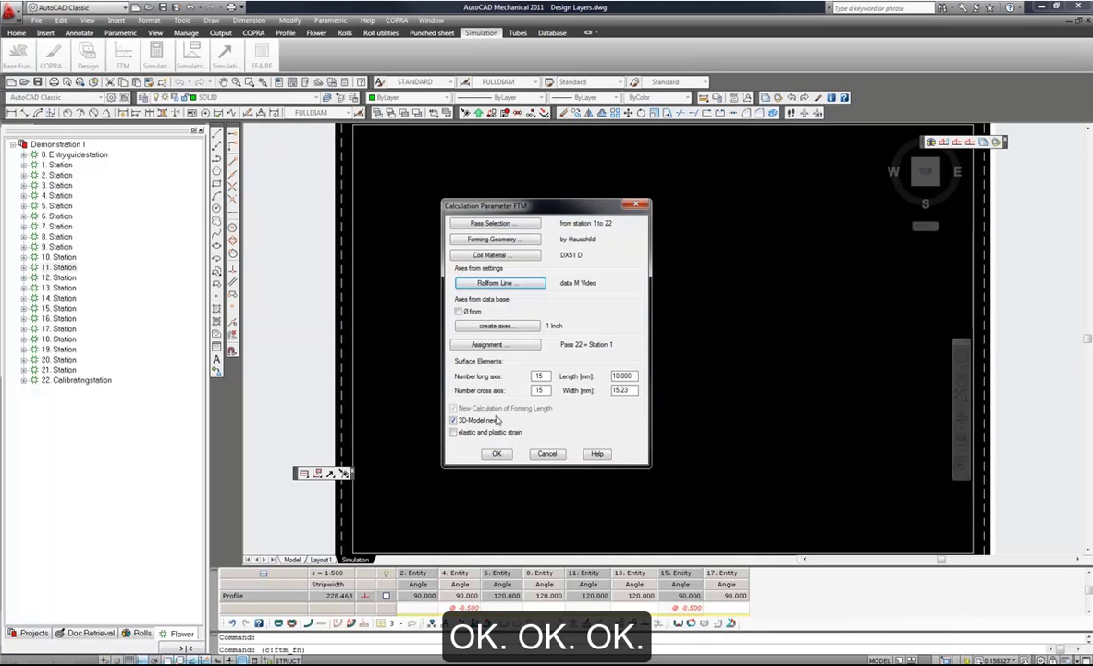
left_click(498, 455)
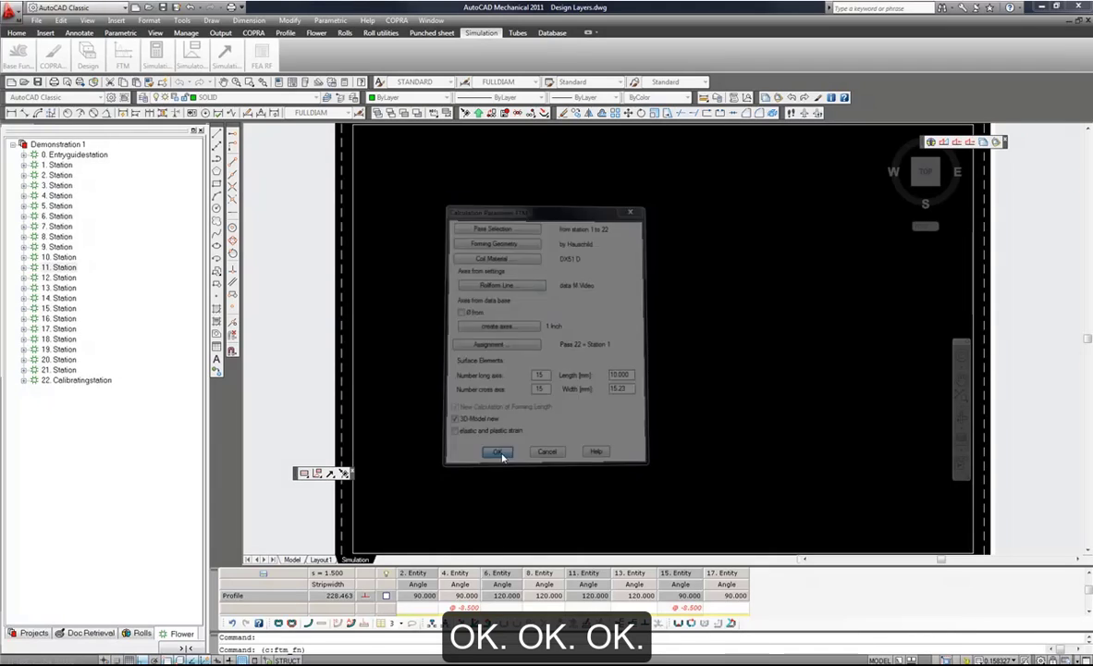
left_click(497, 431)
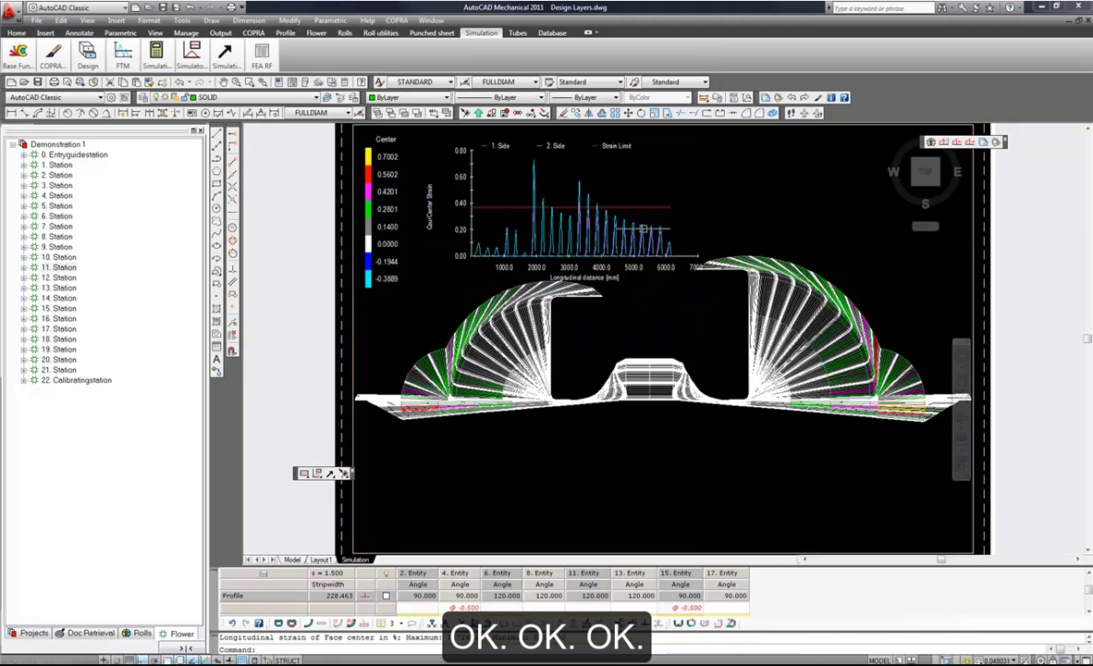
Show the full simulation model in an isometric view and examine the high-strain zones along the strip edges.
left_click(225, 54)
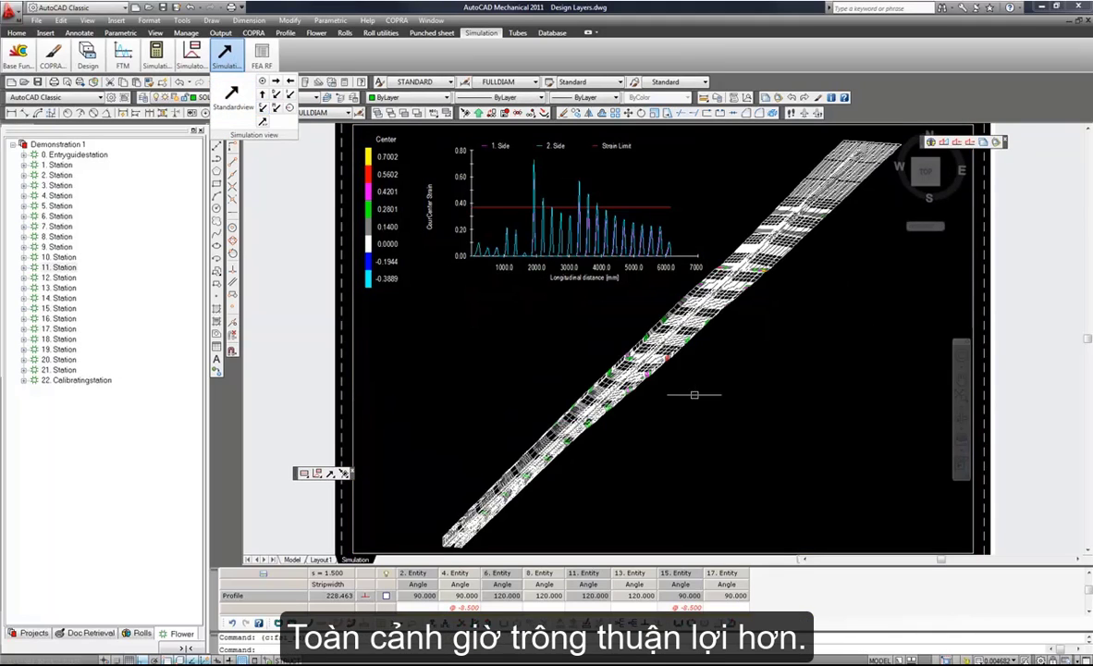
scroll(620, 357, "up", 3)
middle_click_drag(714, 323, 573, 476)
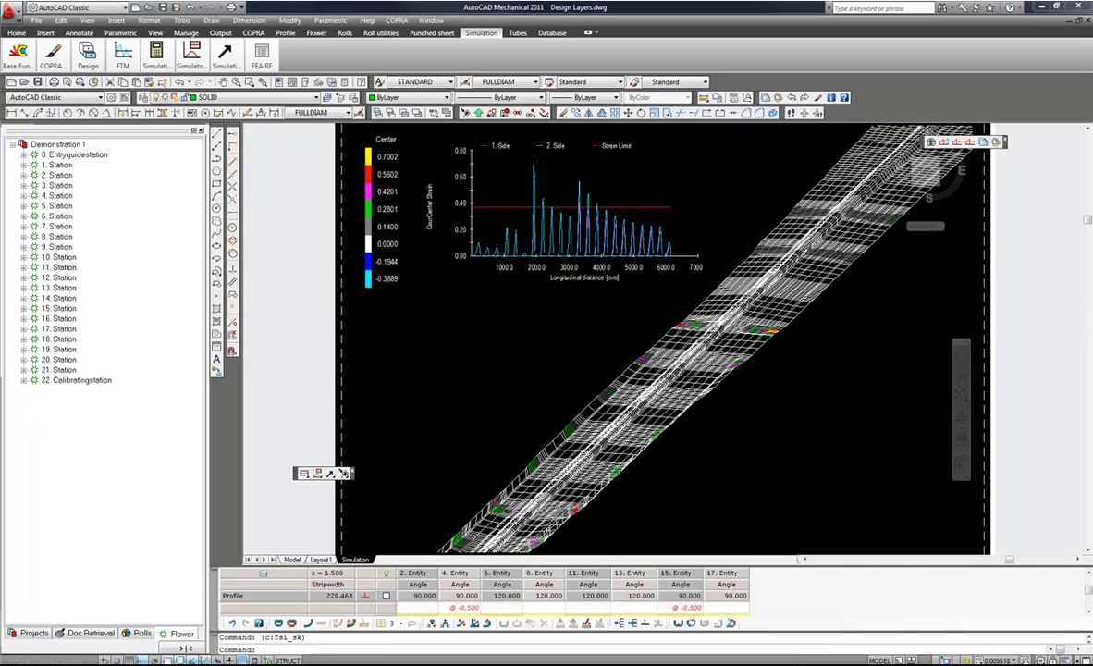
scroll(808, 294, "up", 3)
middle_click_drag(650, 368, 740, 386)
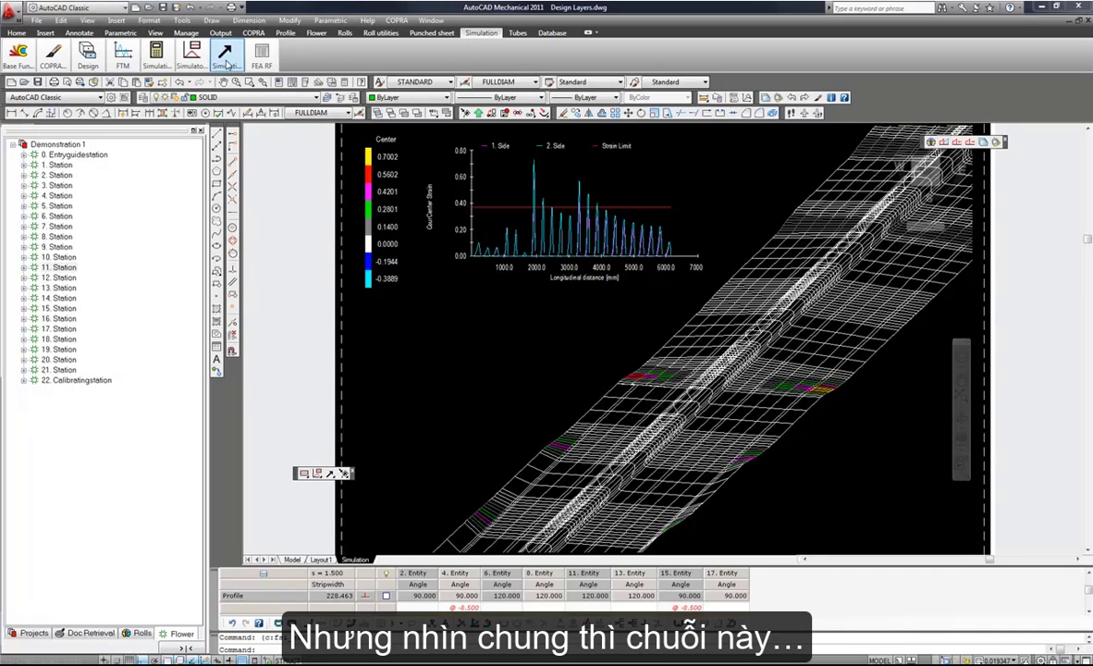
Plot the maximum strain per station for both sides and compare the diagram with the strain zones on the model.
left_click(190, 57)
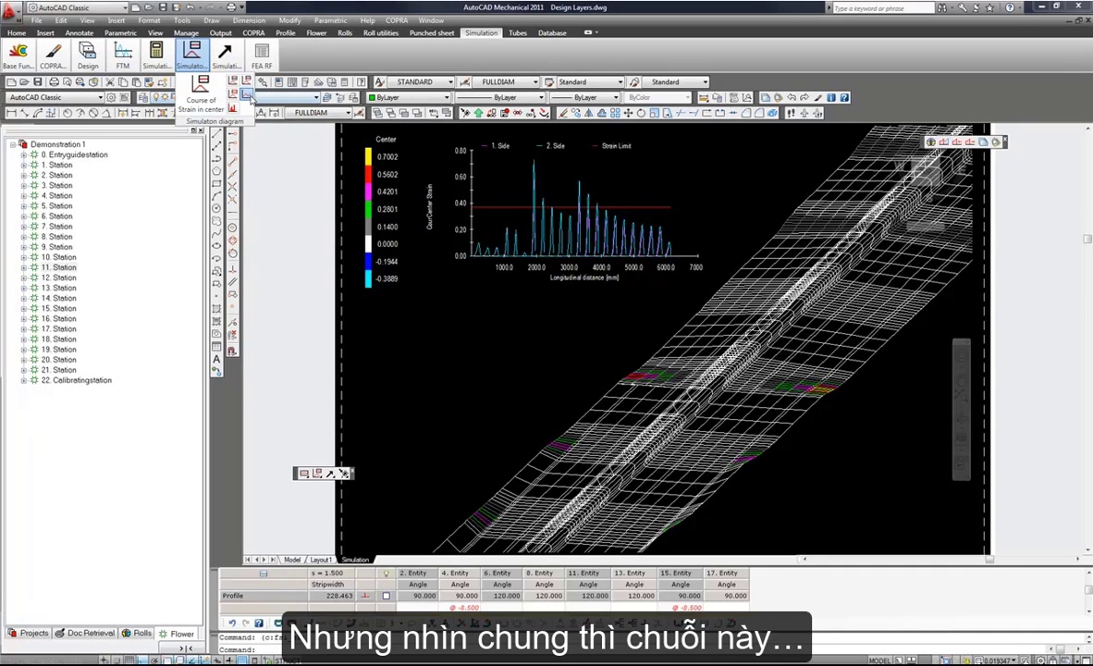
left_click(248, 96)
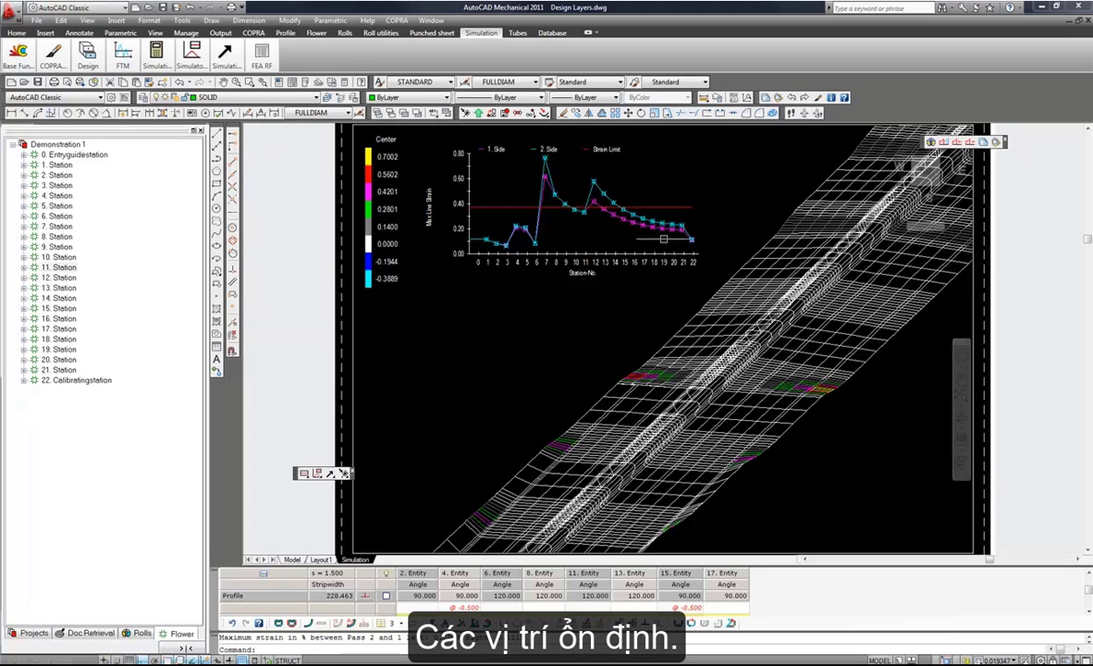
scroll(697, 276, "down", 6)
middle_click_drag(661, 314, 751, 249)
scroll(643, 374, "up", 3)
scroll(653, 402, "down", 2)
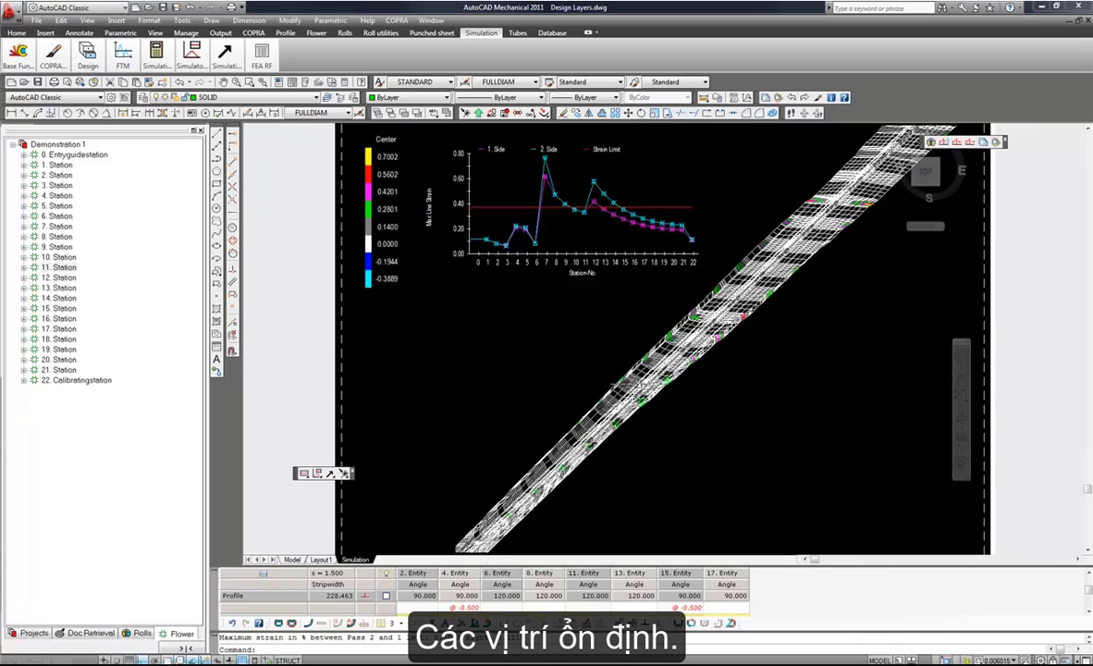
middle_click_drag(638, 371, 609, 365)
Recalculate the simulation with elastic and plastic strain enabled and examine the strain distribution along the model.
left_click(155, 54)
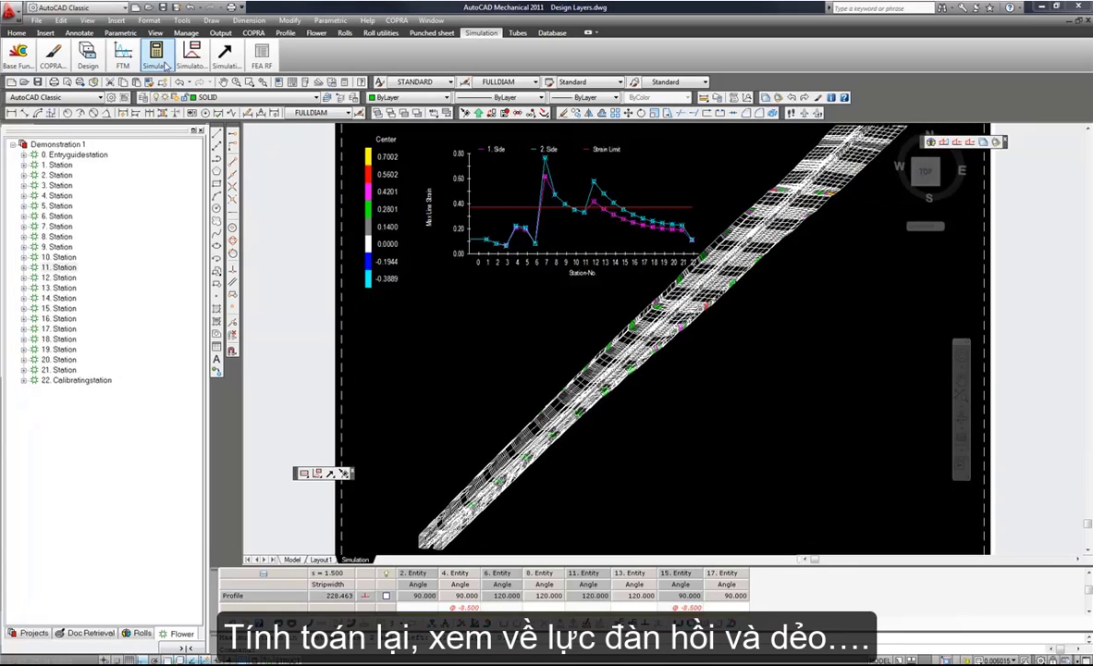
left_click(160, 95)
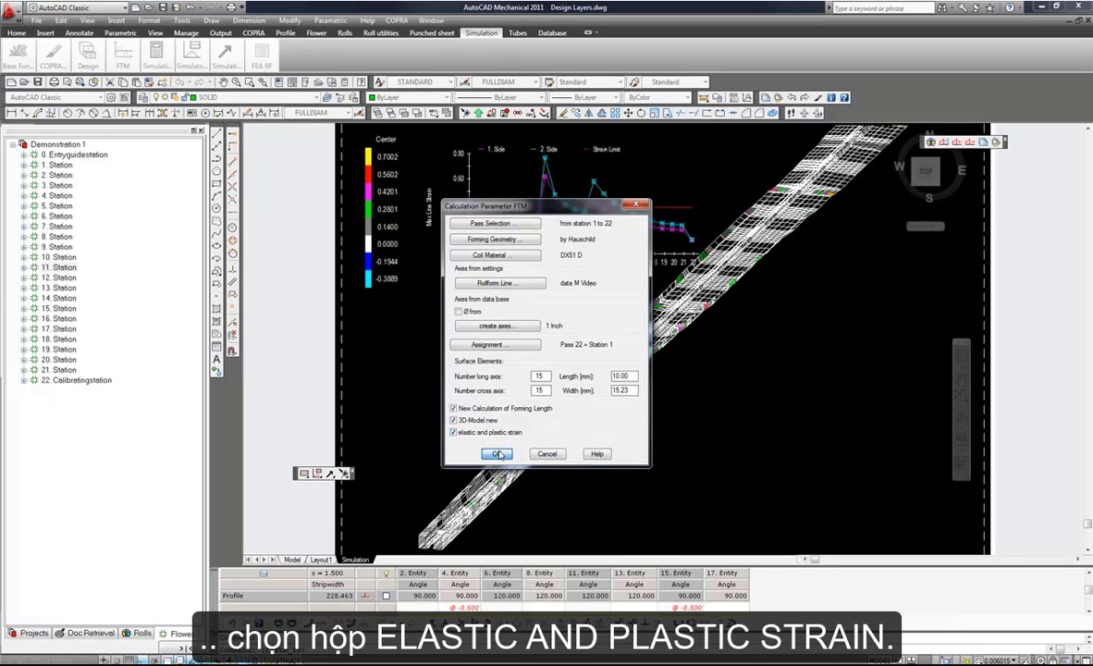
left_click(497, 454)
left_click(463, 421)
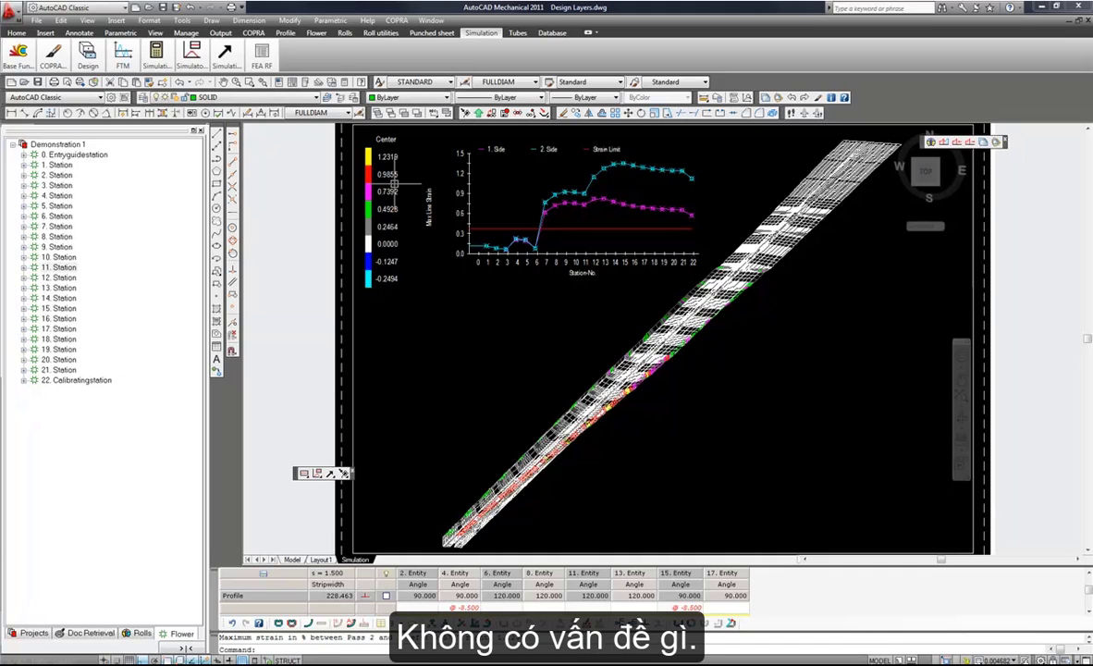
scroll(566, 356, "up", 3)
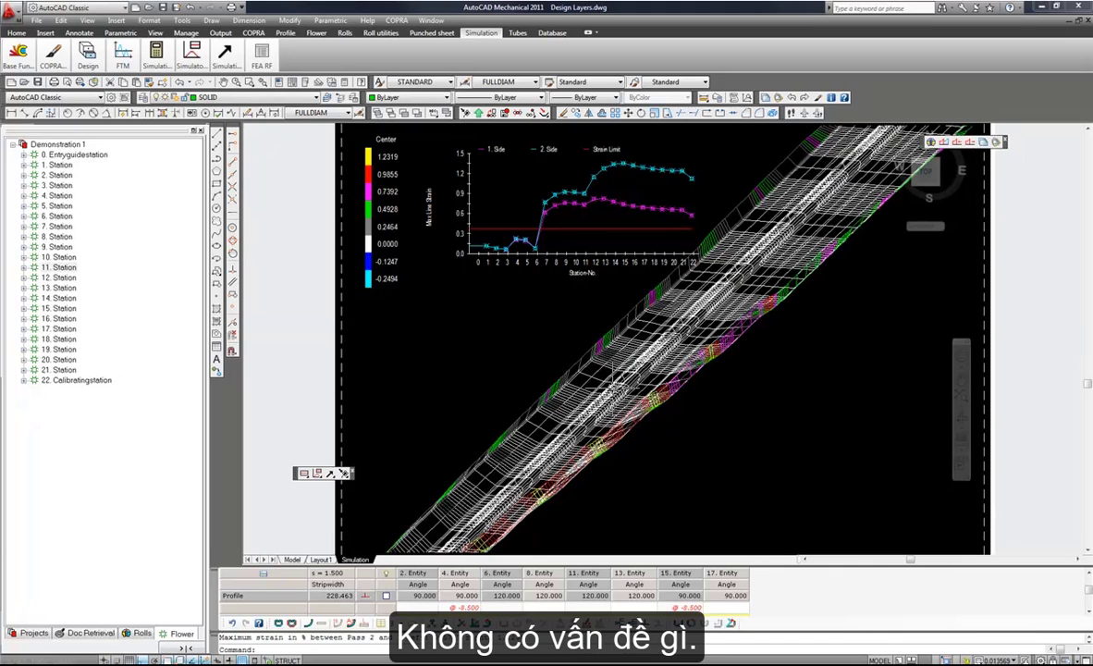
scroll(607, 396, "down", 3)
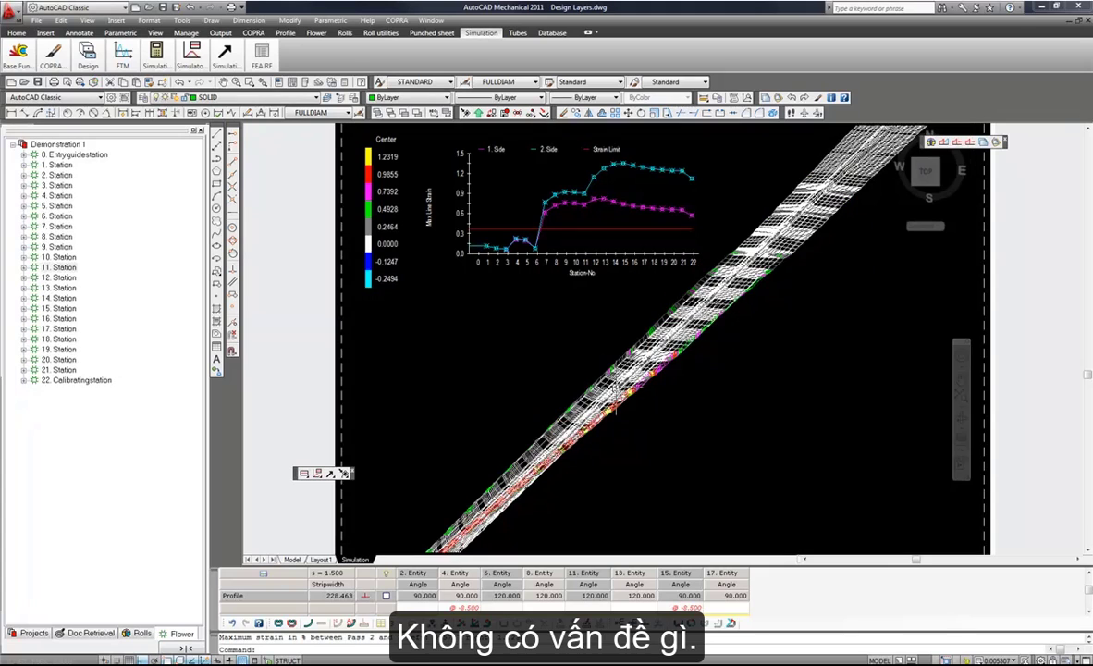
scroll(573, 451, "up", 5)
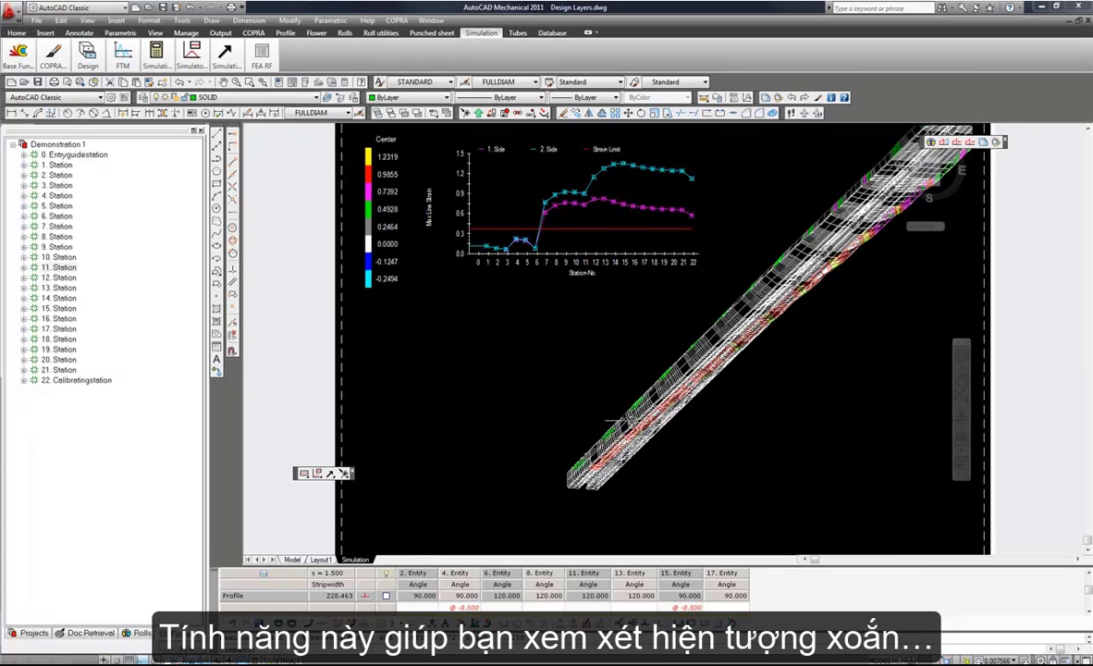
scroll(535, 419, "down", 2)
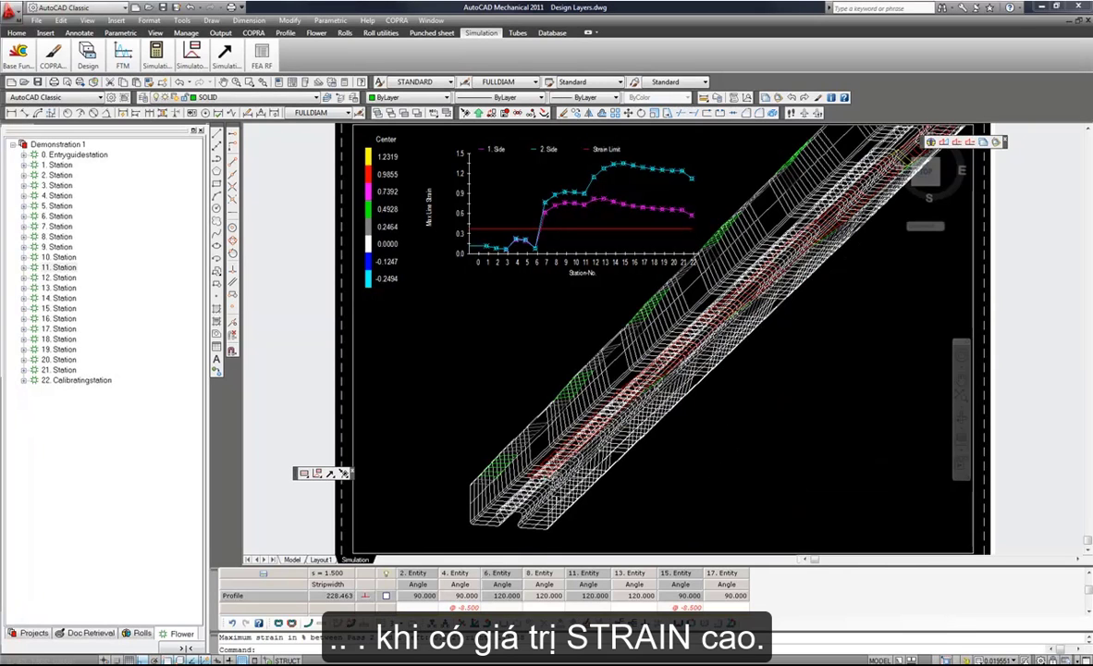
scroll(586, 422, "down", 6)
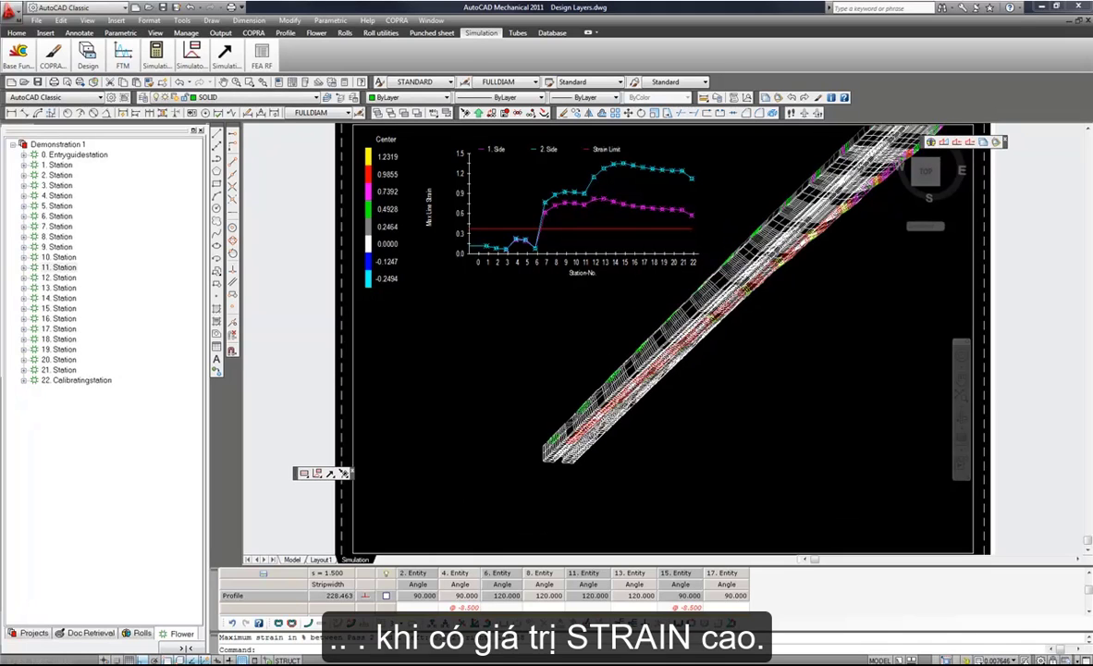
middle_click_drag(822, 239, 778, 313)
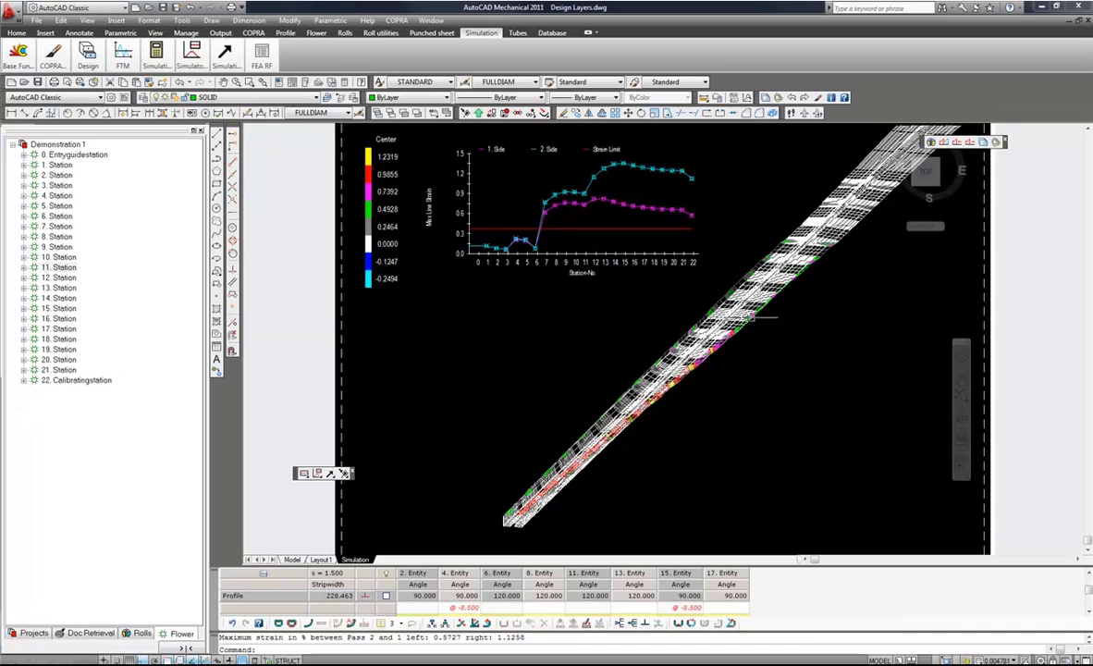
Enlarge the pass table and save the optimised flower as the archive file Optimised Flower 2.
mouse_move(164, 63)
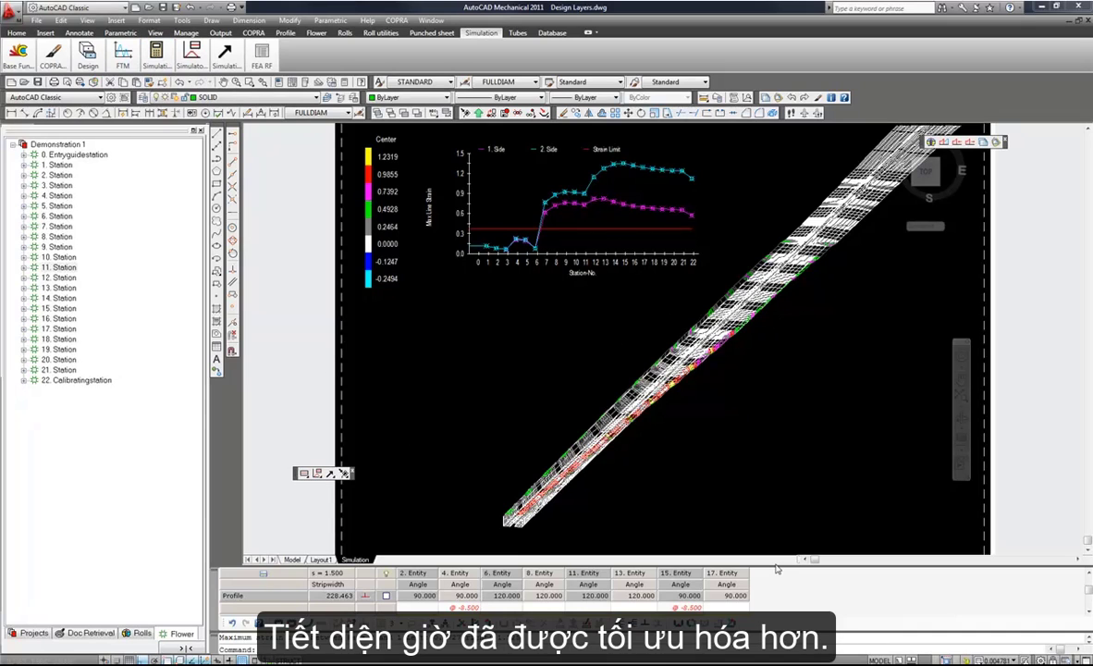
mouse_move(775, 566)
left_mouse_down()
mouse_move(754, 453)
mouse_move(735, 451)
left_mouse_up()
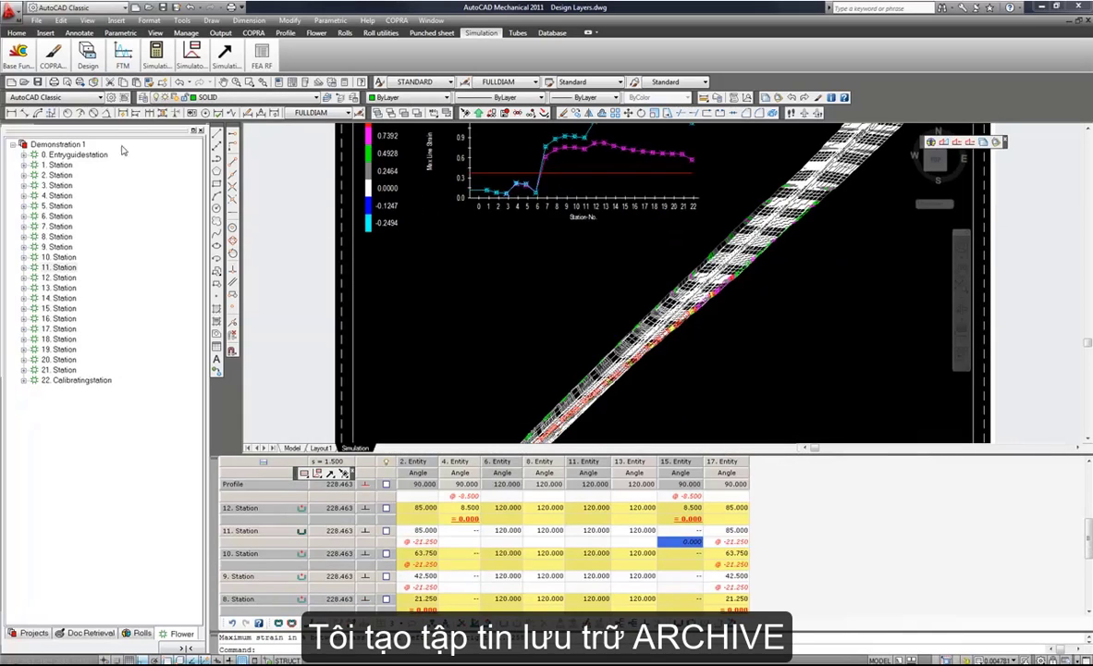
left_click(87, 53)
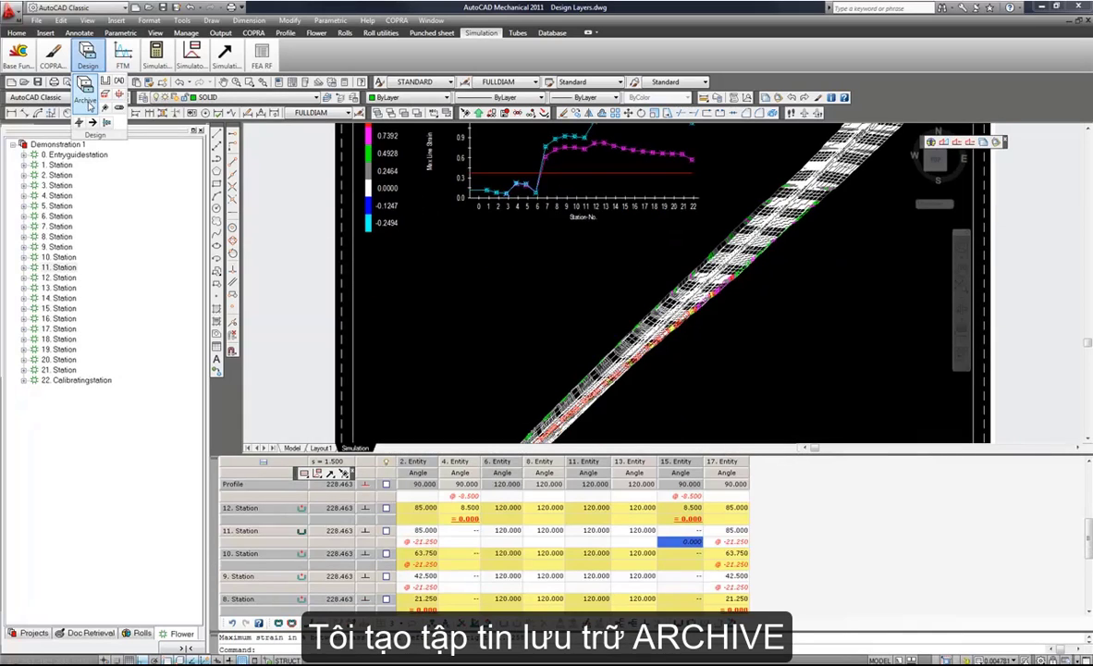
left_click(88, 104)
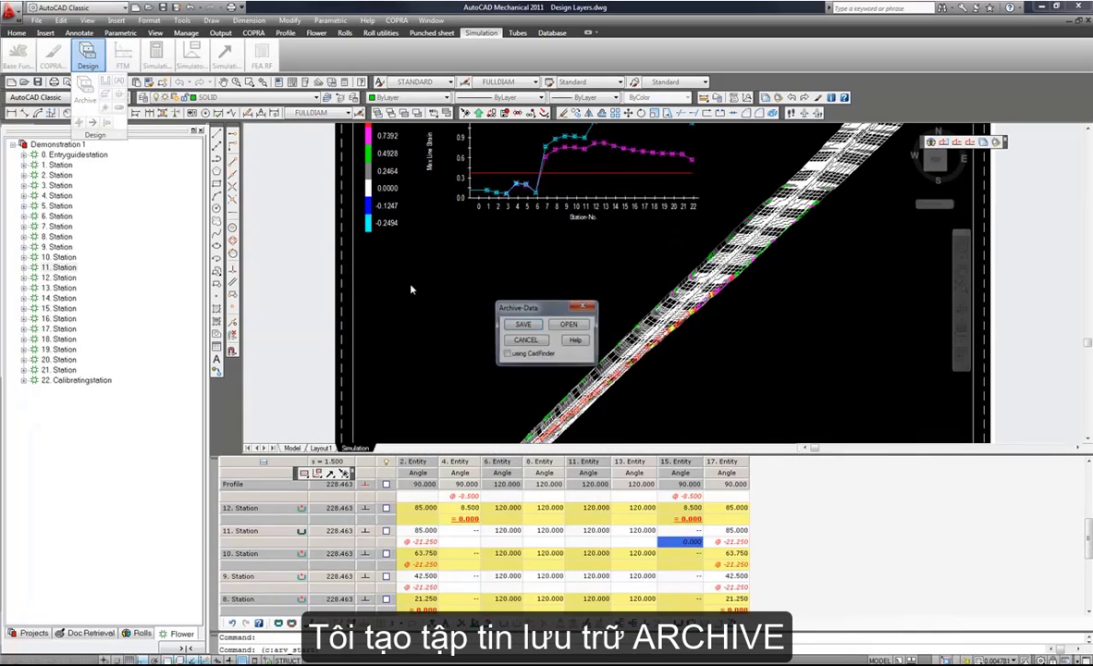
left_click(522, 325)
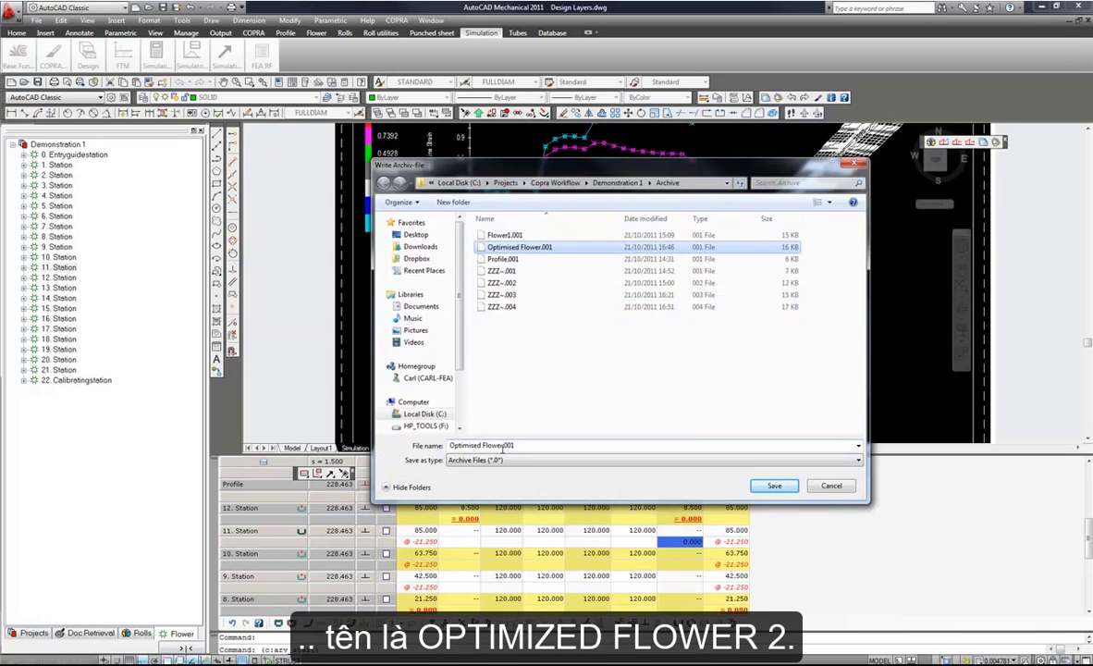
left_click(501, 445)
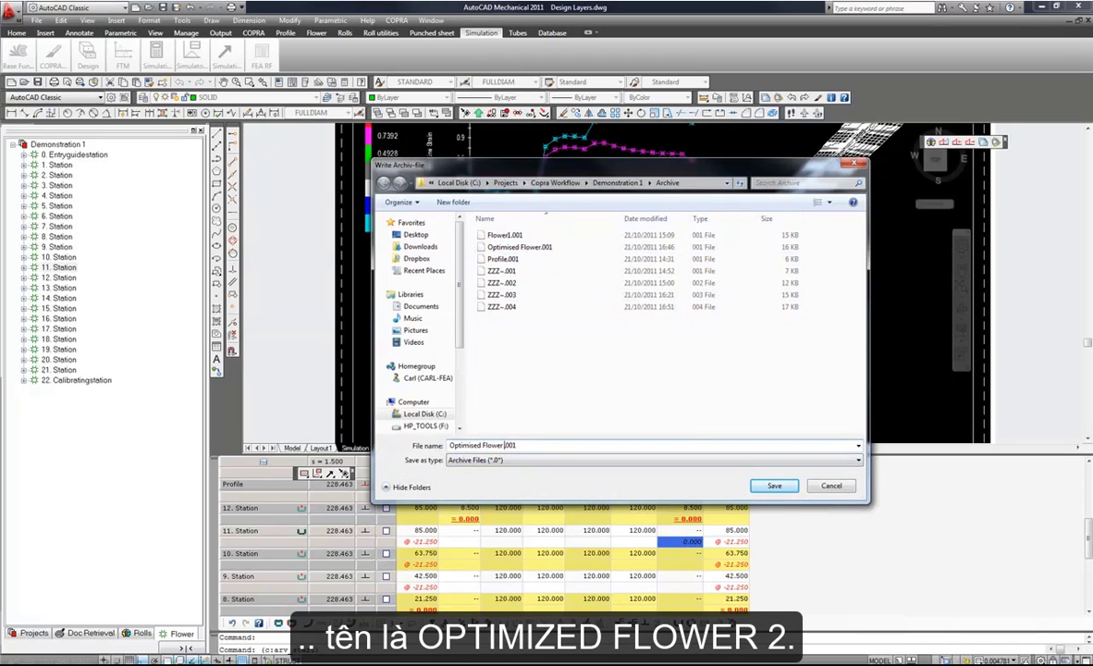
key("Return")
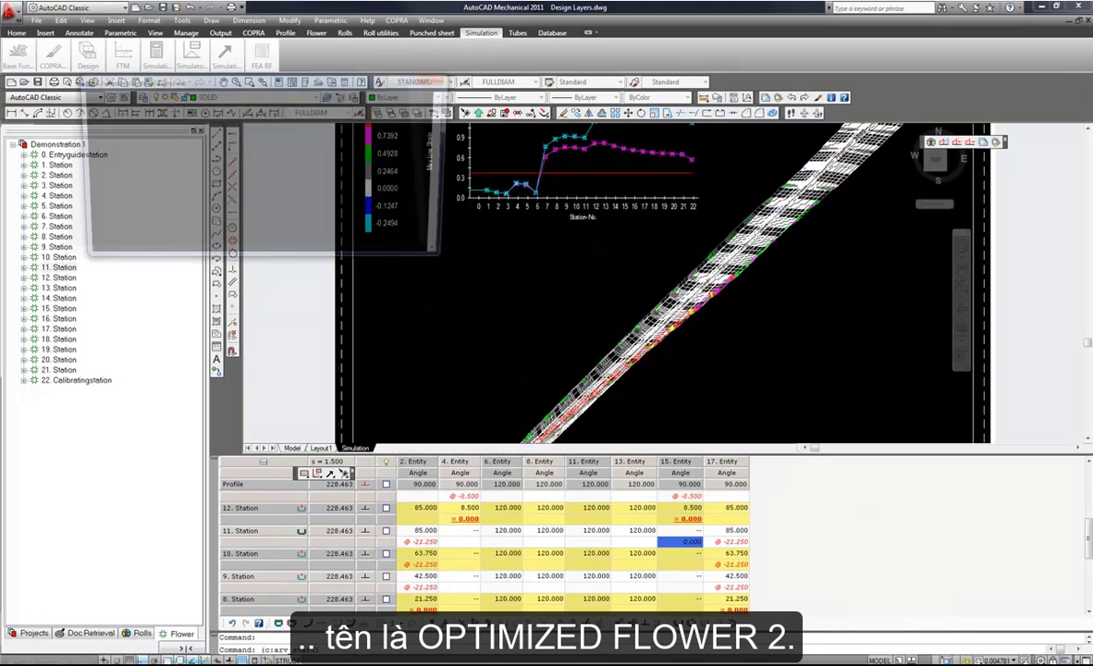